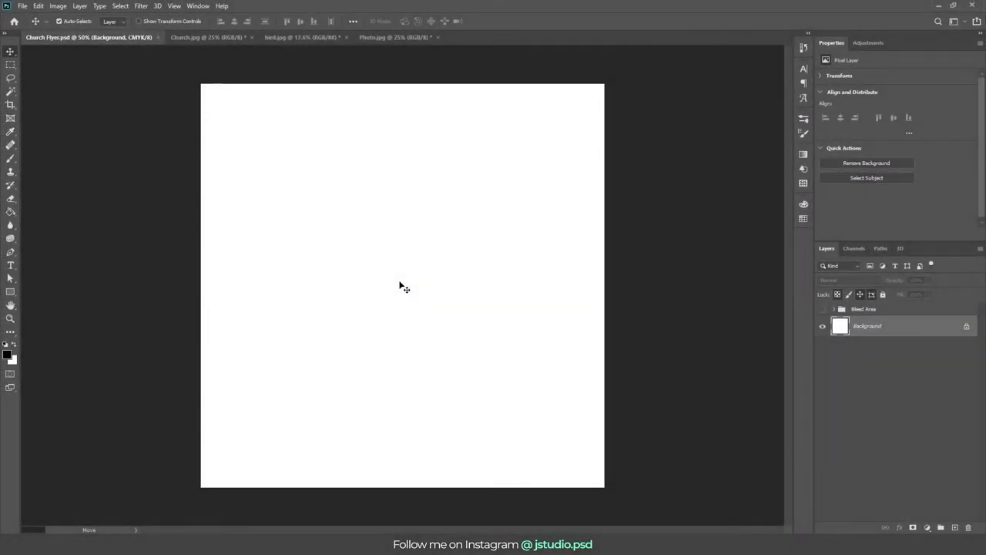
Step: Check the document settings, then create a 1572 × 1572 px rectangle shape
{"action": "key", "text": "ctrl+n"}
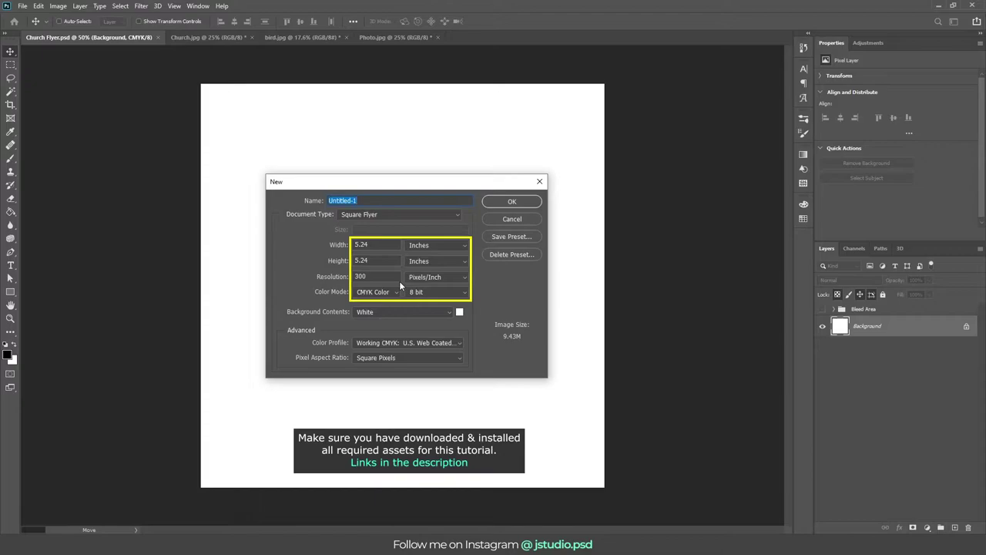
{"action": "key", "text": "Escape"}
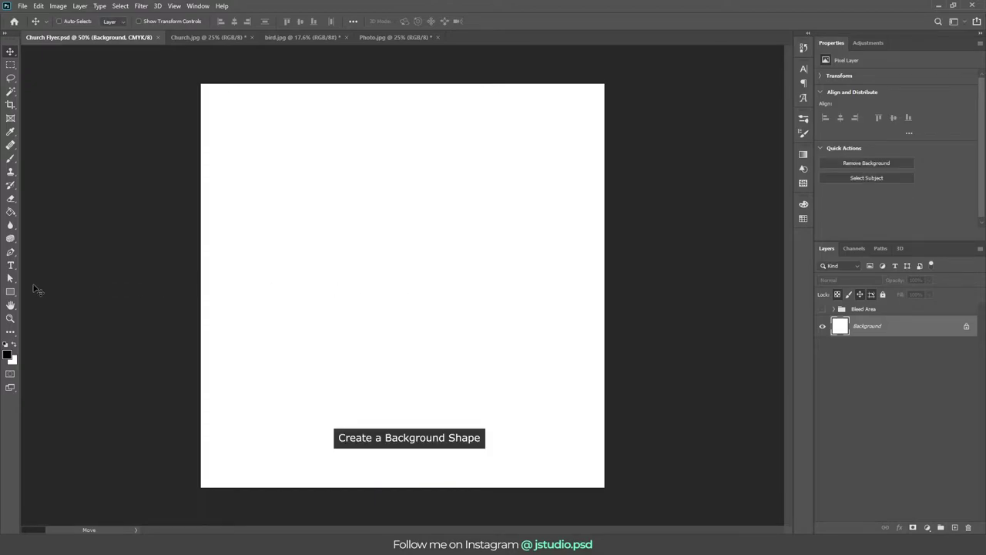
{"action": "left_click", "coordinate": [11, 292]}
{"action": "left_click", "coordinate": [330, 221]}
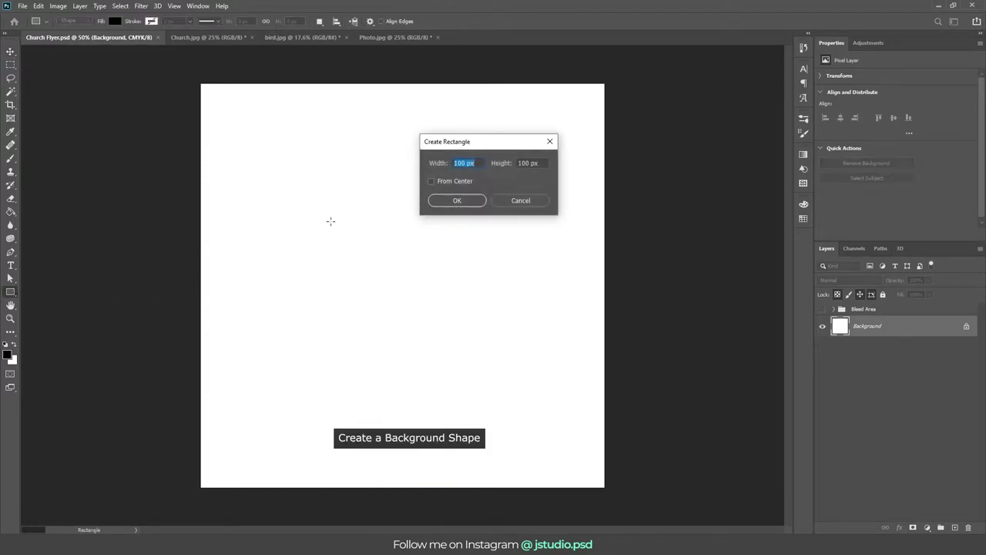
{"action": "type", "text": "1572"}
{"action": "key", "text": "Tab"}
{"action": "type", "text": "1"}
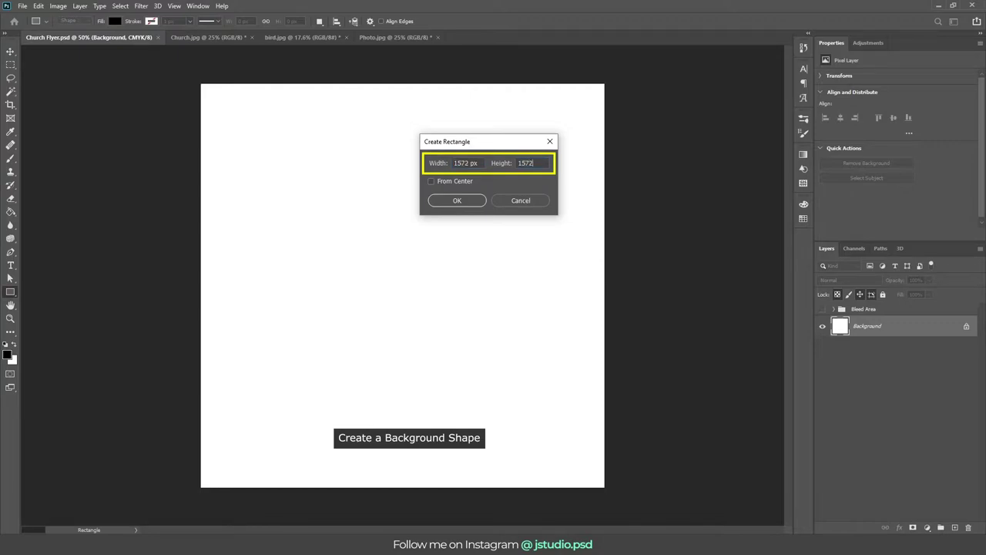
{"action": "left_click", "coordinate": [453, 201]}
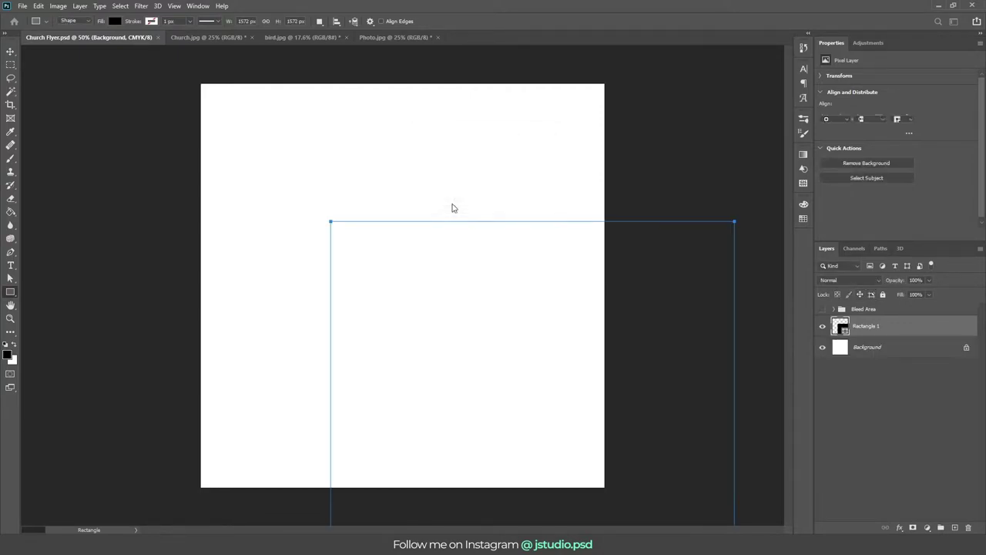
Step: Move the square to cover the canvas and fill it dark purple (CMYK 75/80/40/60)
{"action": "key", "text": "v"}
{"action": "left_click_drag", "start_coordinate": [468, 305], "coordinate": [341, 168]}
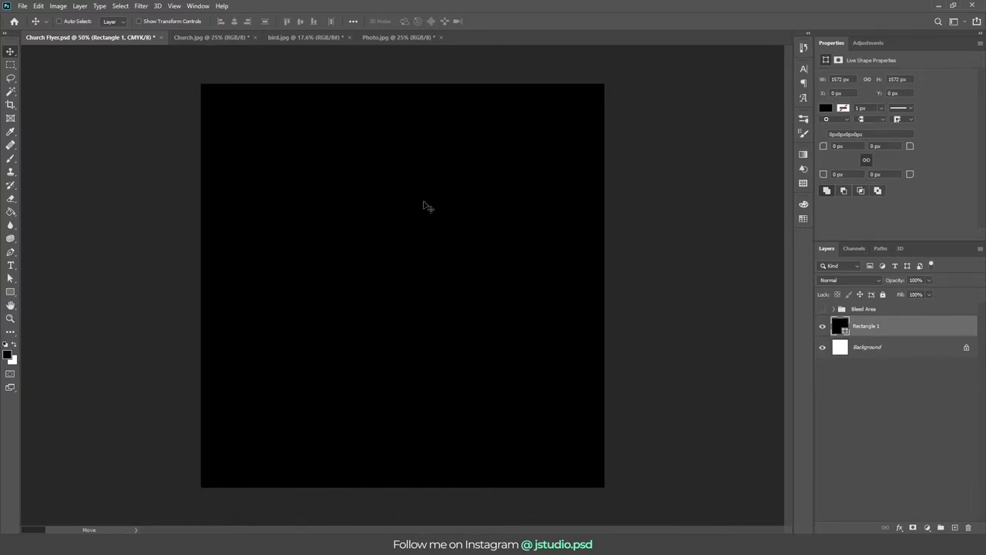
{"action": "double_click", "coordinate": [838, 326]}
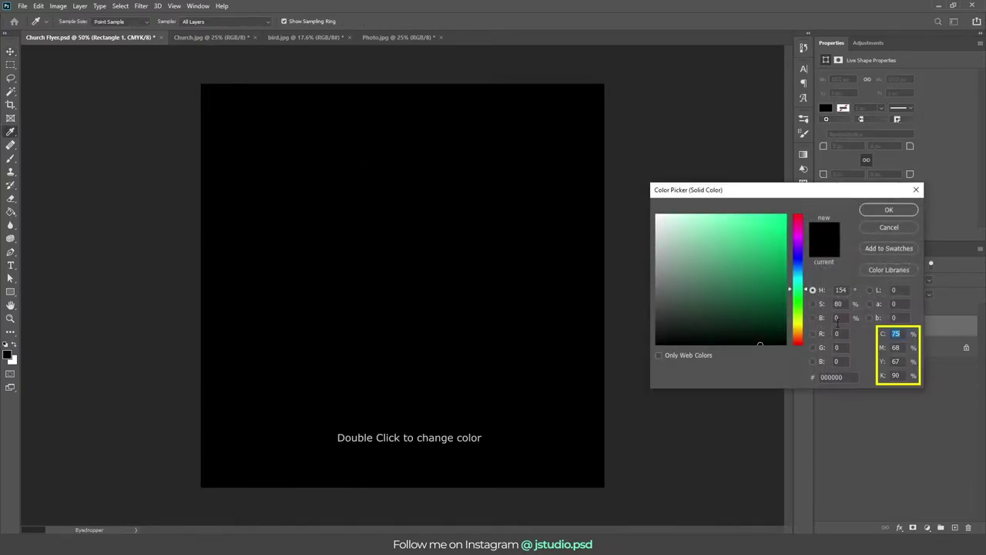
{"action": "type", "text": "80"}
{"action": "key", "text": "Tab"}
{"action": "type", "text": "40"}
{"action": "key", "text": "Tab"}
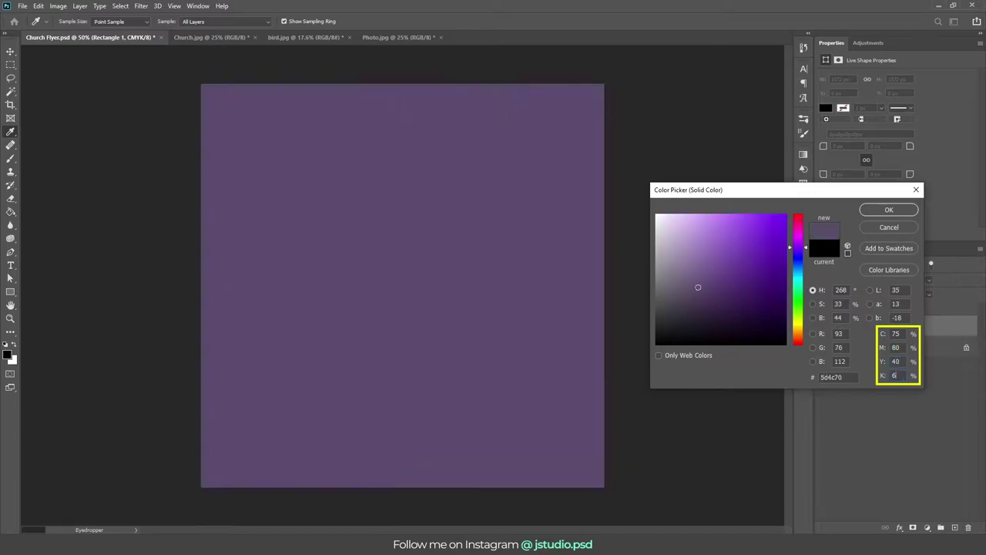
{"action": "type", "text": "60"}
{"action": "key", "text": "Return"}
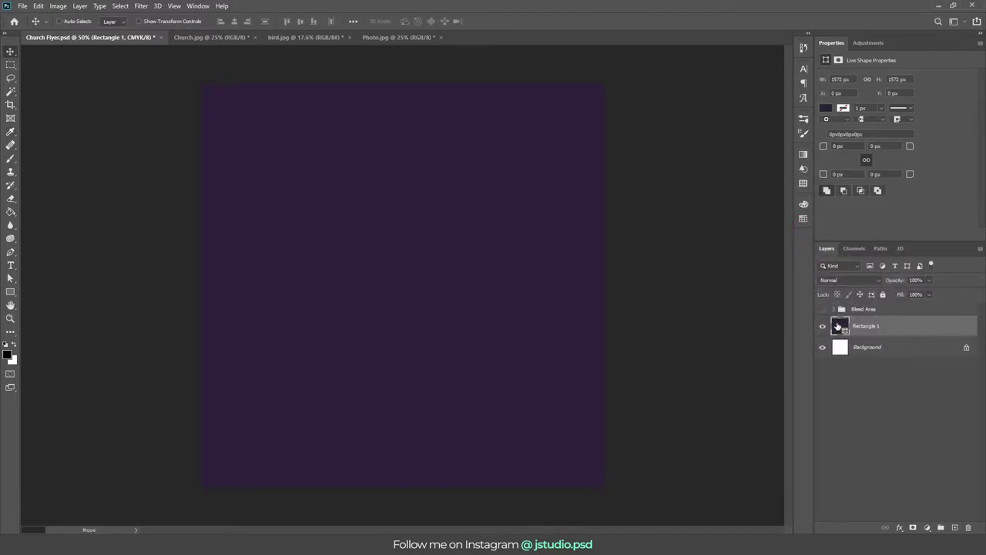
Step: Stamp a black 2698 px burst brush onto a new empty layer
{"action": "left_click", "coordinate": [955, 528]}
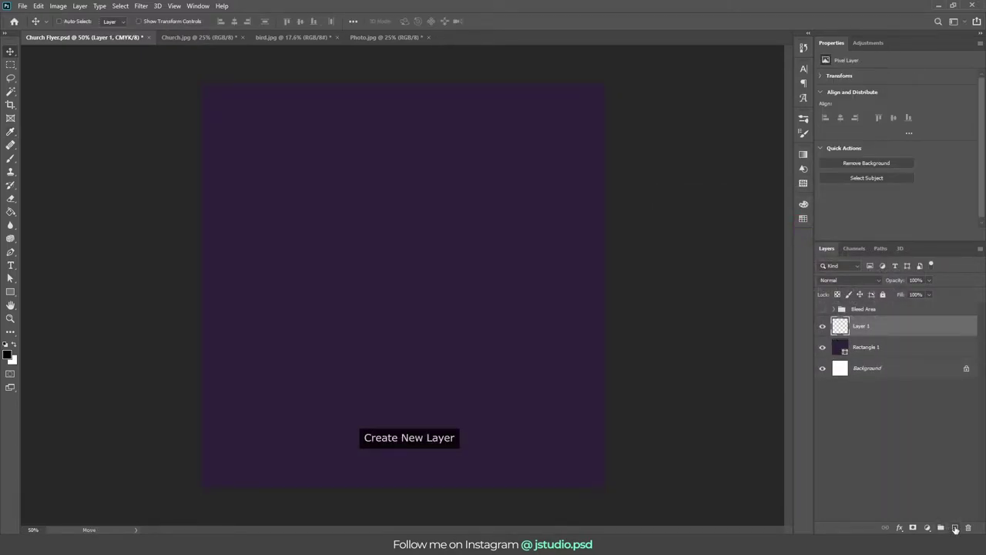
{"action": "key", "text": "b"}
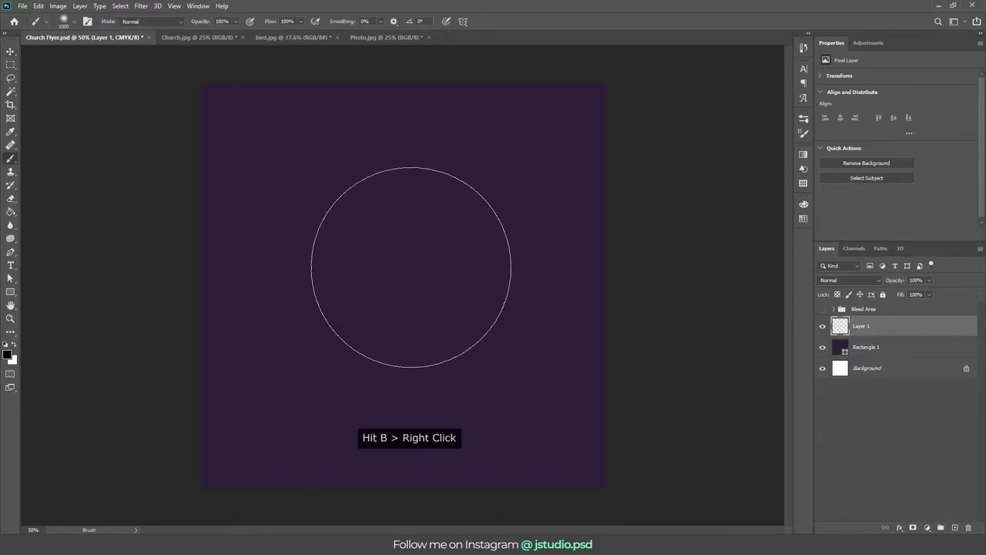
{"action": "right_click", "coordinate": [410, 266]}
{"action": "left_click", "coordinate": [524, 329]}
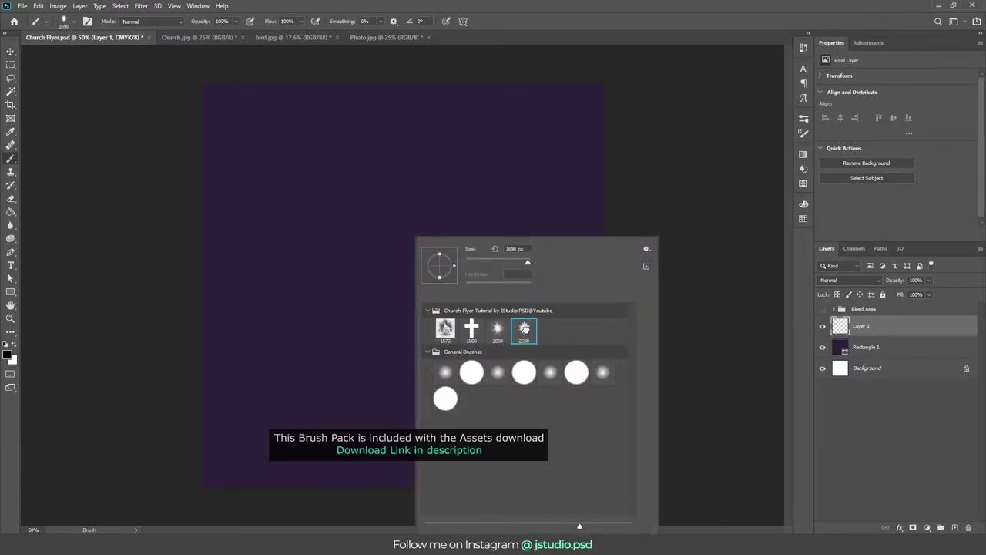
{"action": "key", "text": "Return"}
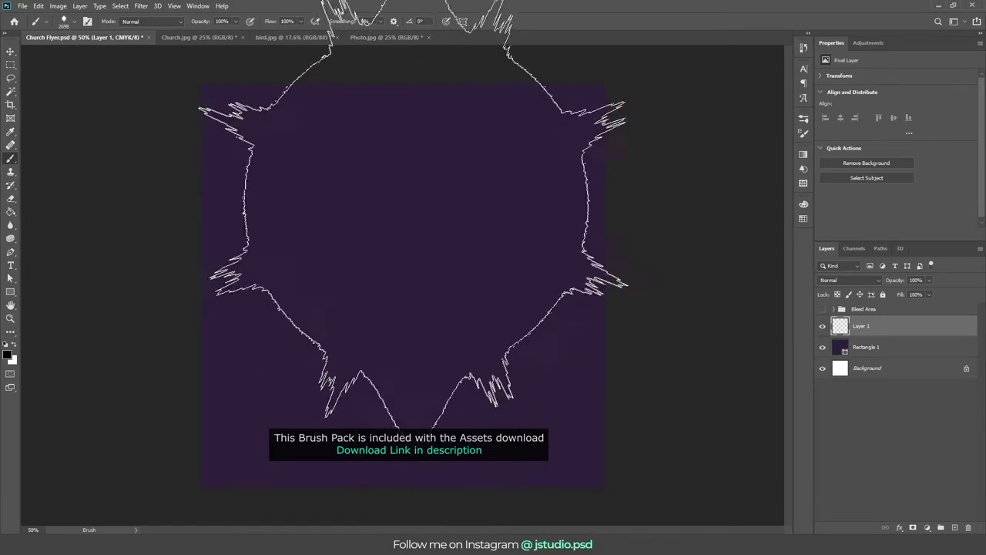
{"action": "left_click", "coordinate": [402, 231]}
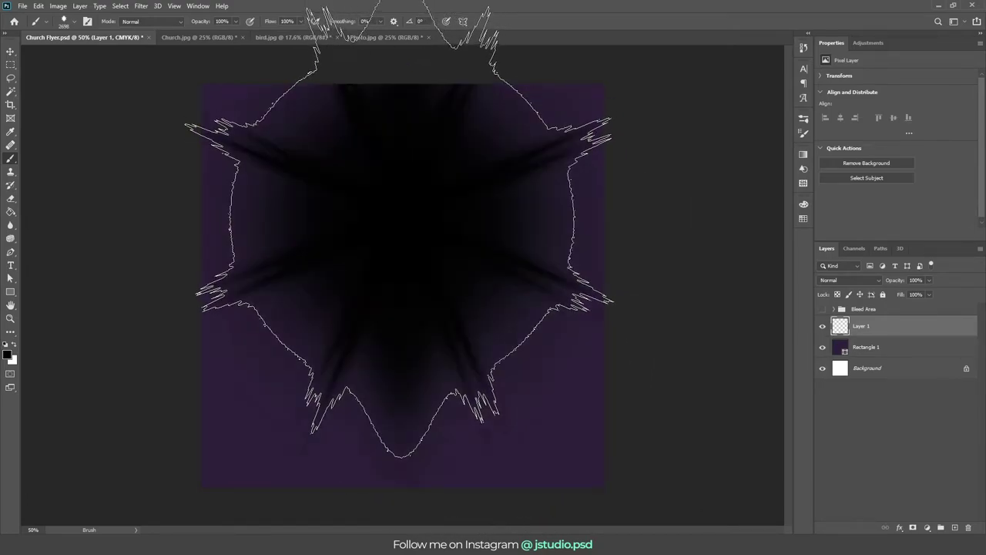
Step: Set the burst layer's blend mode to Overlay
{"action": "key", "text": "v"}
{"action": "left_click", "coordinate": [869, 280]}
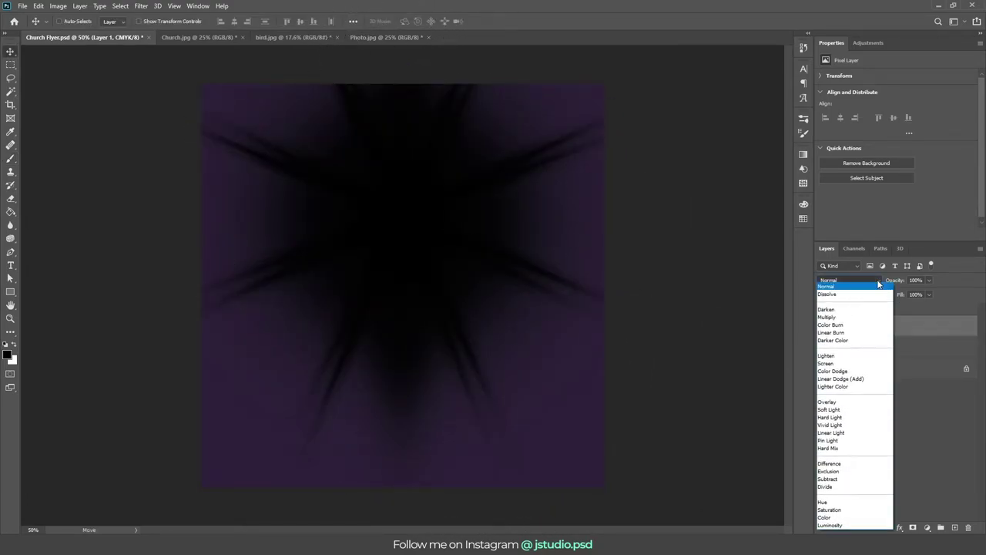
{"action": "left_click", "coordinate": [872, 402]}
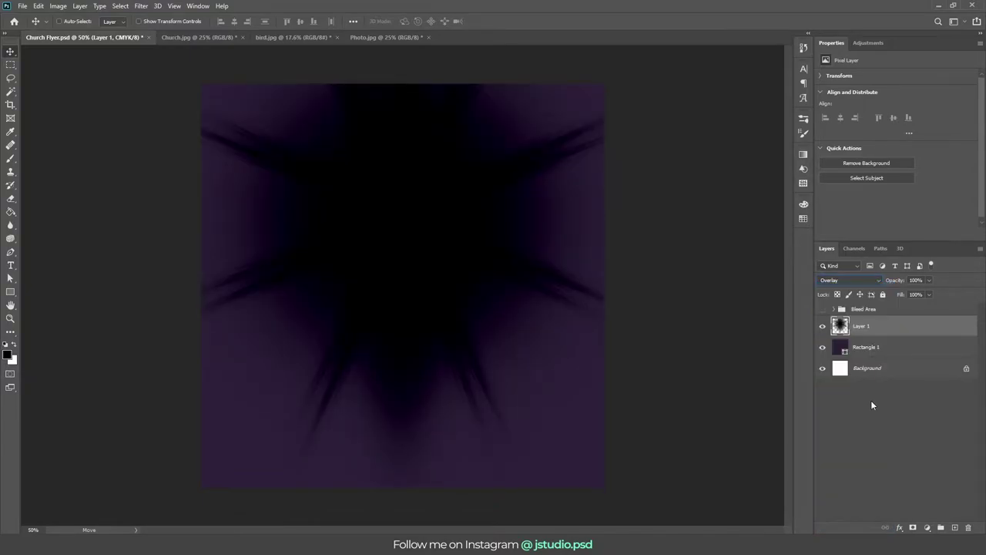
Step: Drag Church.jpg into the flyer, clip it to the burst layer, and scale it to about 80%
{"action": "left_click", "coordinate": [206, 36]}
{"action": "mouse_move", "coordinate": [346, 157]}
{"action": "left_mouse_down"}
{"action": "mouse_move", "coordinate": [285, 174]}
{"action": "mouse_move", "coordinate": [418, 267]}
{"action": "left_mouse_up"}
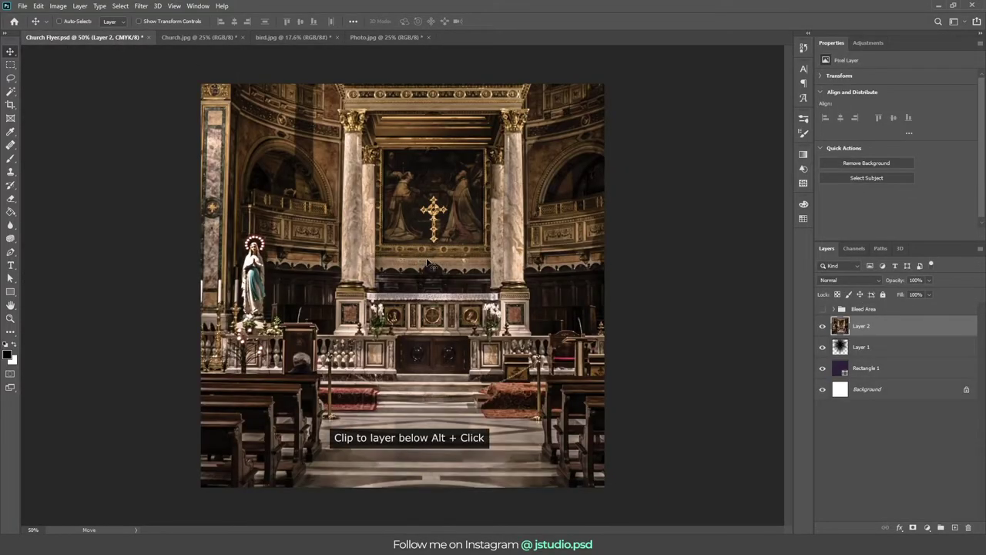
{"action": "left_click", "coordinate": [883, 336], "text": "alt"}
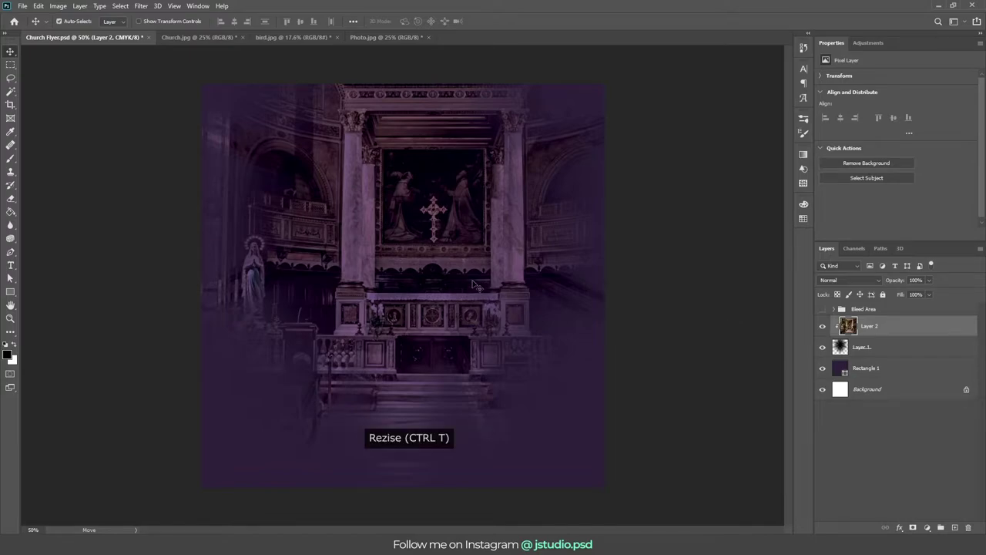
{"action": "key", "text": "ctrl+t"}
{"action": "key", "text": "ctrl+0"}
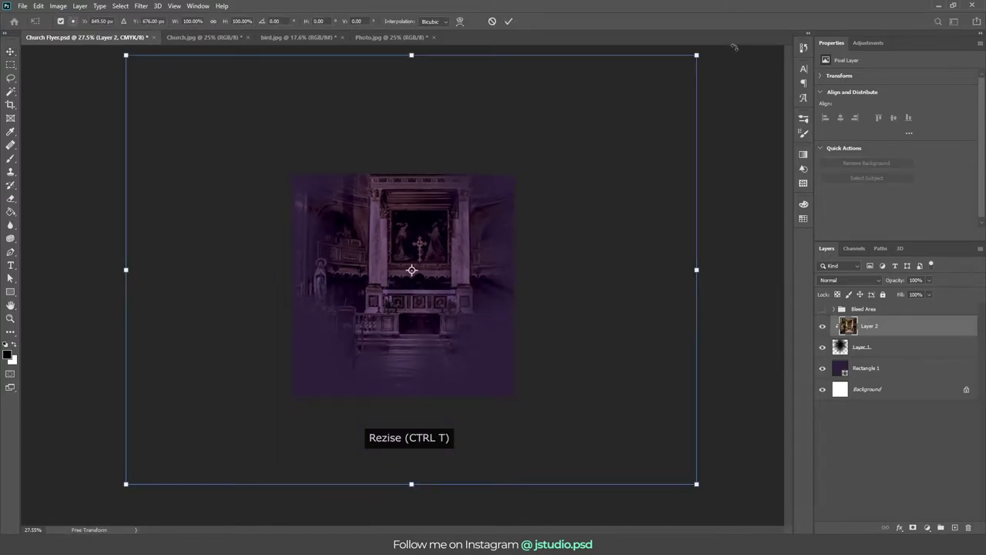
{"action": "left_click_drag", "start_coordinate": [692, 59], "coordinate": [642, 98]}
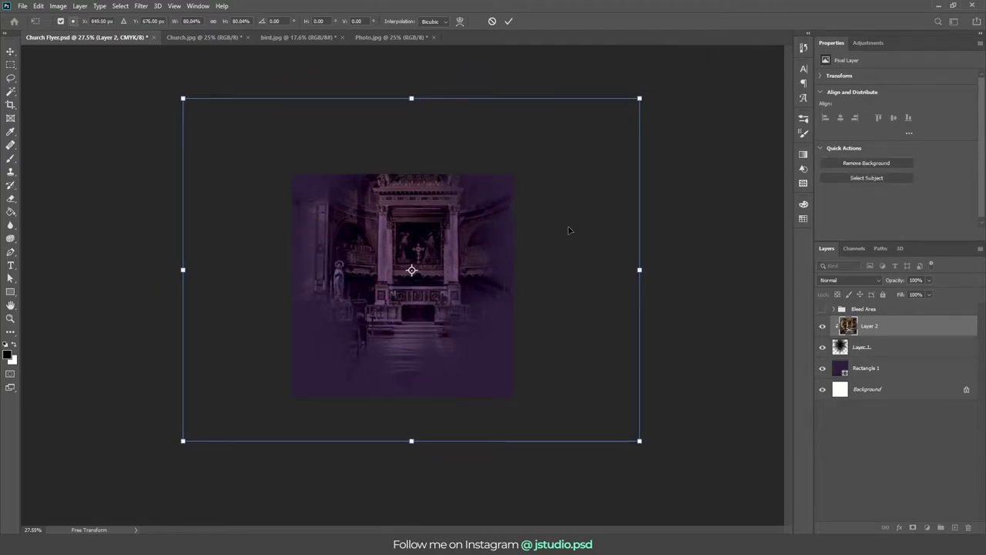
{"action": "left_click_drag", "start_coordinate": [571, 230], "coordinate": [554, 247]}
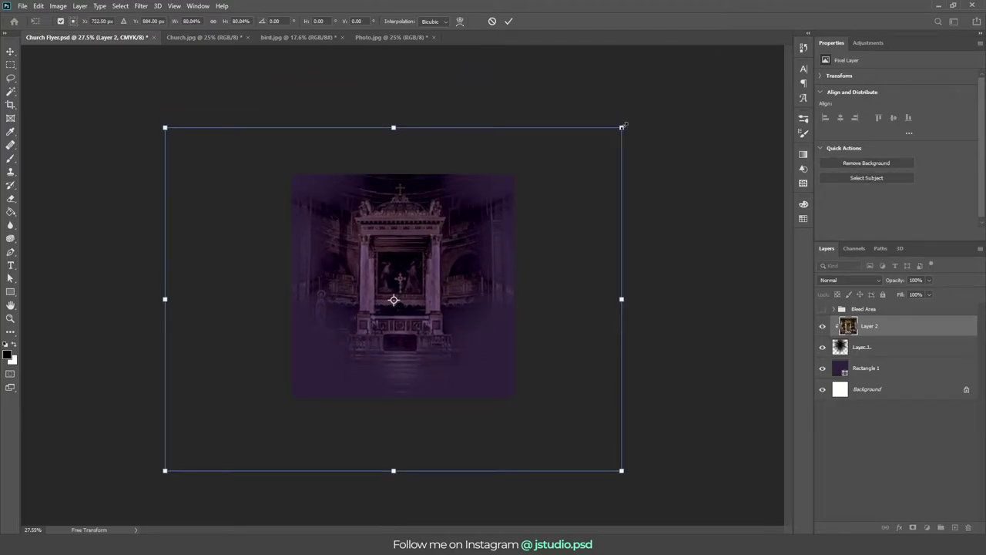
{"action": "key", "text": "Return"}
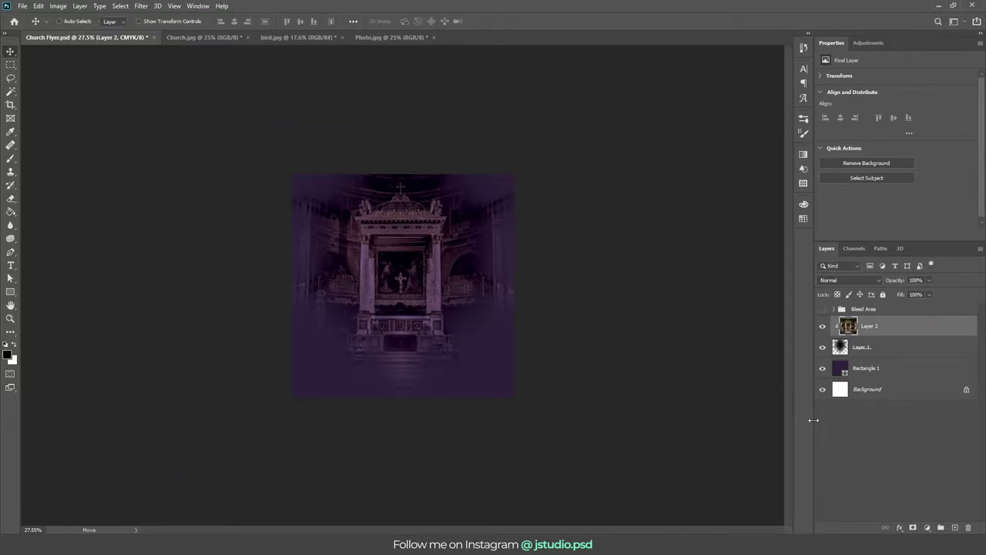
{"action": "left_click", "coordinate": [928, 529]}
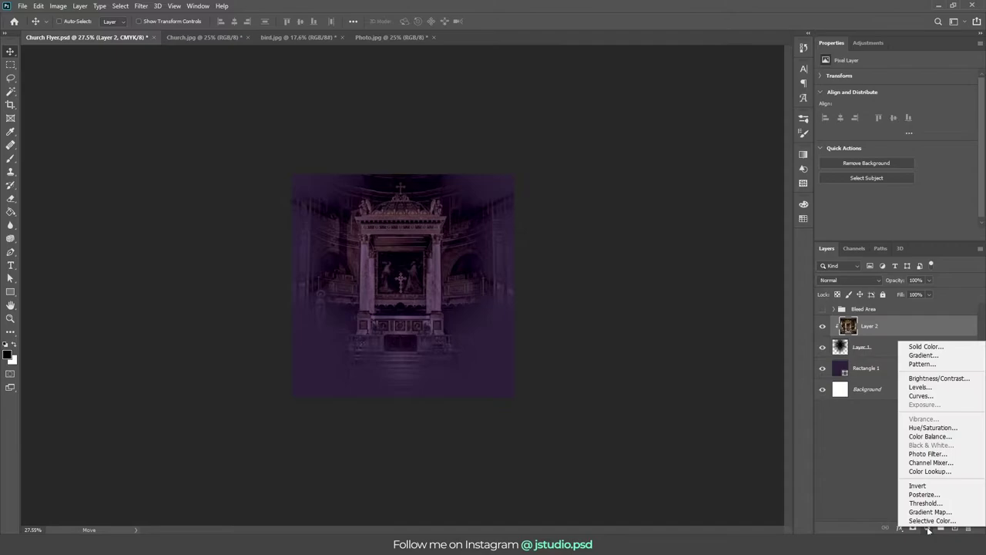
Step: Add a Levels adjustment set to 2.25, clipped to the church photo
{"action": "left_click", "coordinate": [941, 391]}
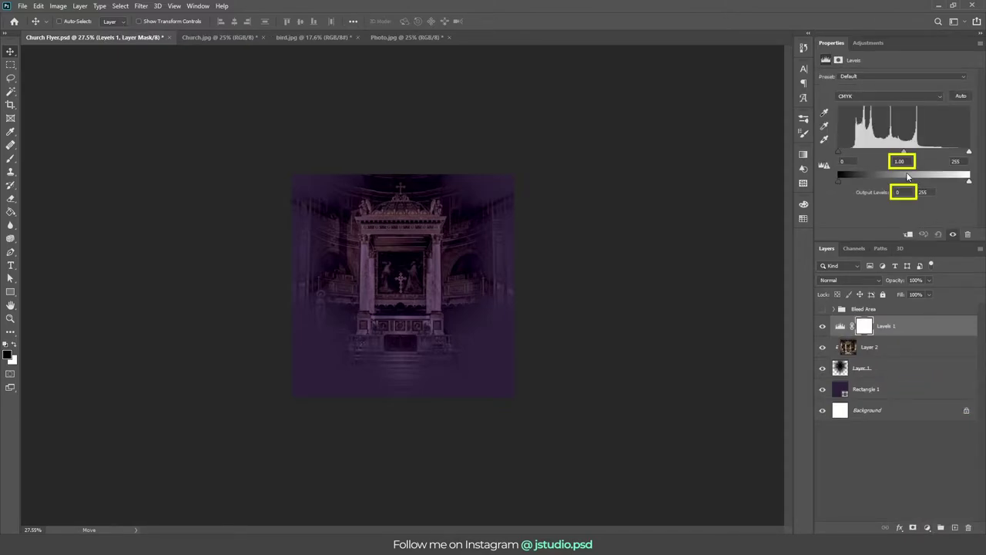
{"action": "type", "text": "2.25"}
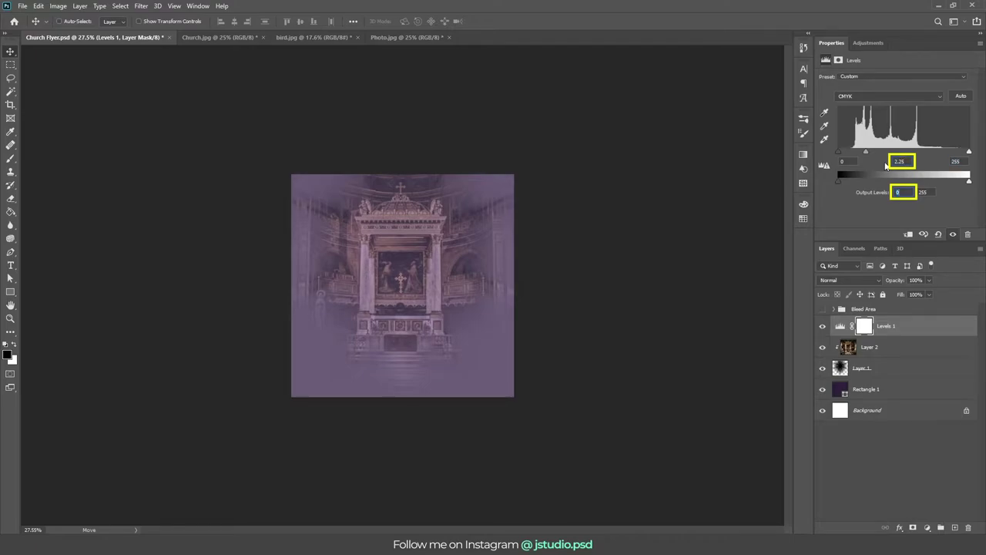
{"action": "type", "text": "125"}
{"action": "key", "text": "ctrl+alt+g"}
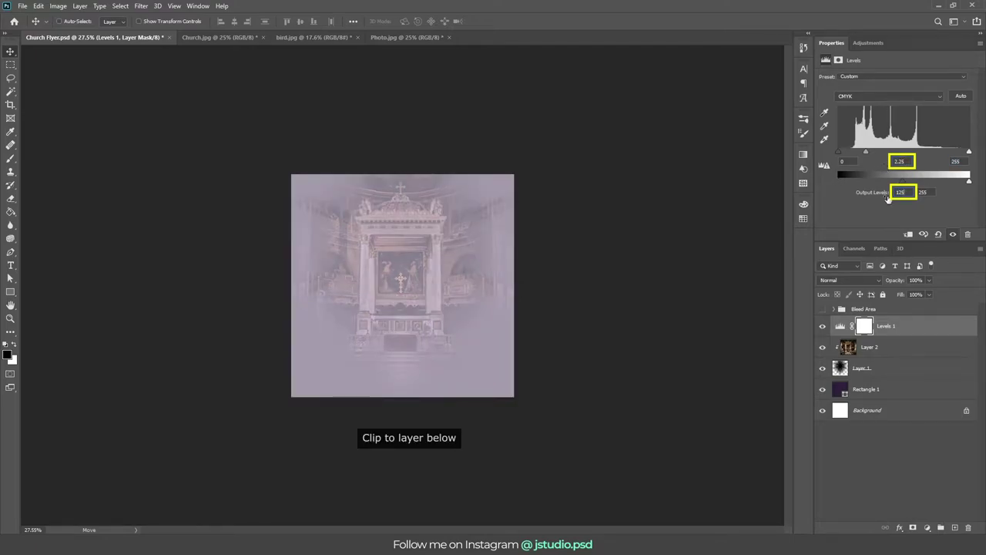
{"action": "left_click", "coordinate": [908, 234]}
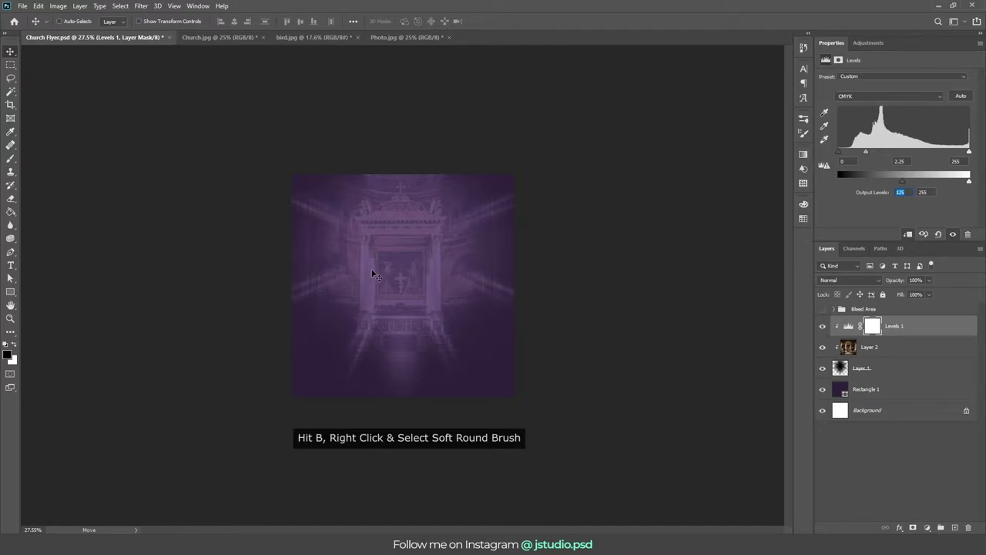
Step: Paint black down the centre of the Levels mask with a small soft round brush
{"action": "key", "text": "b"}
{"action": "right_click", "coordinate": [377, 238]}
{"action": "left_click", "coordinate": [407, 372]}
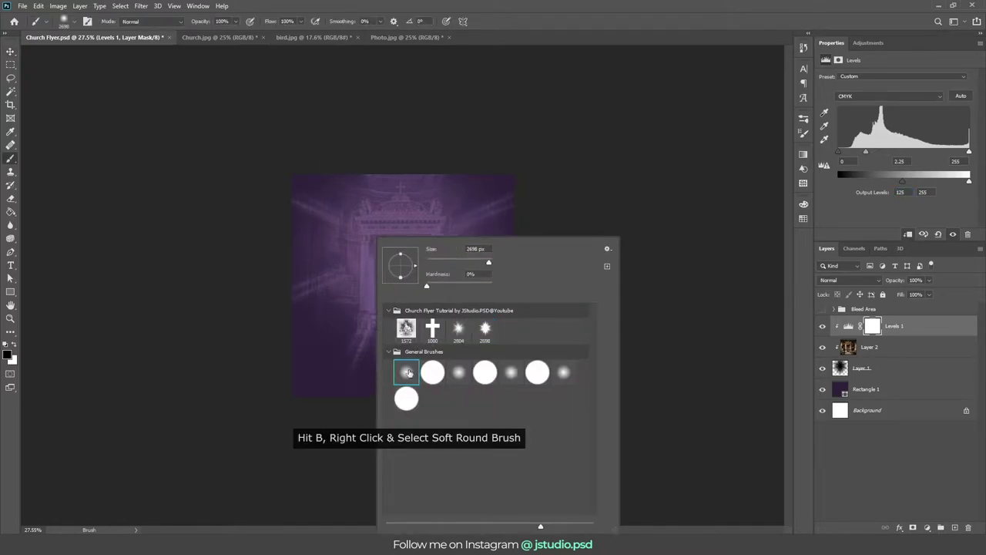
{"action": "left_click_drag", "start_coordinate": [420, 251], "coordinate": [309, 252]}
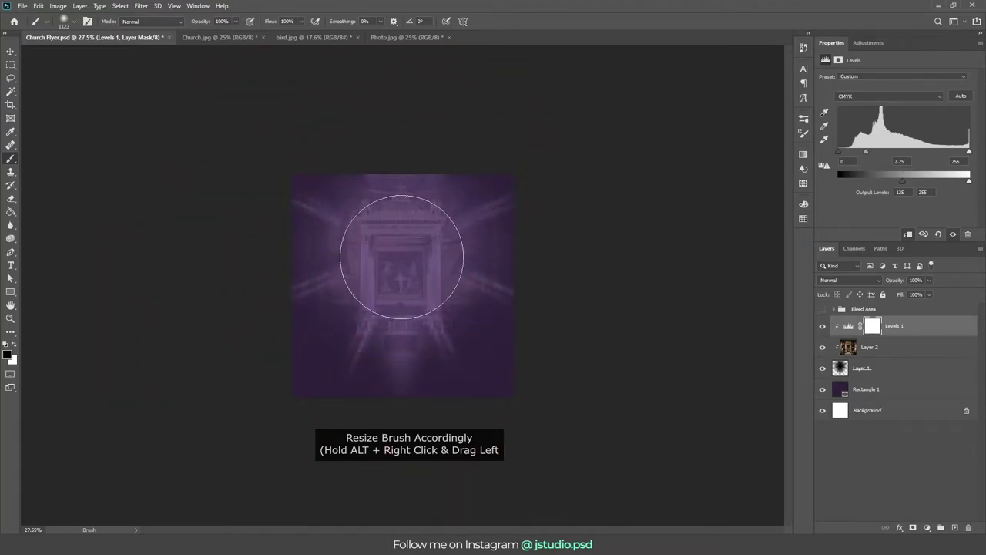
{"action": "left_click_drag", "start_coordinate": [438, 240], "coordinate": [406, 245]}
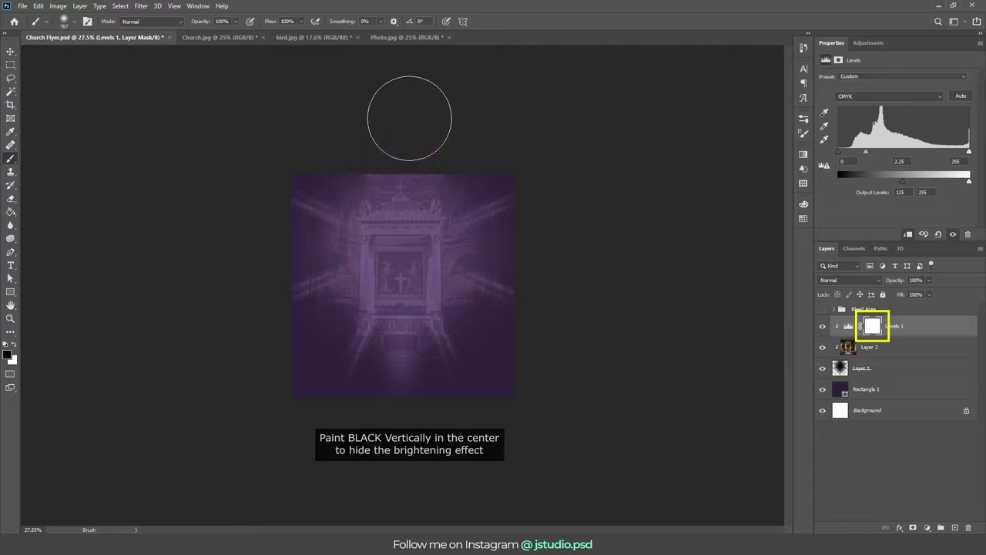
{"action": "left_click_drag", "start_coordinate": [407, 120], "coordinate": [406, 478]}
Step: Shift the Levels mask sideways so it sits centred on the flyer
{"action": "key", "text": "v"}
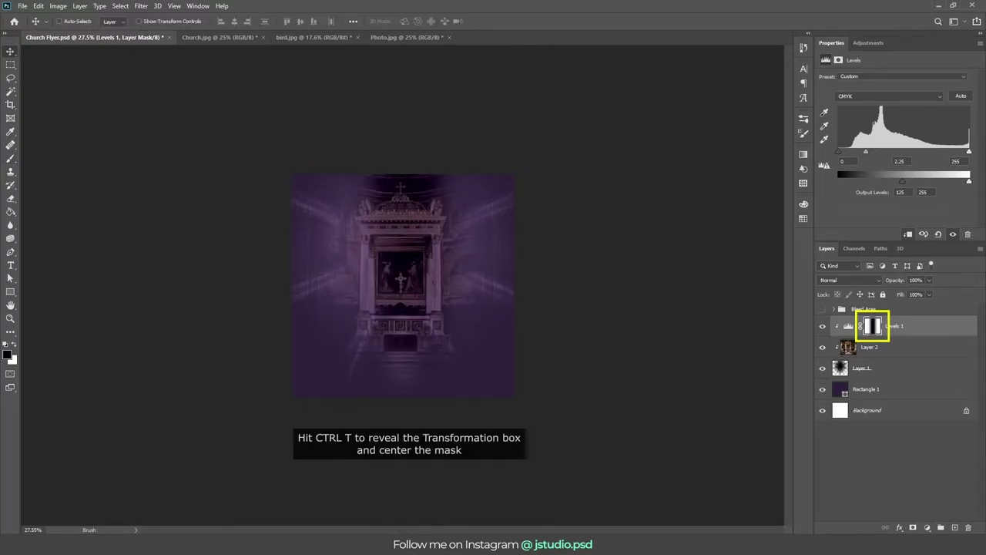
{"action": "key", "text": "ctrl+t"}
{"action": "left_click_drag", "start_coordinate": [406, 282], "coordinate": [402, 282]}
{"action": "key", "text": "Return"}
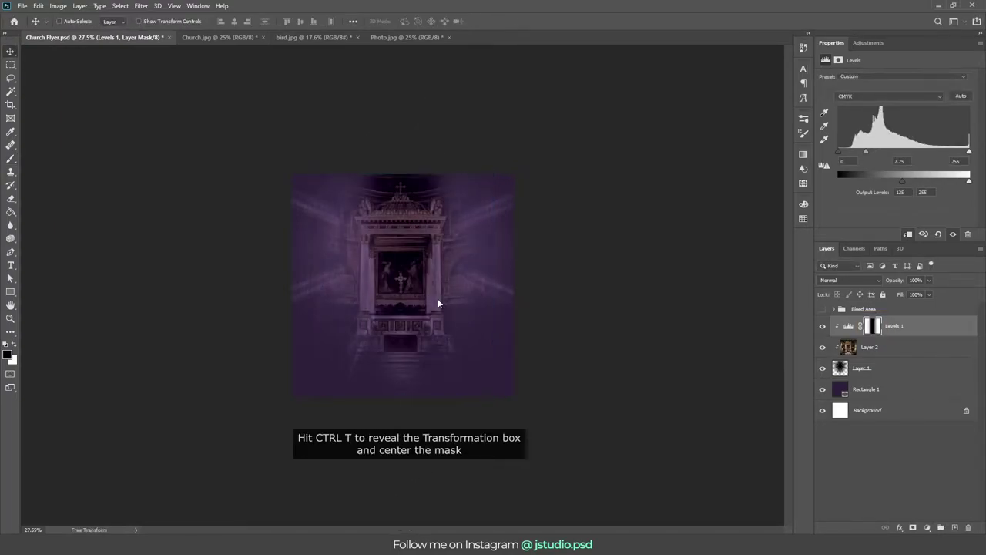
Step: Group Levels 1 through Rectangle 1 into a group named Bg Photo
{"action": "left_click", "coordinate": [901, 392], "text": "shift"}
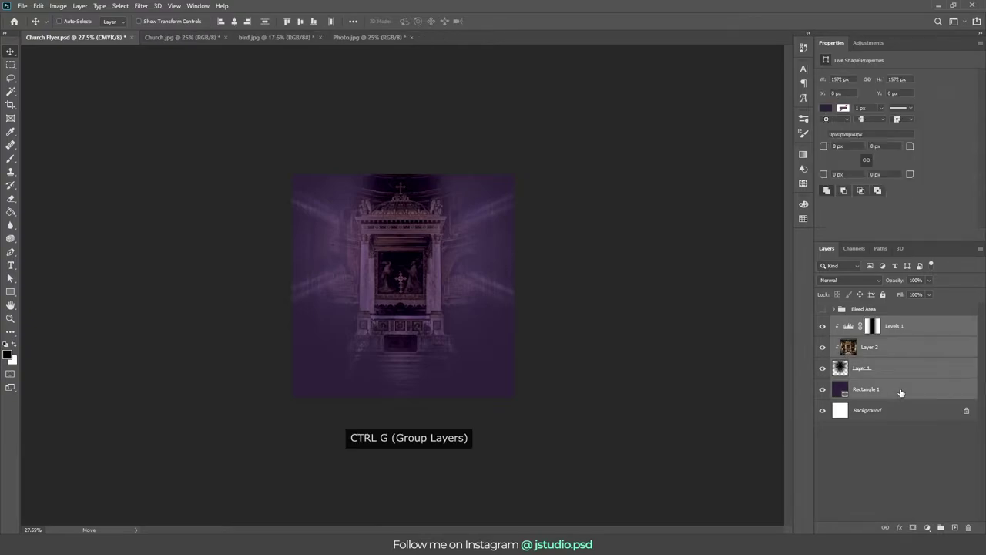
{"action": "key", "text": "ctrl+g"}
{"action": "double_click", "coordinate": [869, 321]}
{"action": "type", "text": "Bo"}
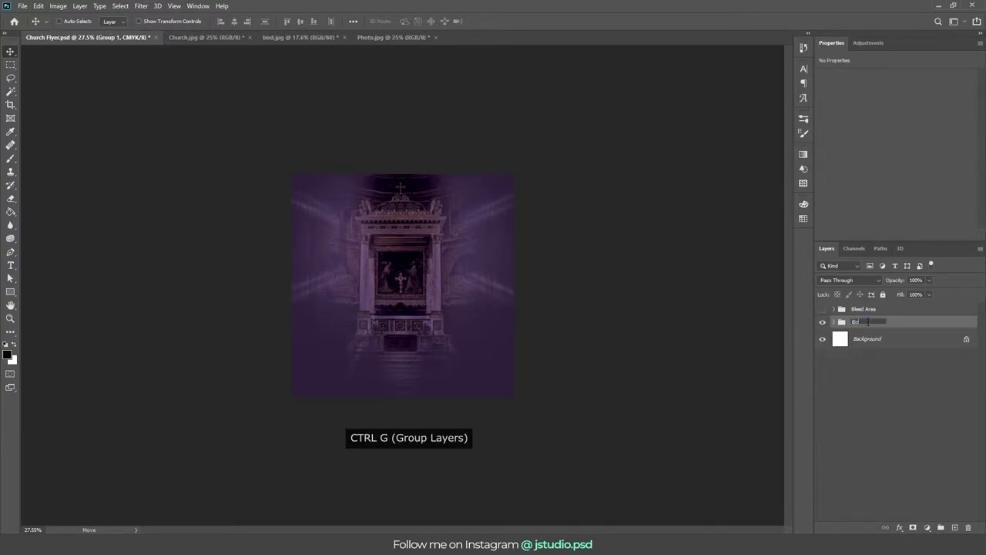
{"action": "type", "text": "oto"}
{"action": "key", "text": "Return"}
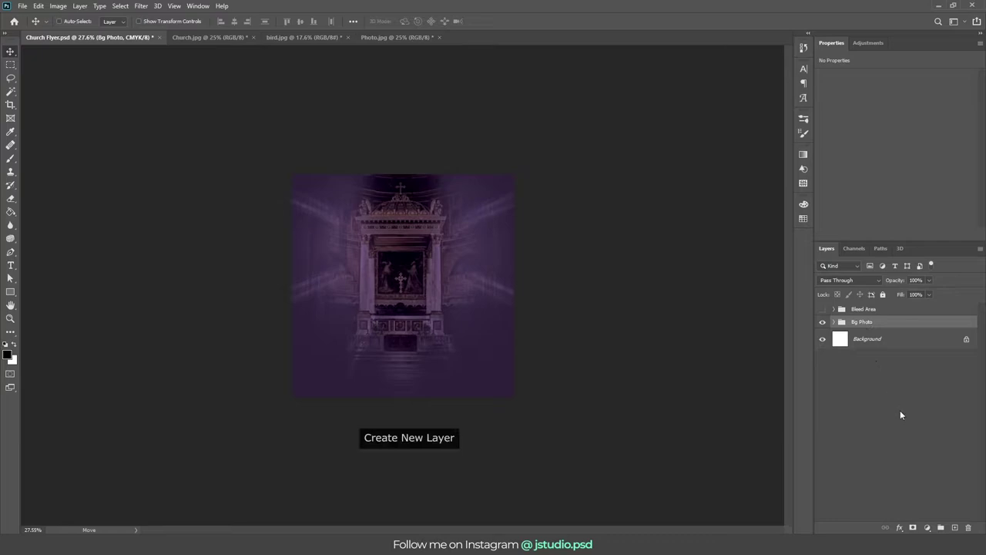
Step: Add a new layer and set the foreground colour to pink CMYK 10/65/0/0
{"action": "left_click", "coordinate": [955, 527]}
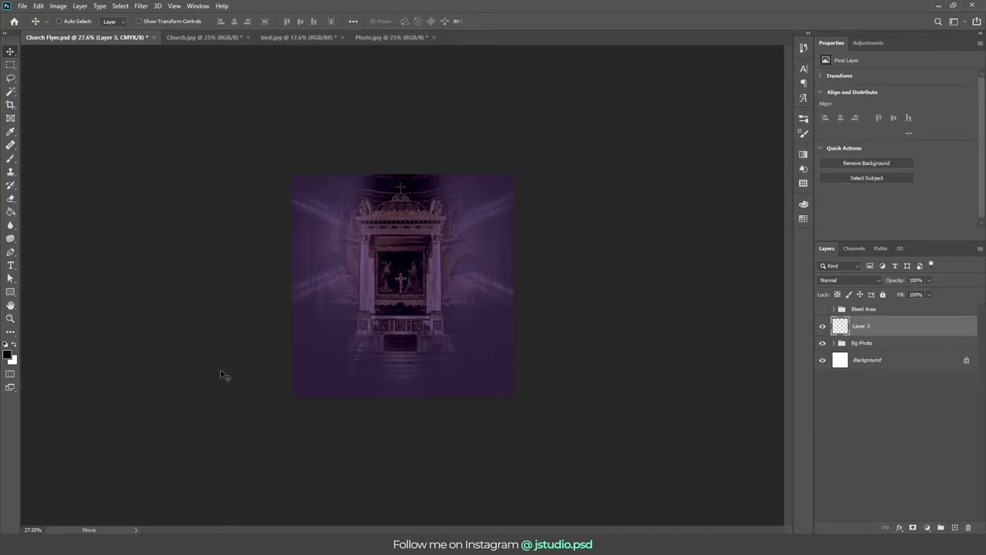
{"action": "left_click", "coordinate": [8, 355]}
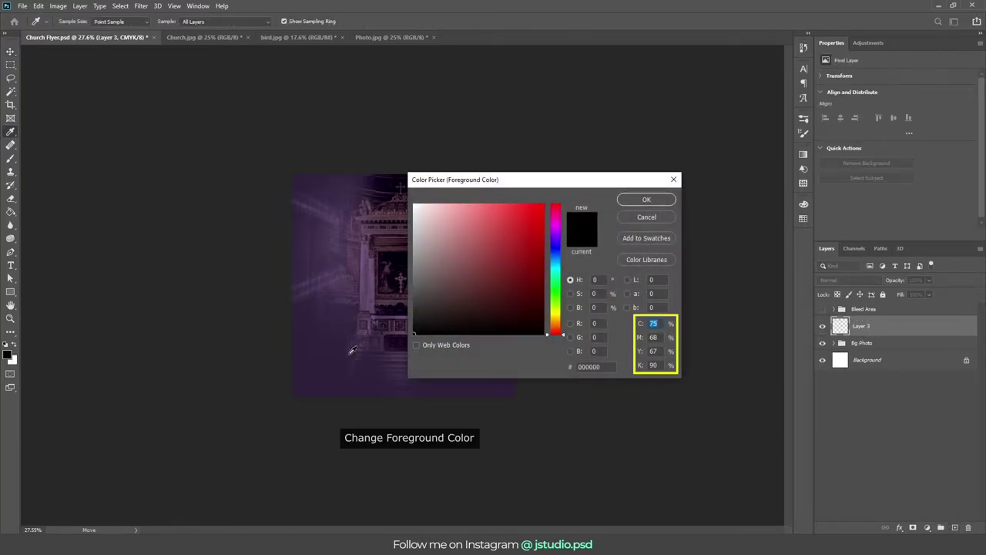
{"action": "type", "text": "10"}
{"action": "key", "text": "Tab"}
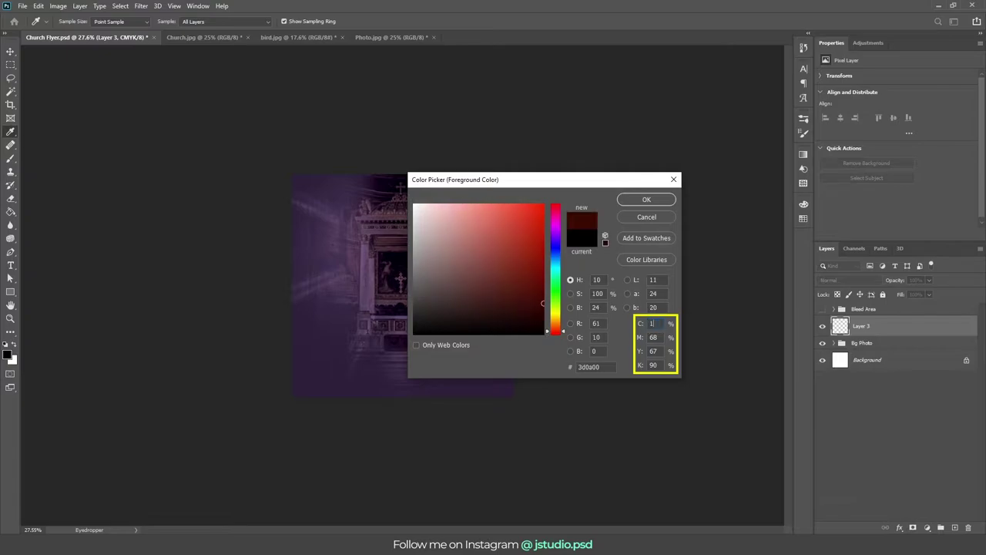
{"action": "type", "text": "65"}
{"action": "key", "text": "Tab"}
{"action": "type", "text": "0"}
{"action": "key", "text": "Tab"}
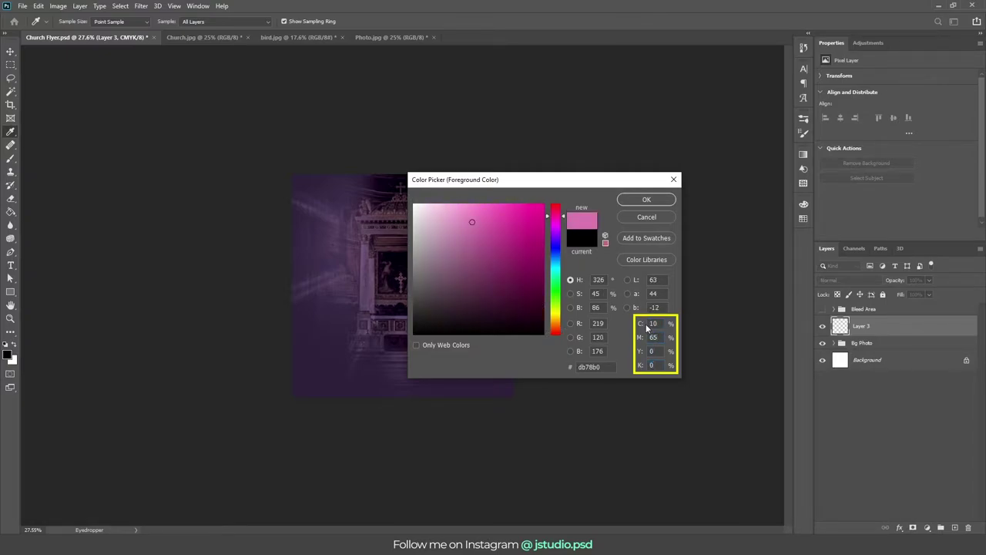
{"action": "key", "text": "Return"}
Step: Stamp a large pink starburst over the church with the 2804 starburst brush
{"action": "key", "text": "v"}
{"action": "key", "text": "ctrl+plus"}
{"action": "key", "text": "ctrl+plus"}
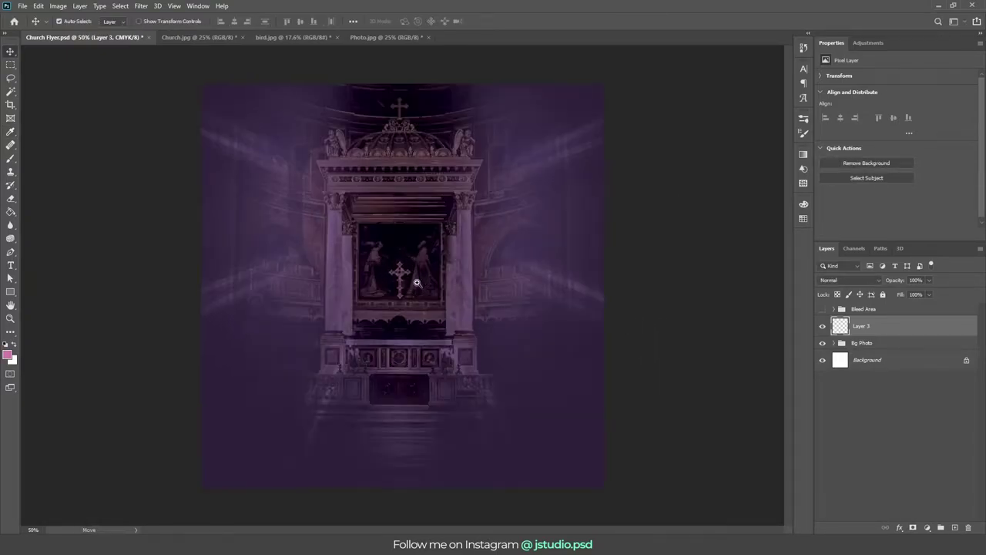
{"action": "key", "text": "b"}
{"action": "right_click", "coordinate": [416, 283]}
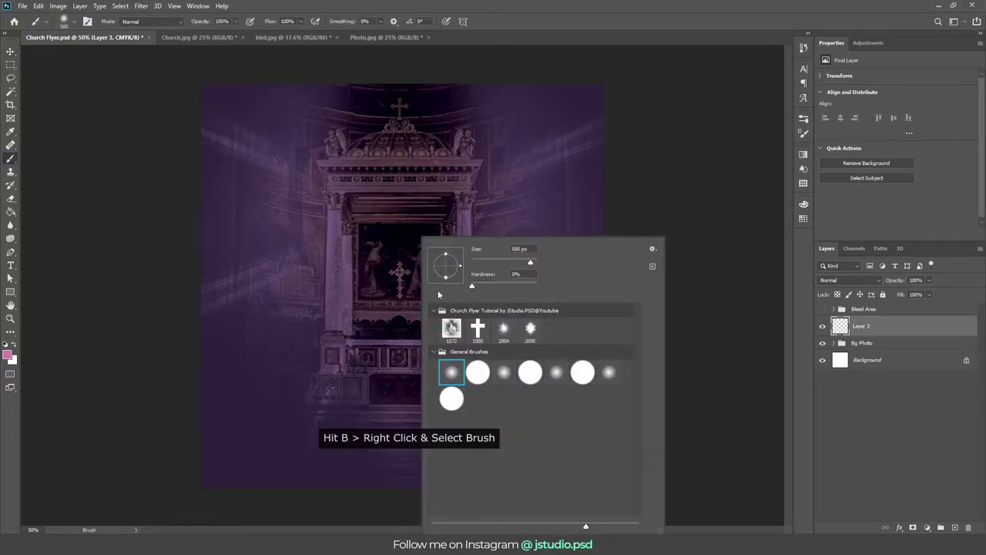
{"action": "left_click", "coordinate": [504, 330]}
{"action": "key", "text": "Return"}
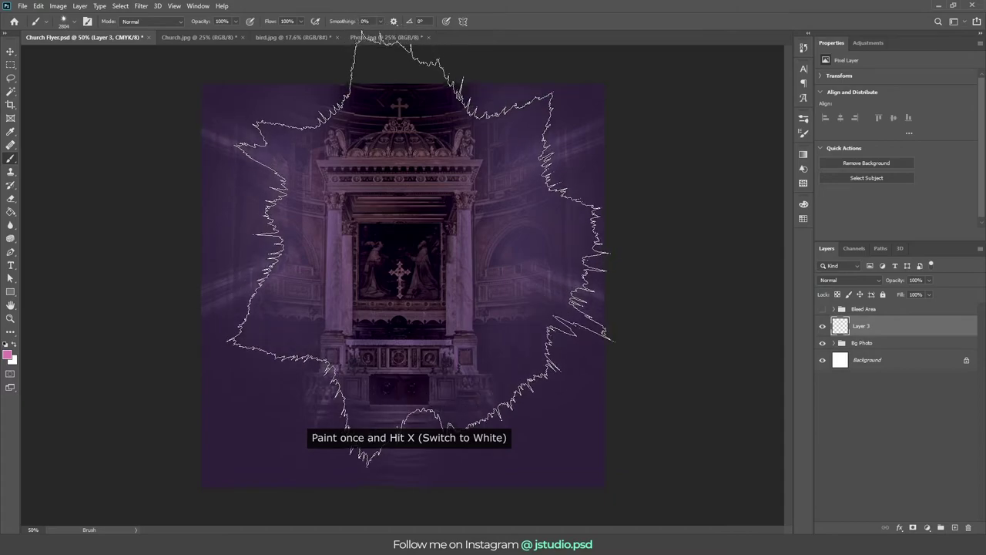
{"action": "left_click", "coordinate": [416, 248]}
Step: Stamp a smaller white starburst at 2300 px over the canvas centre
{"action": "key", "text": "x"}
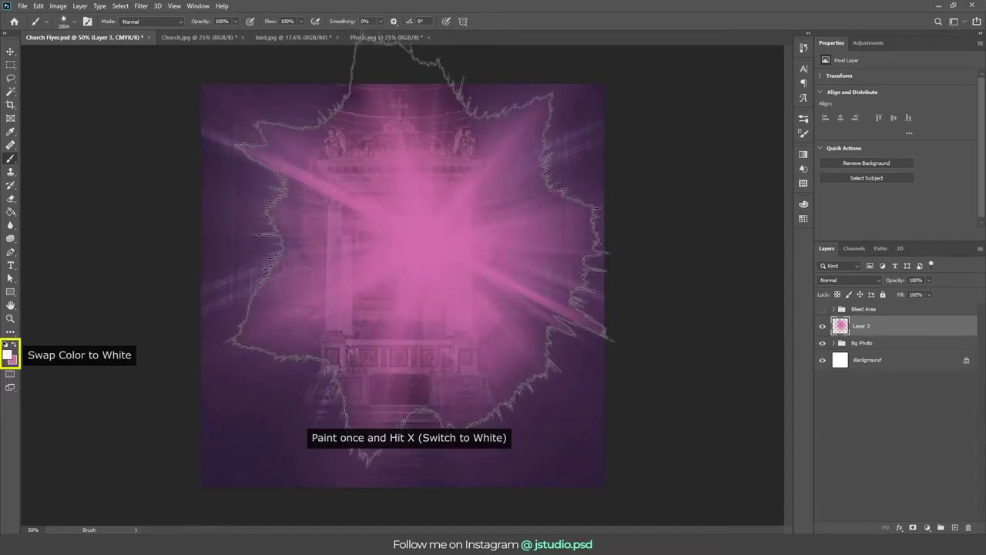
{"action": "key", "text": "bracketleft"}
{"action": "key", "text": "bracketleft"}
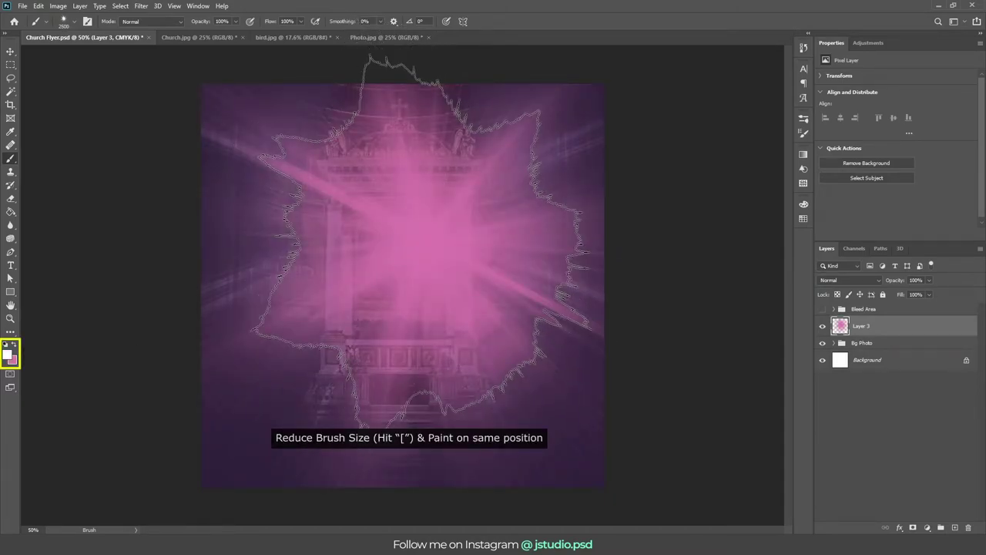
{"action": "key", "text": "bracketleft"}
{"action": "left_click", "coordinate": [424, 243]}
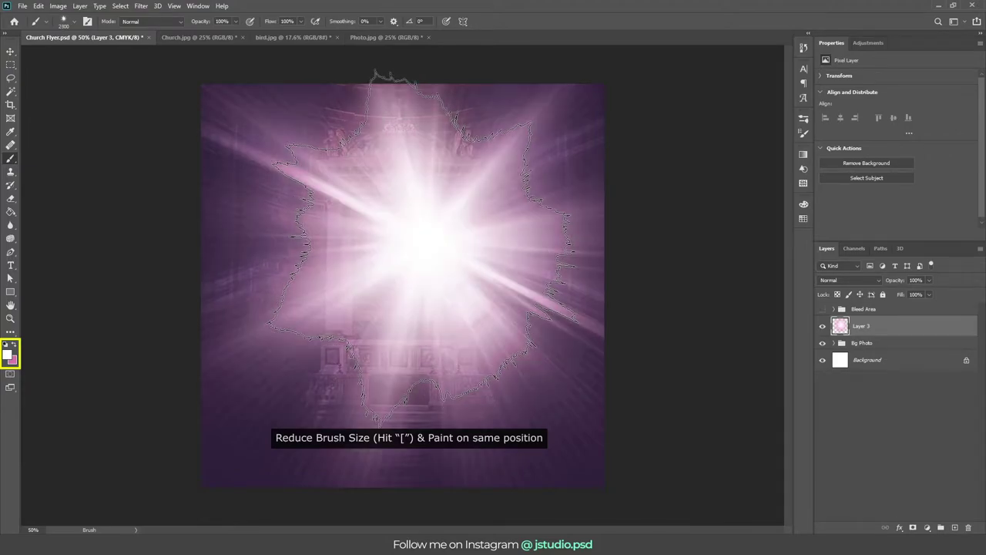
Step: Apply a 20 px Iris Blur to the burst, enlarging the ellipse over most of the flyer
{"action": "key", "text": "v"}
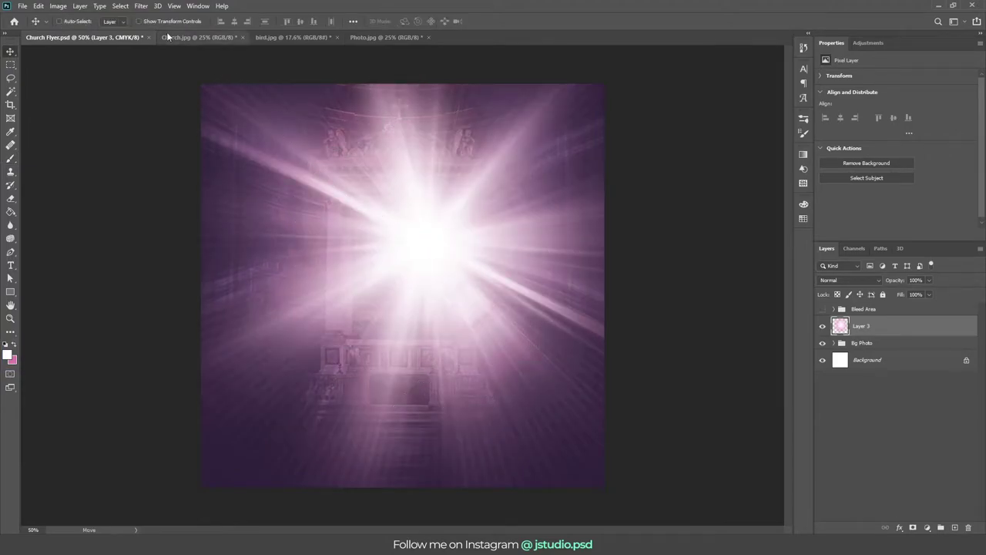
{"action": "left_click", "coordinate": [141, 8]}
{"action": "mouse_move", "coordinate": [157, 131]}
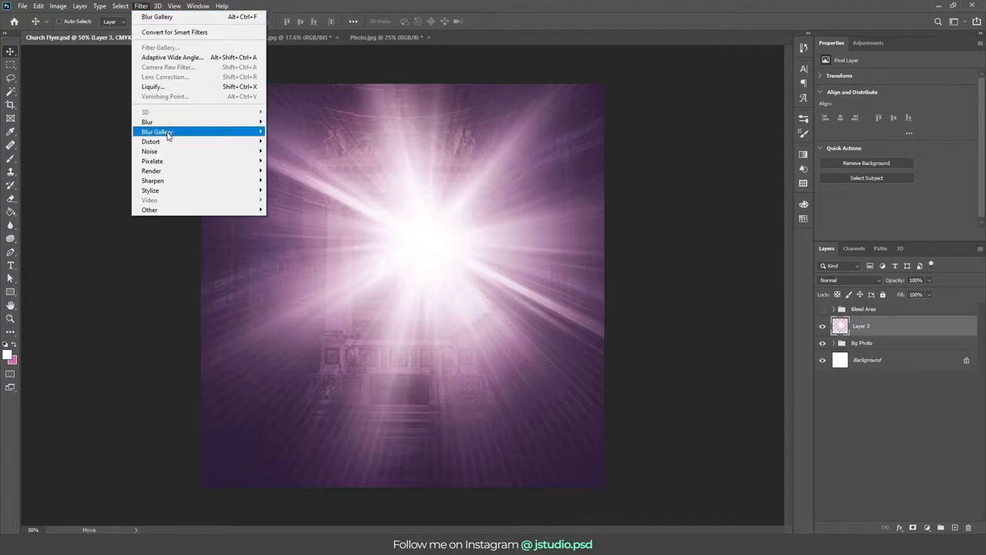
{"action": "left_click", "coordinate": [285, 141]}
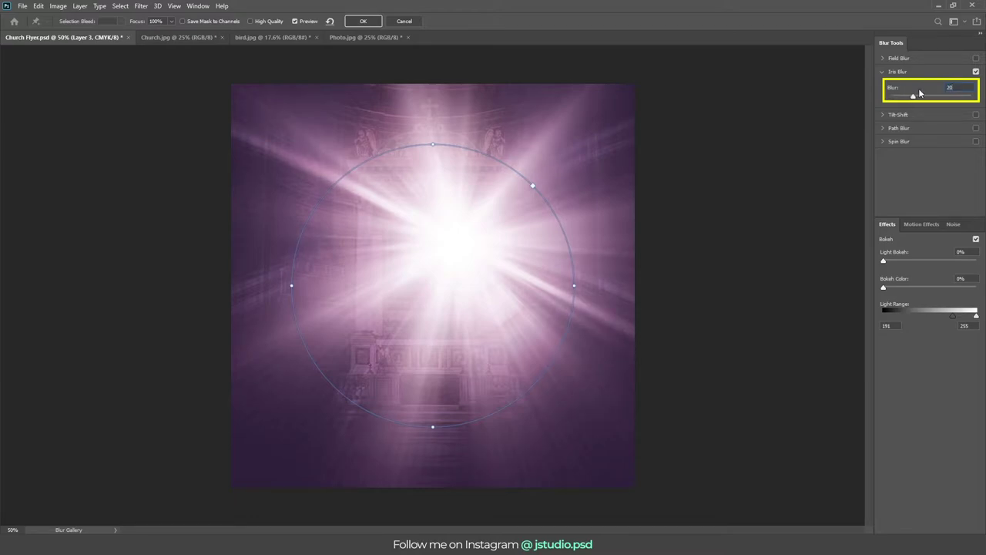
{"action": "mouse_move", "coordinate": [498, 162]}
{"action": "left_click_drag", "start_coordinate": [497, 162], "coordinate": [530, 136]}
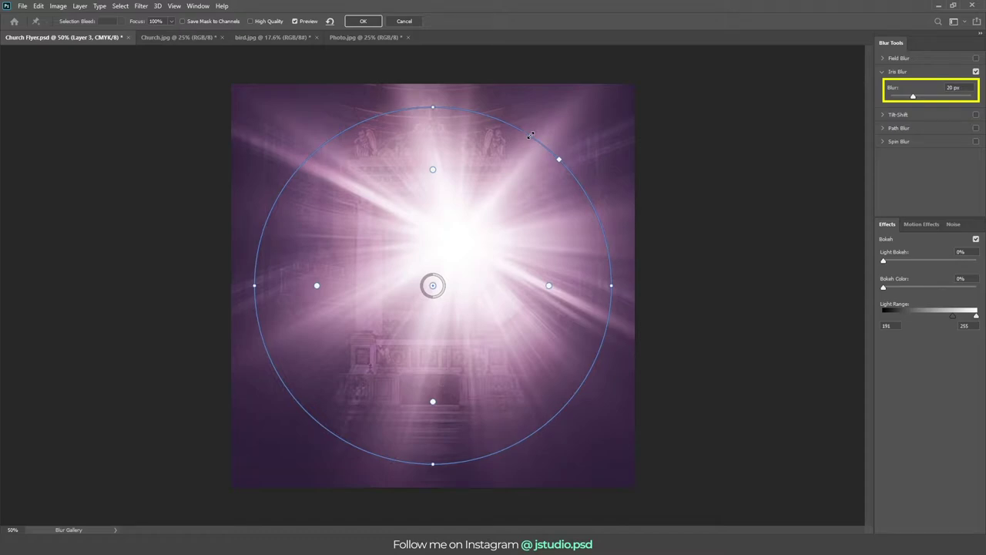
{"action": "left_click_drag", "start_coordinate": [433, 170], "coordinate": [433, 197]}
{"action": "left_click", "coordinate": [358, 21]}
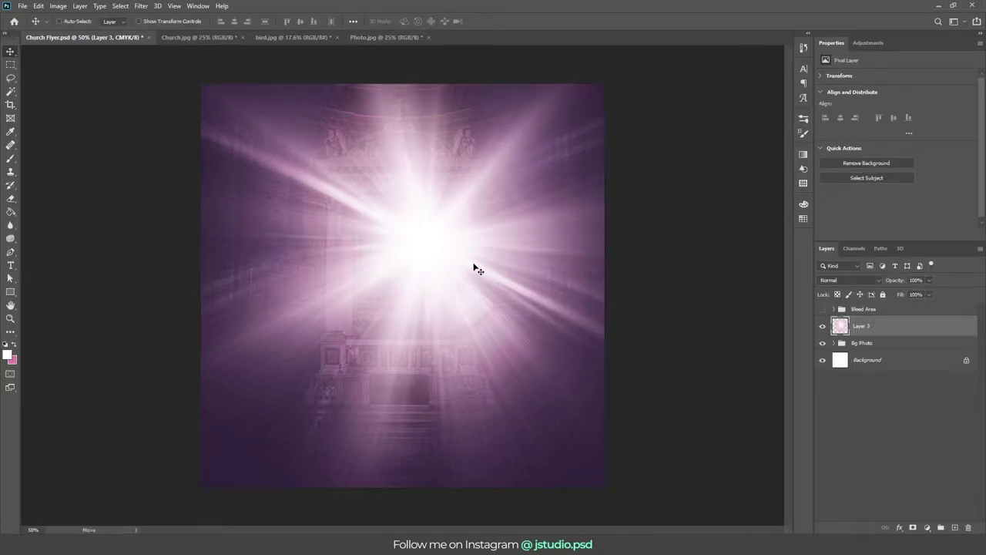
Step: Set the burst layer to Hard Light and enlarge it toward the bottom-left
{"action": "left_click", "coordinate": [878, 281]}
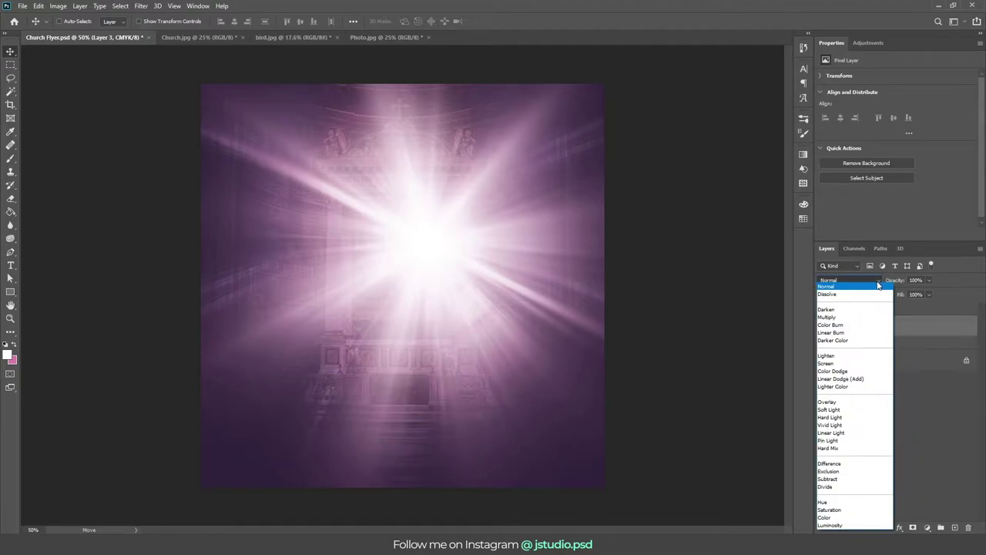
{"action": "left_click", "coordinate": [857, 418]}
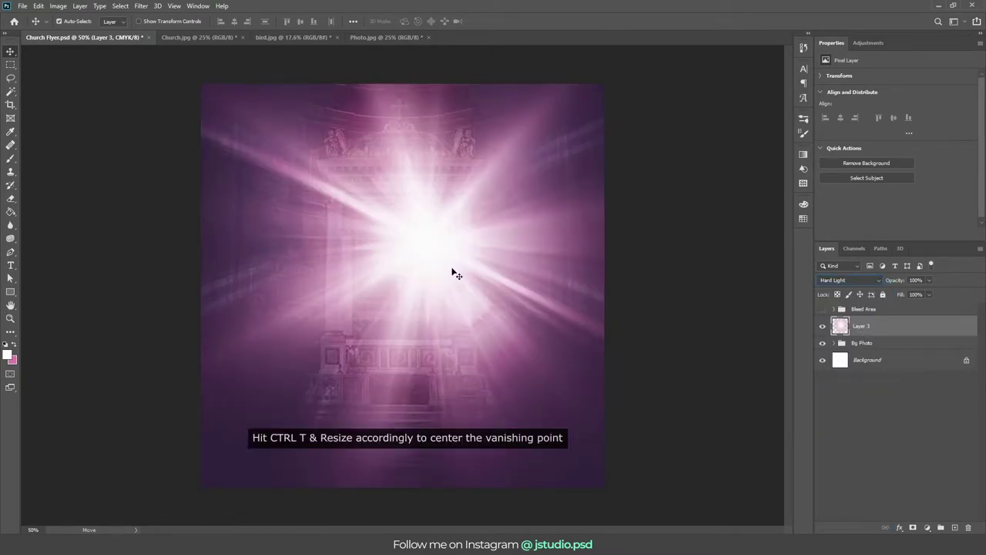
{"action": "key", "text": "ctrl+t"}
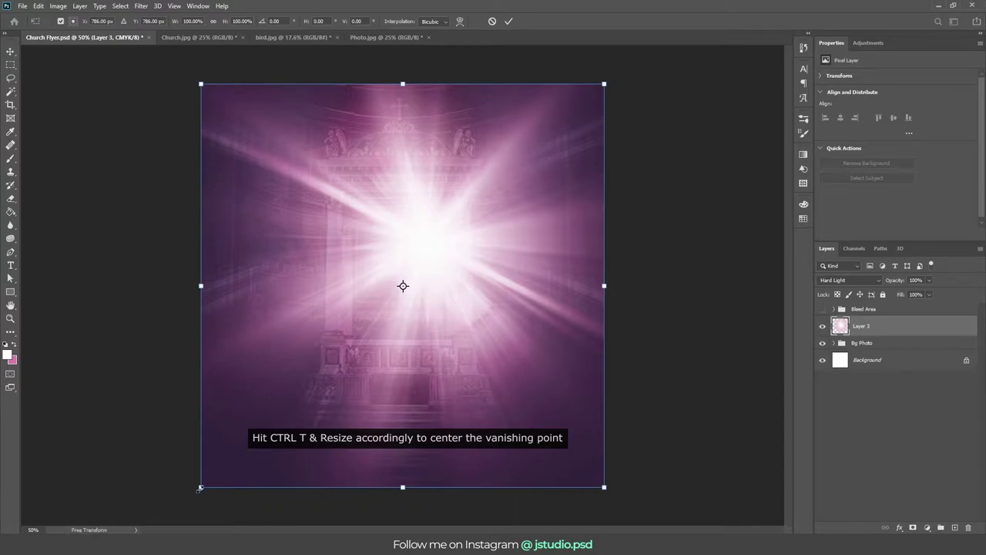
{"action": "left_click_drag", "start_coordinate": [199, 487], "coordinate": [149, 516]}
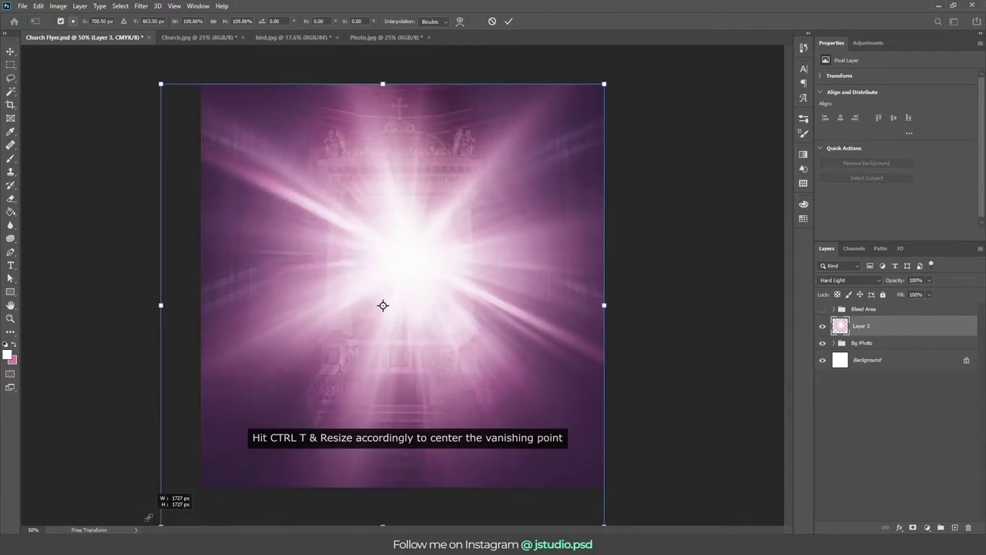
{"action": "left_click_drag", "start_coordinate": [149, 517], "coordinate": [138, 517]}
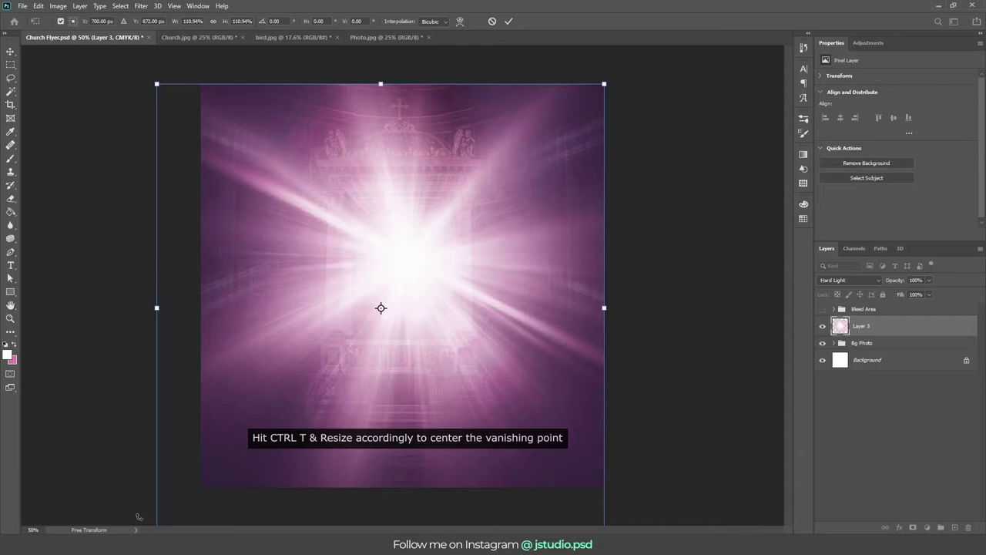
{"action": "key", "text": "Return"}
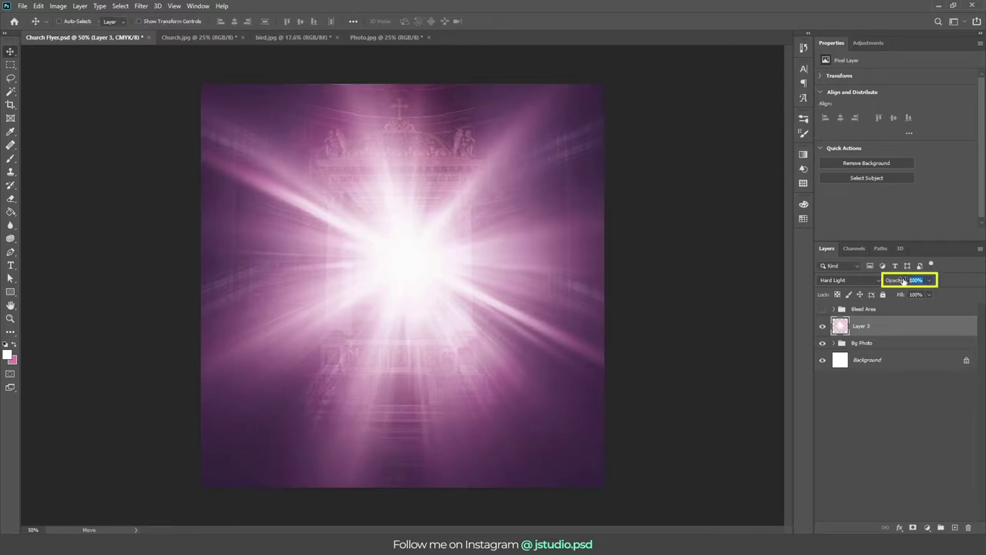
Step: Set the burst to 80% opacity, move it down over the church, and name it Flare
{"action": "type", "text": "80"}
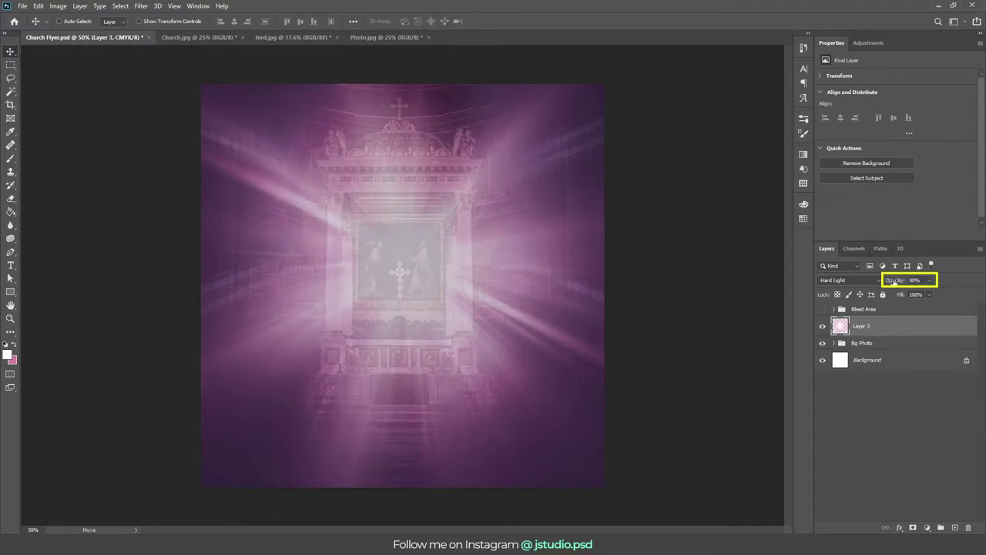
{"action": "left_click_drag", "start_coordinate": [416, 230], "coordinate": [418, 255]}
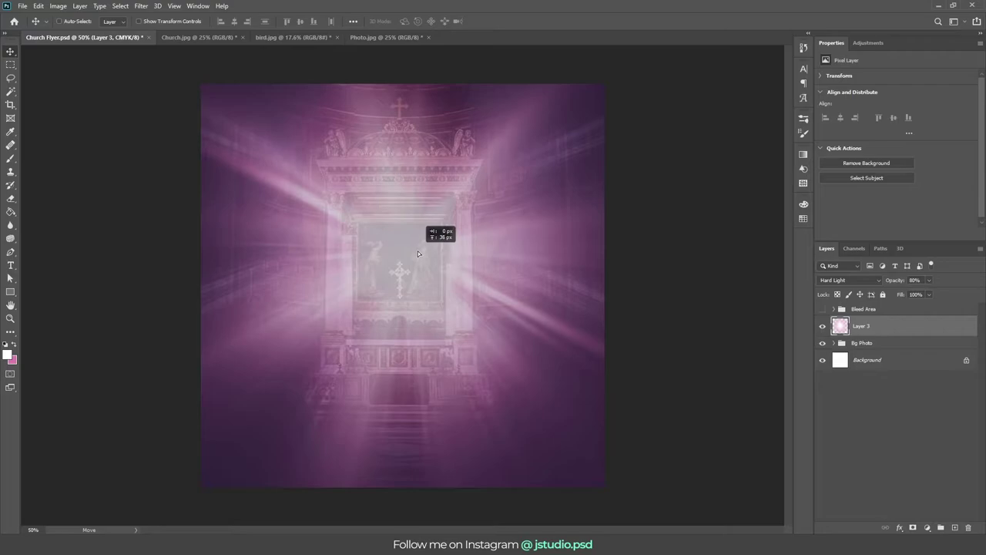
{"action": "double_click", "coordinate": [861, 326]}
{"action": "type", "text": "Flare"}
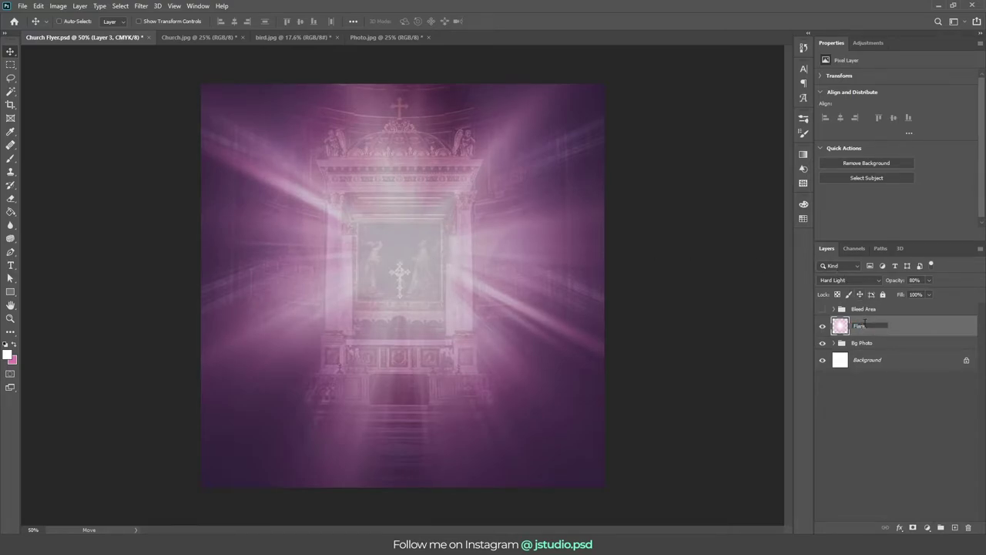
{"action": "key", "text": "Return"}
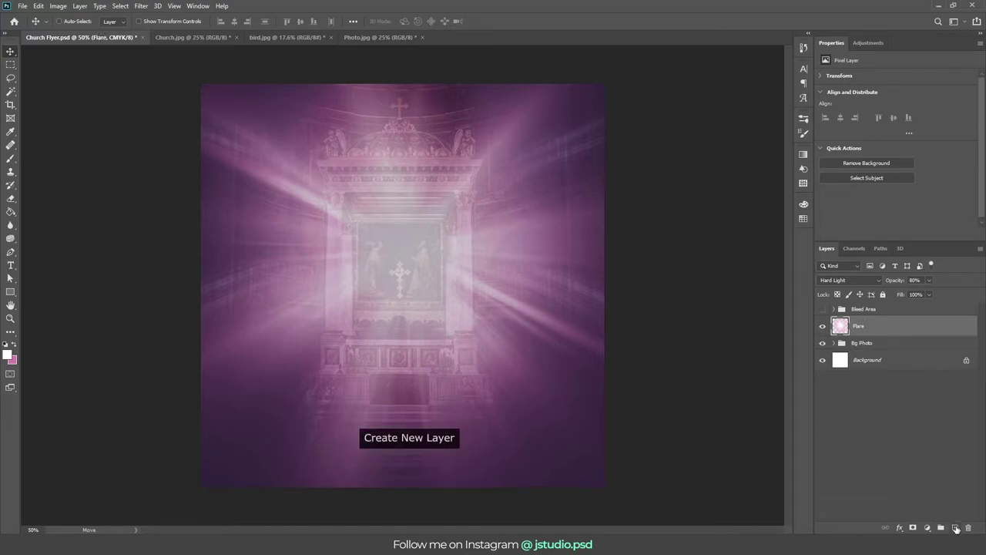
Step: Stamp a white 1000 px cross brush onto a new empty layer
{"action": "left_click", "coordinate": [955, 528]}
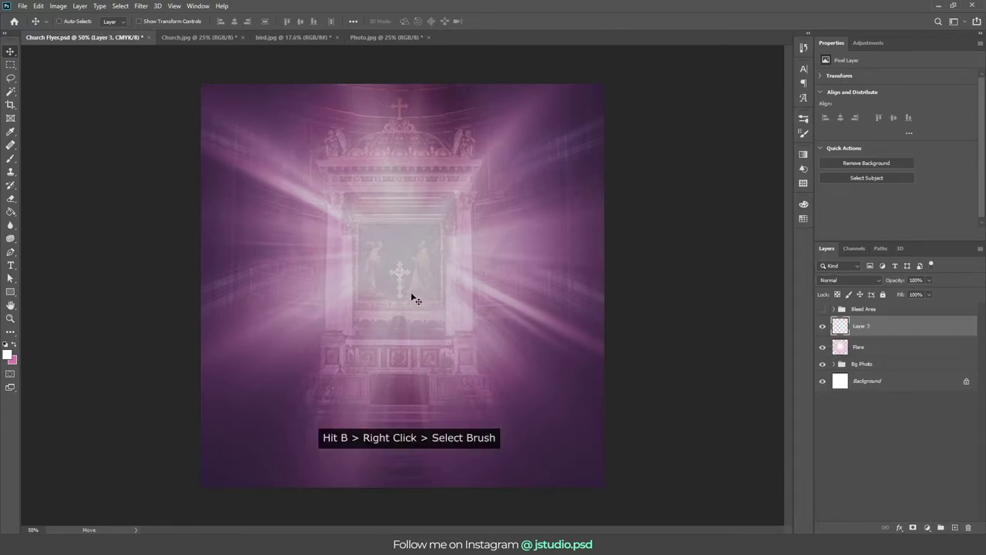
{"action": "key", "text": "b"}
{"action": "right_click", "coordinate": [521, 362]}
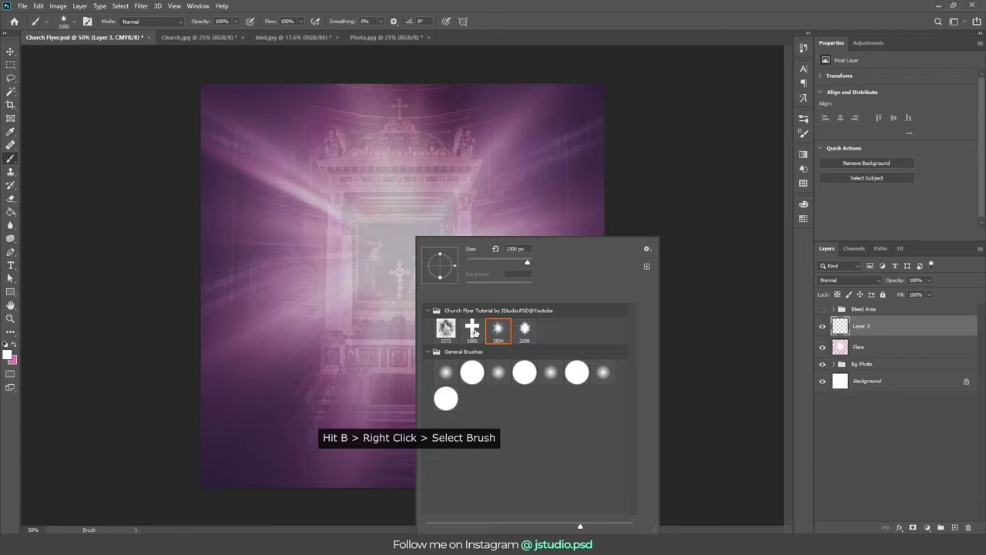
{"action": "left_click", "coordinate": [472, 329]}
{"action": "key", "text": "Return"}
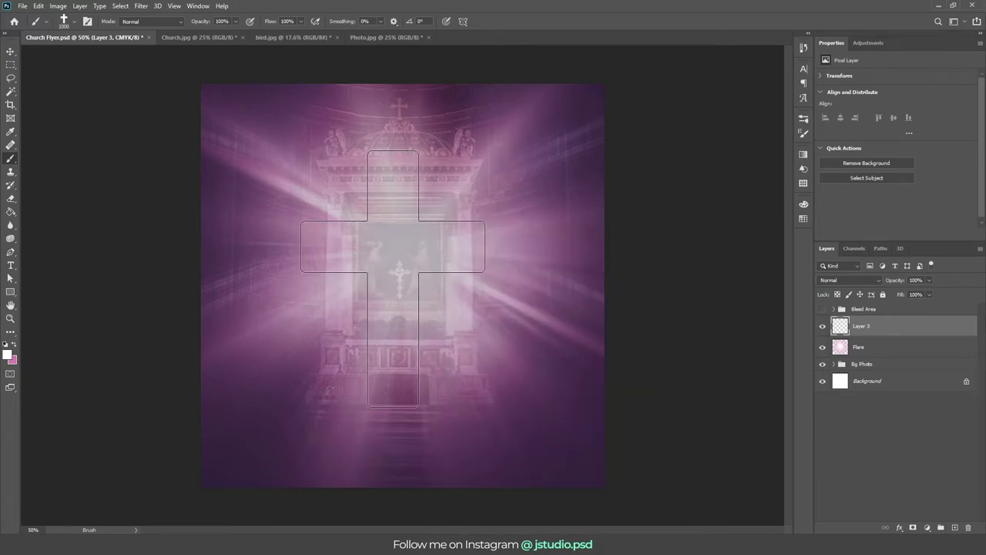
{"action": "left_click", "coordinate": [398, 267]}
Step: Centre the cross on the canvas and nudge it slightly upward
{"action": "key", "text": "v"}
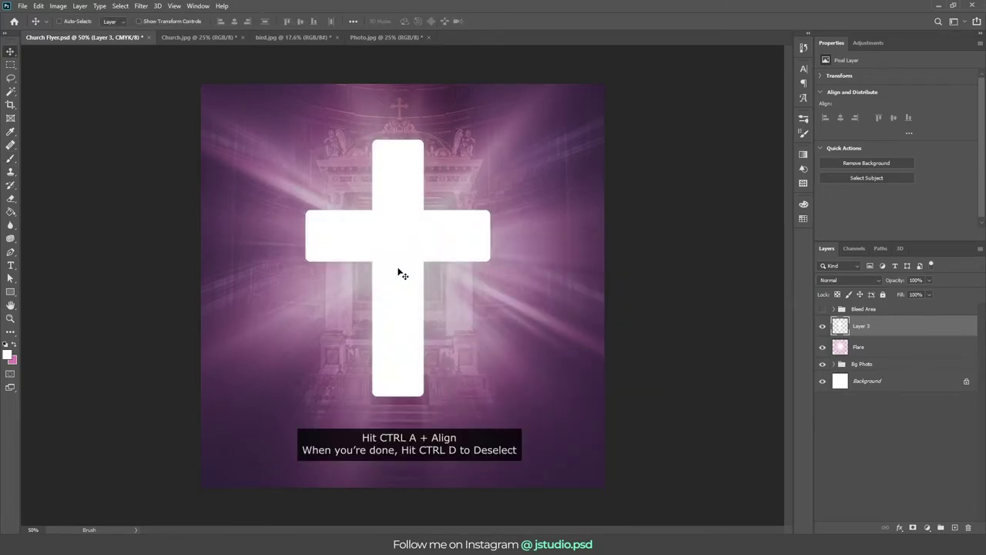
{"action": "key", "text": "ctrl+a"}
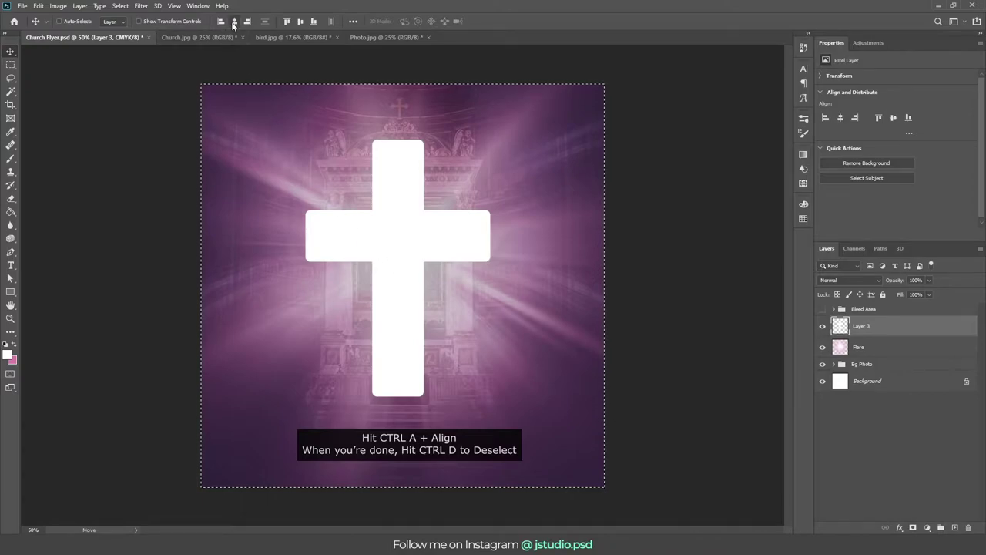
{"action": "left_click", "coordinate": [299, 22]}
{"action": "left_click", "coordinate": [300, 21]}
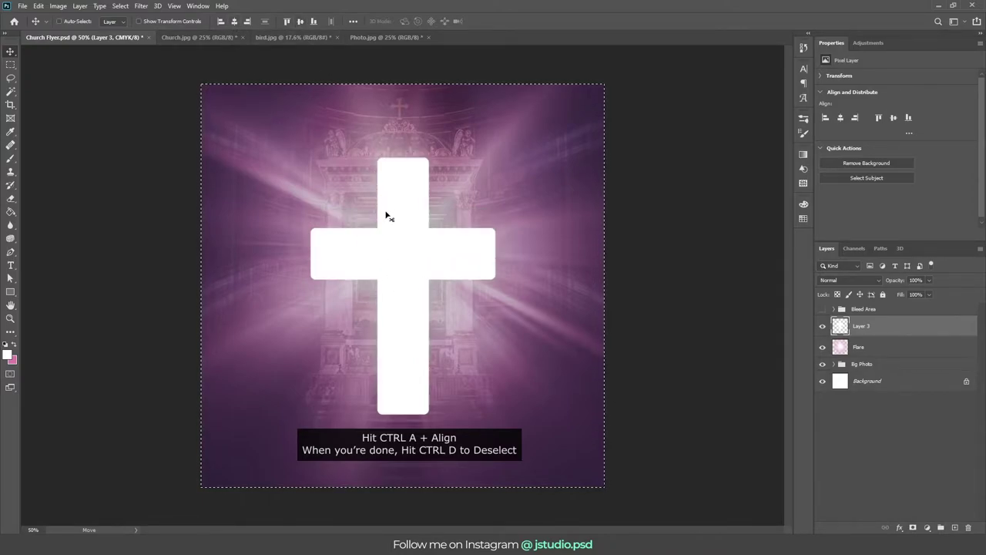
{"action": "key", "text": "ctrl+d"}
{"action": "left_click_drag", "start_coordinate": [407, 263], "coordinate": [406, 245]}
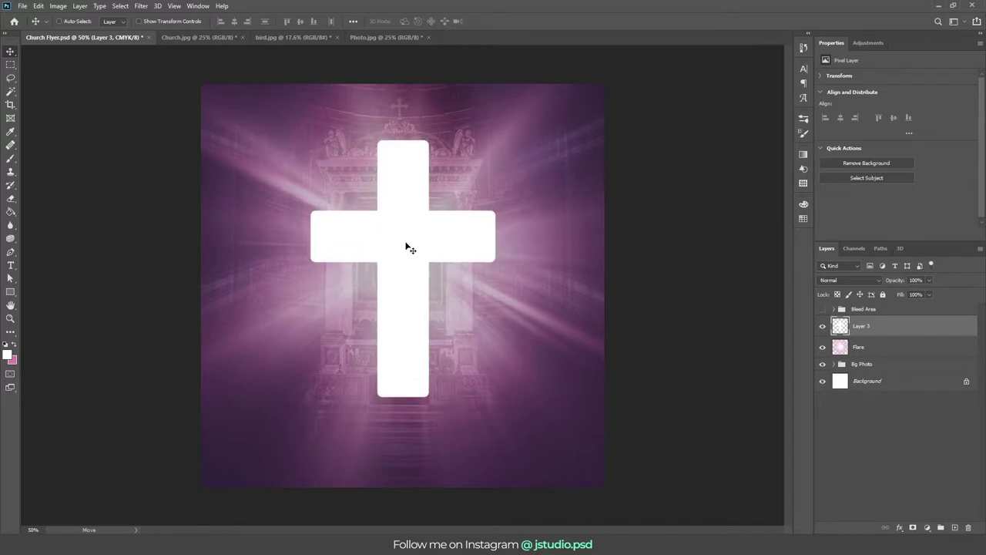
{"action": "right_click", "coordinate": [891, 331]}
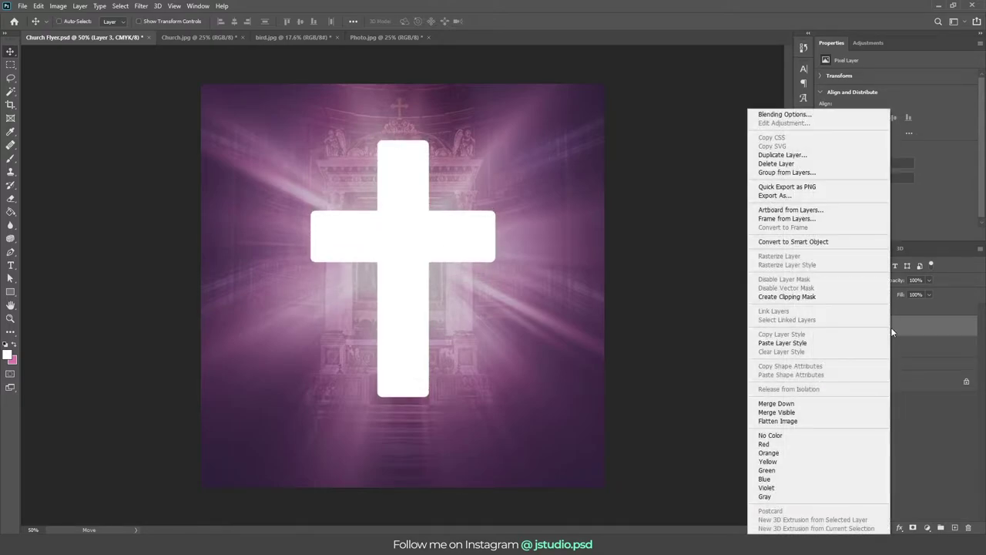
Step: Convert the cross to a smart object, duplicate it, and scale the bottom two to 120%
{"action": "left_click", "coordinate": [830, 245]}
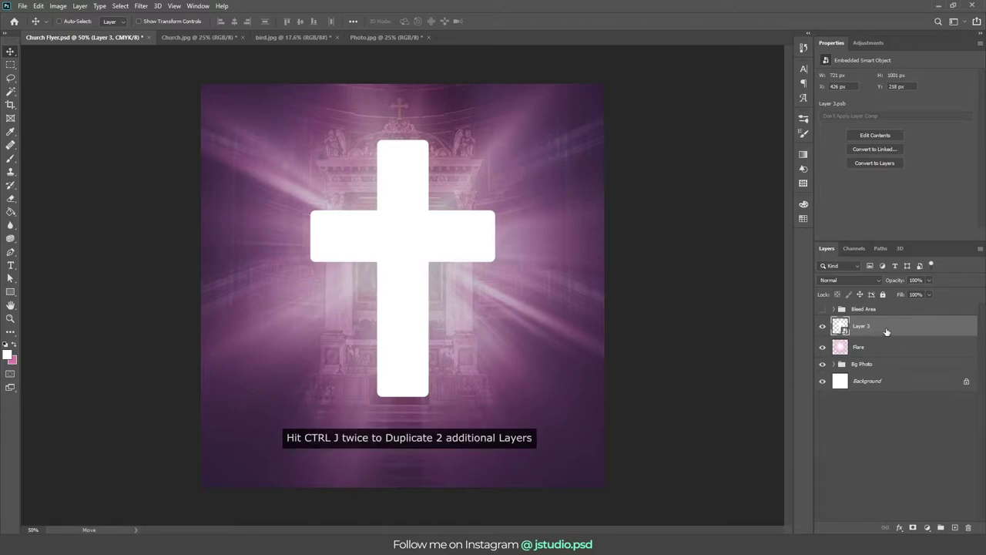
{"action": "key", "text": "ctrl+j"}
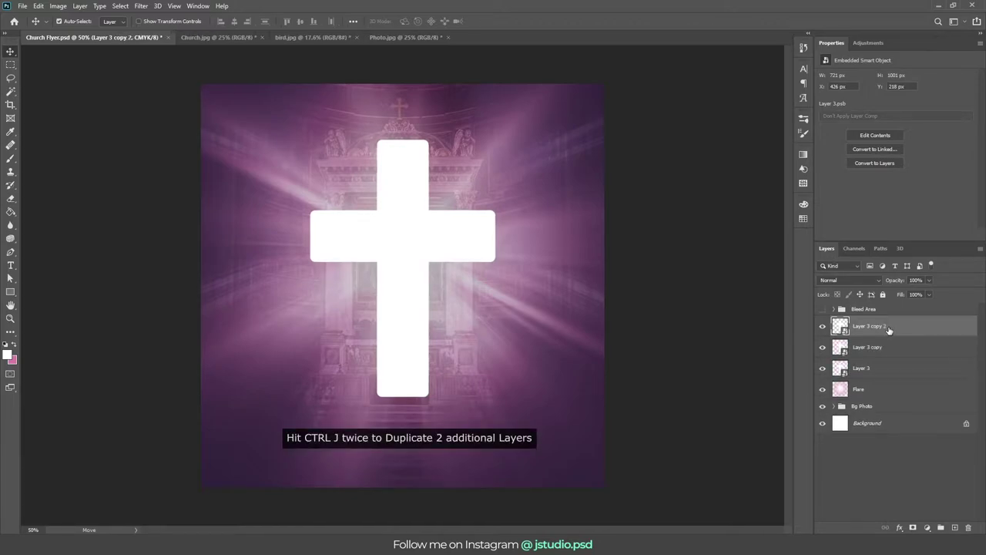
{"action": "left_click", "coordinate": [891, 350]}
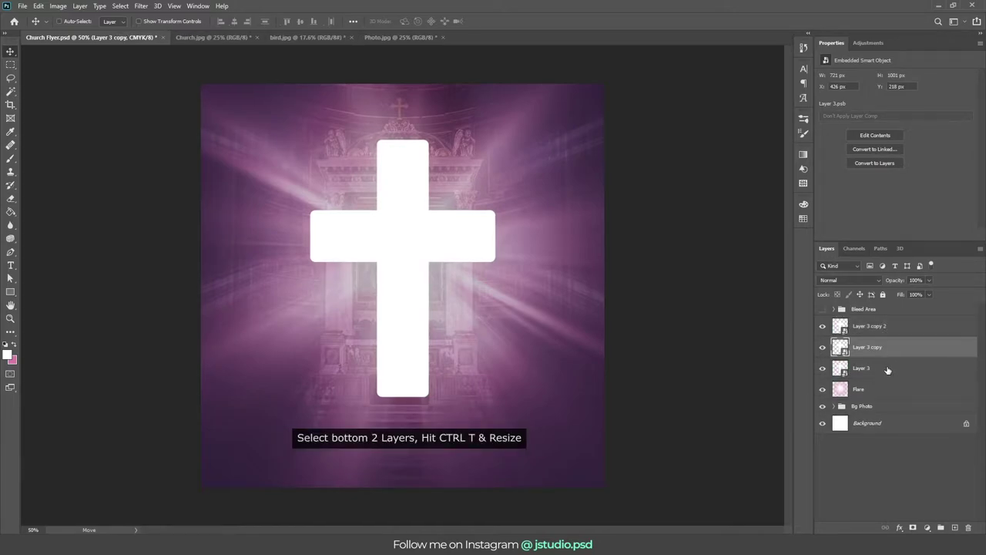
{"action": "left_click", "coordinate": [888, 370], "text": "shift"}
{"action": "key", "text": "ctrl+t"}
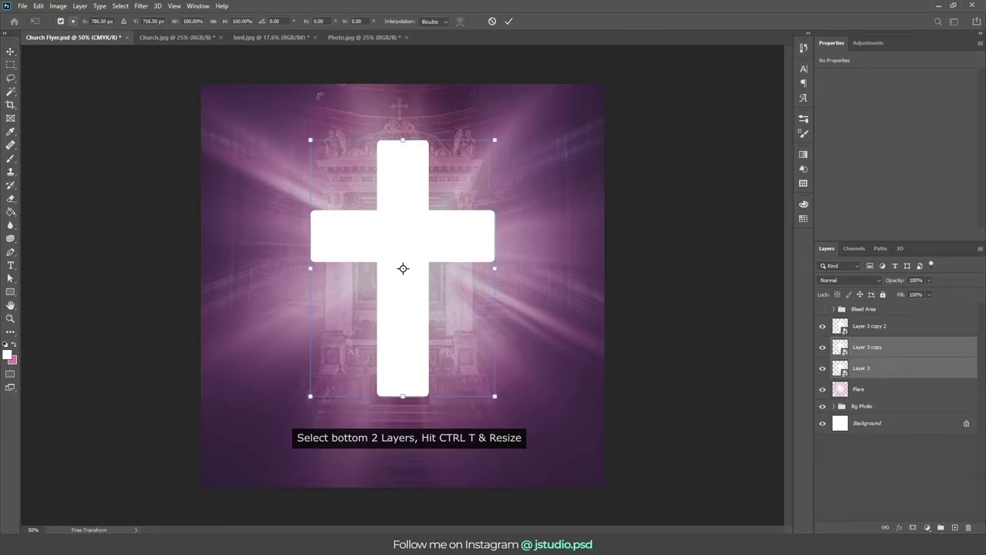
{"action": "left_click", "coordinate": [241, 21]}
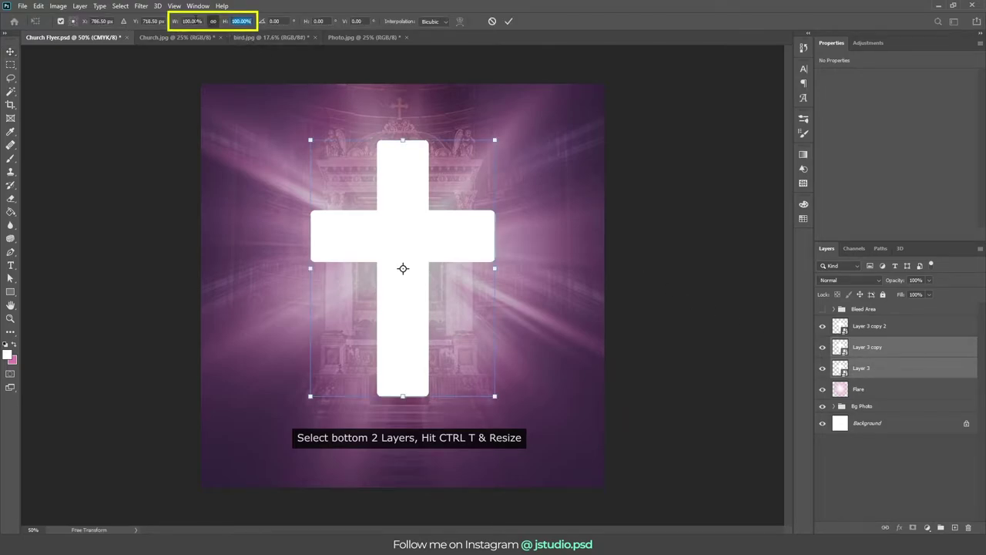
{"action": "type", "text": "120"}
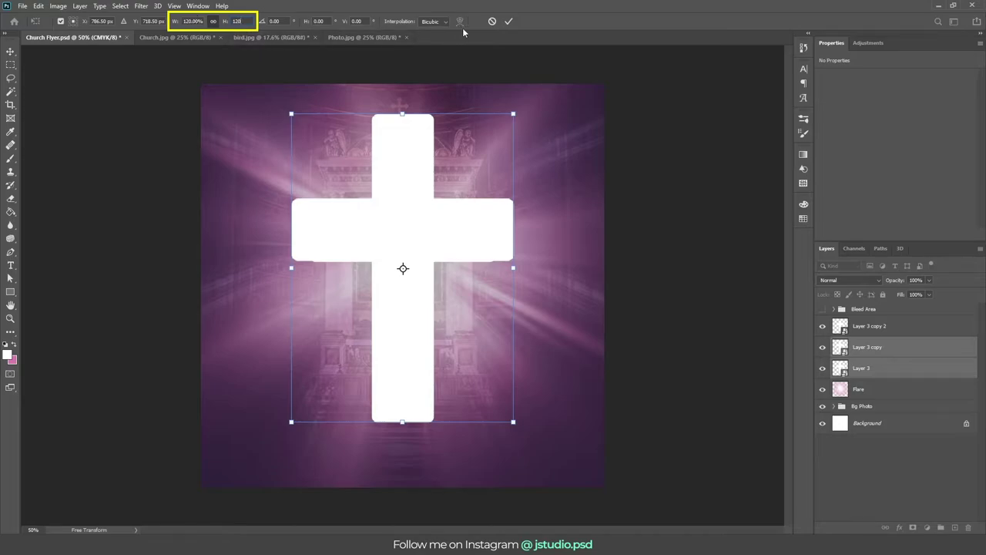
{"action": "left_click", "coordinate": [509, 21]}
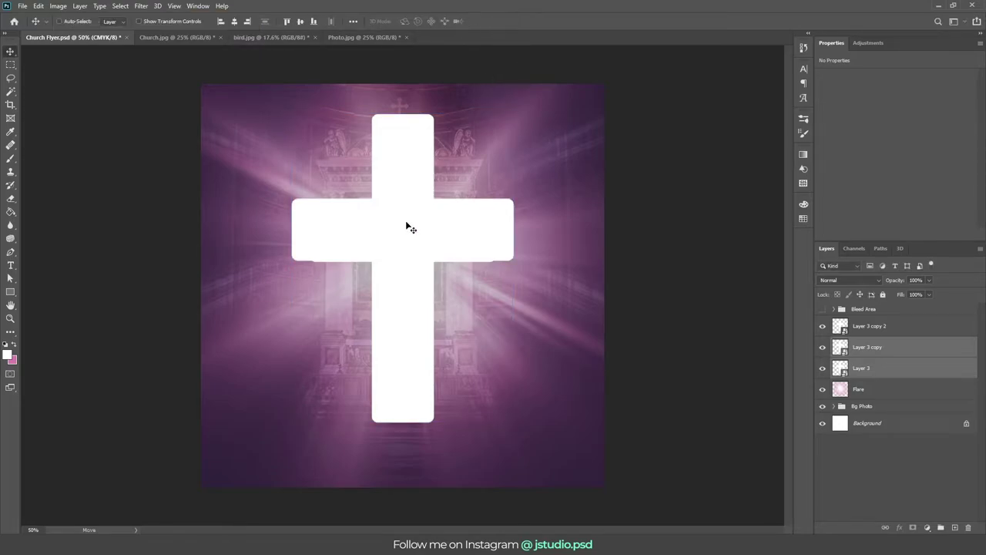
{"action": "left_click_drag", "start_coordinate": [408, 223], "coordinate": [406, 230]}
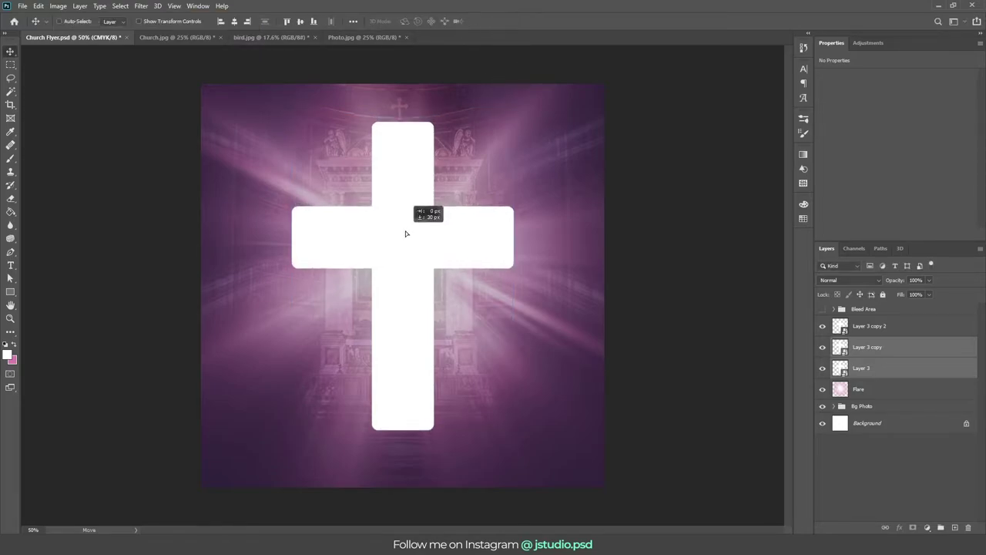
Step: Set Layer 3 and Layer 3 copy to 50% opacity and nudge them up
{"action": "left_click", "coordinate": [873, 370]}
{"action": "left_click", "coordinate": [888, 354], "text": "shift"}
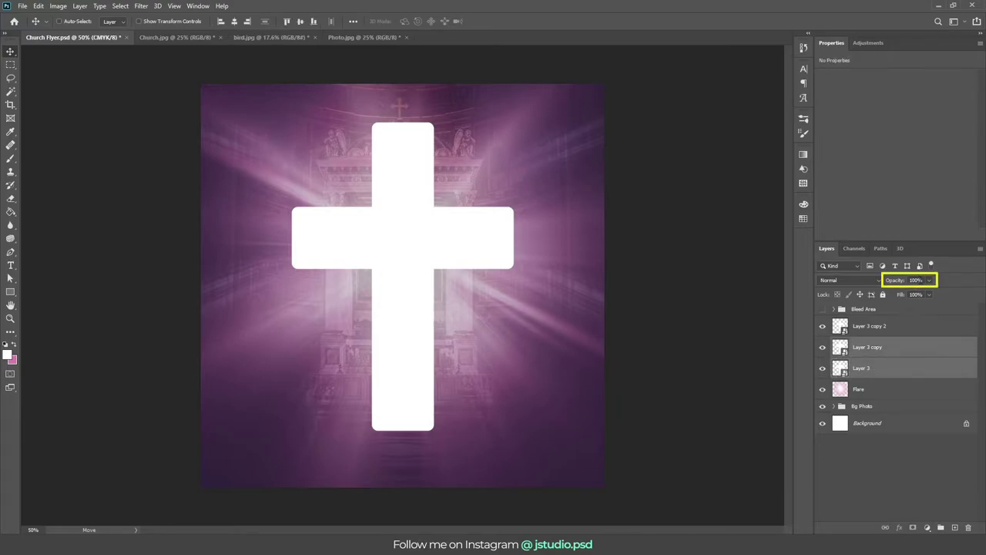
{"action": "type", "text": "50"}
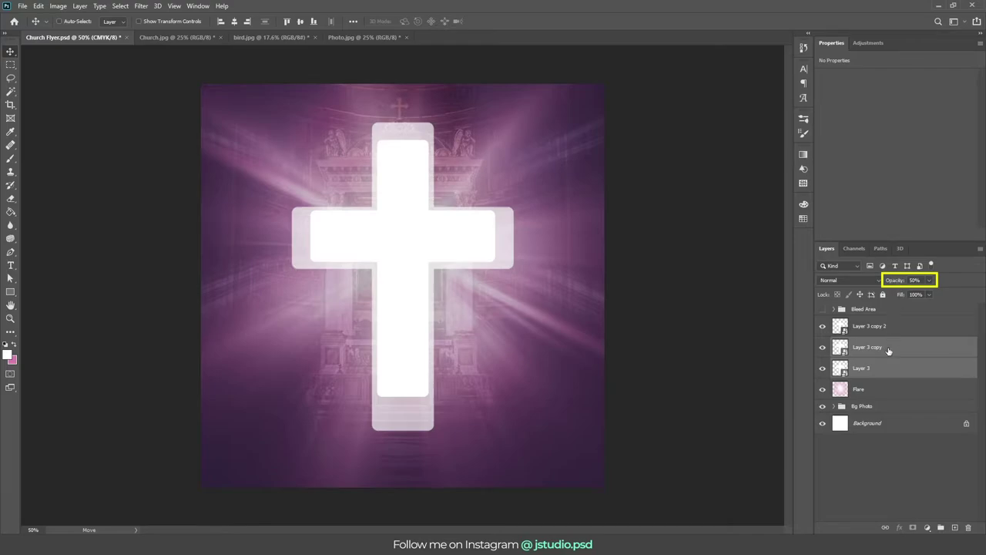
{"action": "key", "text": "Up"}
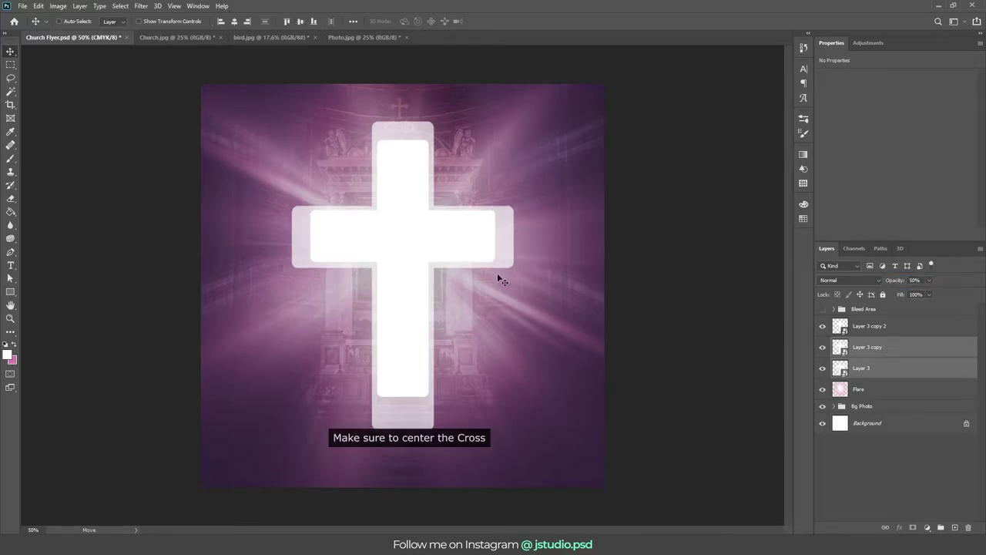
{"action": "key", "text": "Up"}
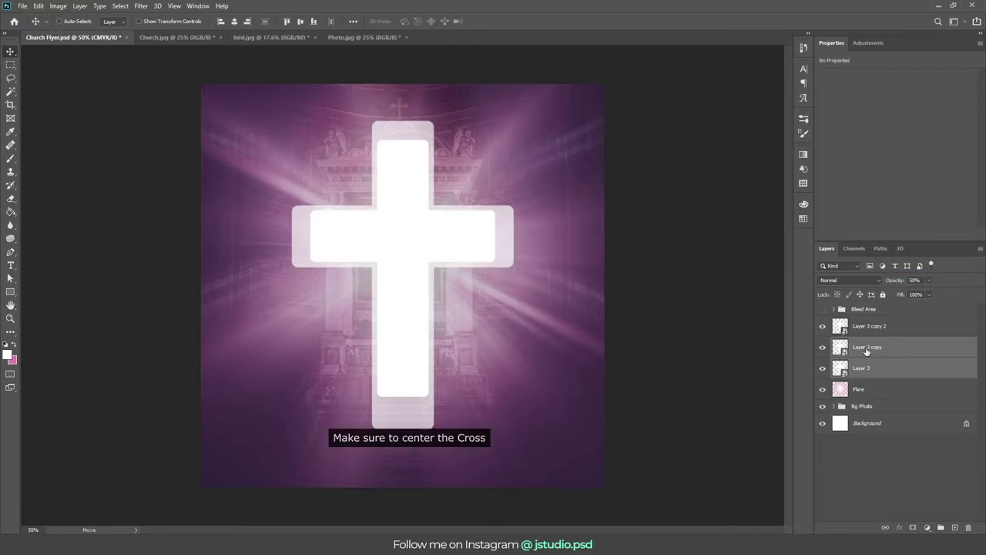
{"action": "left_click", "coordinate": [873, 369]}
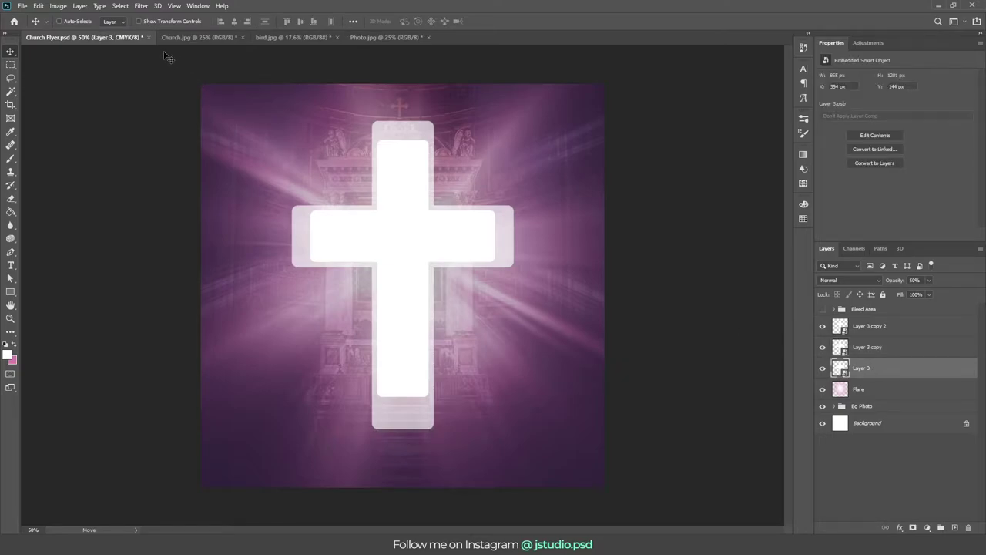
Step: Give the bottom cross a 120 px Gaussian Blur and the middle copy a zoom Radial Blur
{"action": "left_click", "coordinate": [142, 6]}
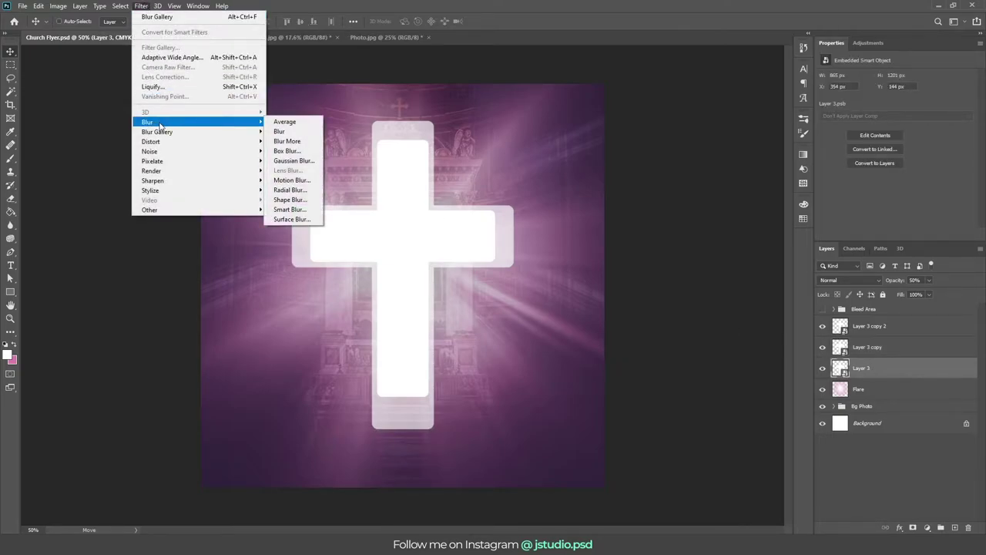
{"action": "left_click", "coordinate": [306, 159]}
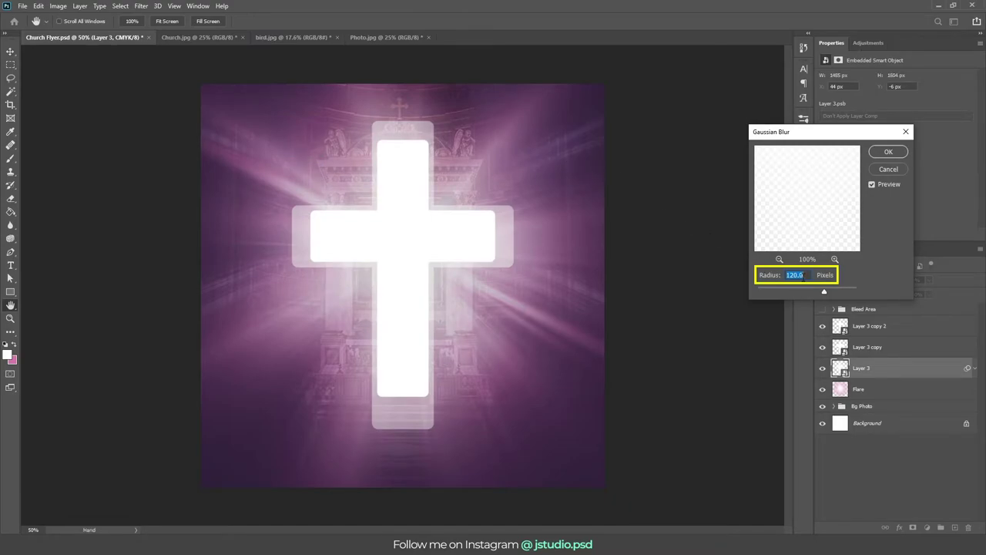
{"action": "left_click", "coordinate": [886, 152]}
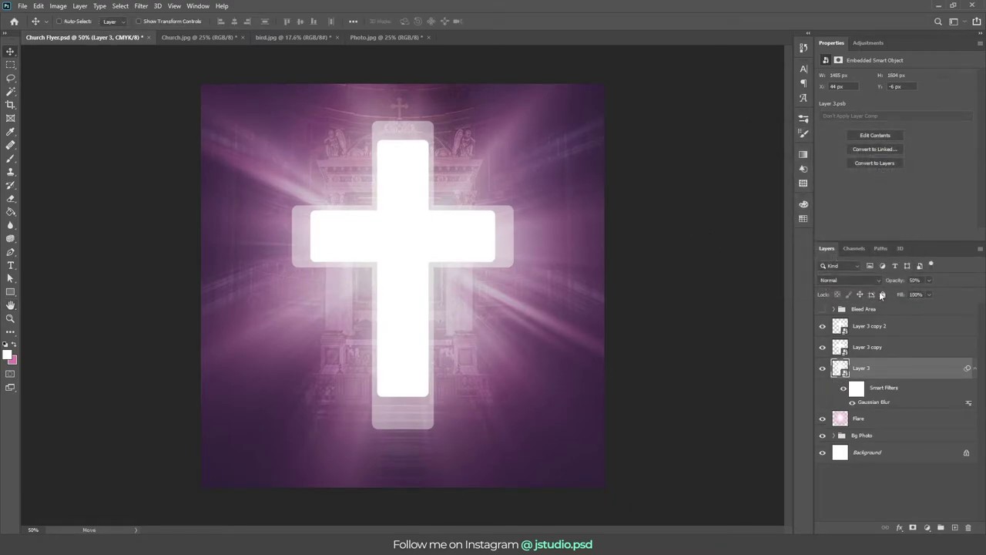
{"action": "left_click", "coordinate": [889, 350]}
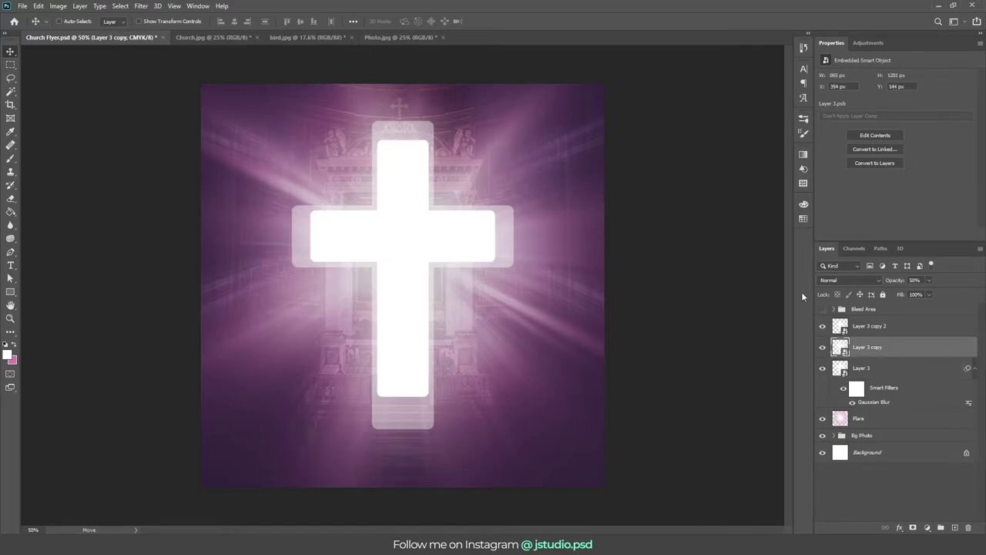
{"action": "left_click", "coordinate": [141, 5]}
{"action": "mouse_move", "coordinate": [148, 122]}
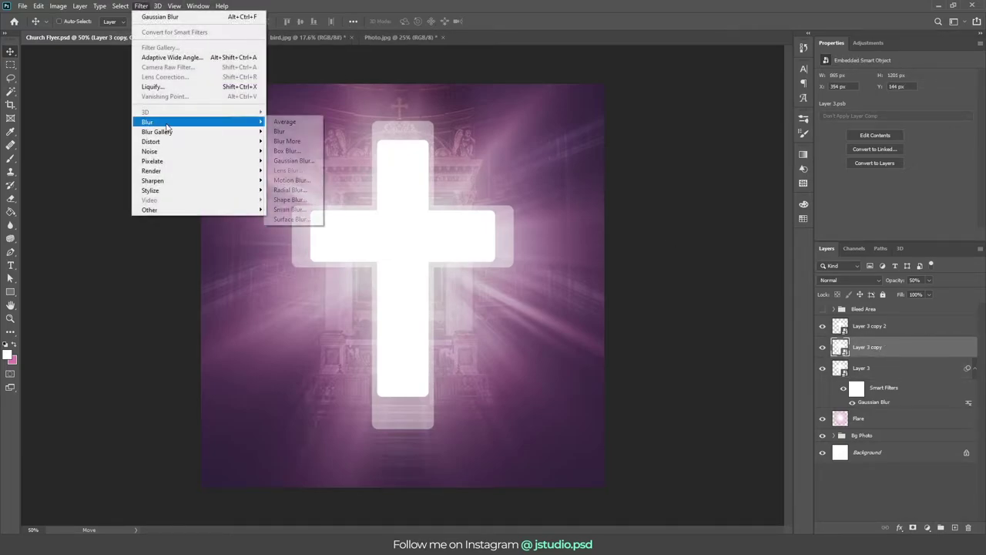
{"action": "left_click", "coordinate": [287, 190]}
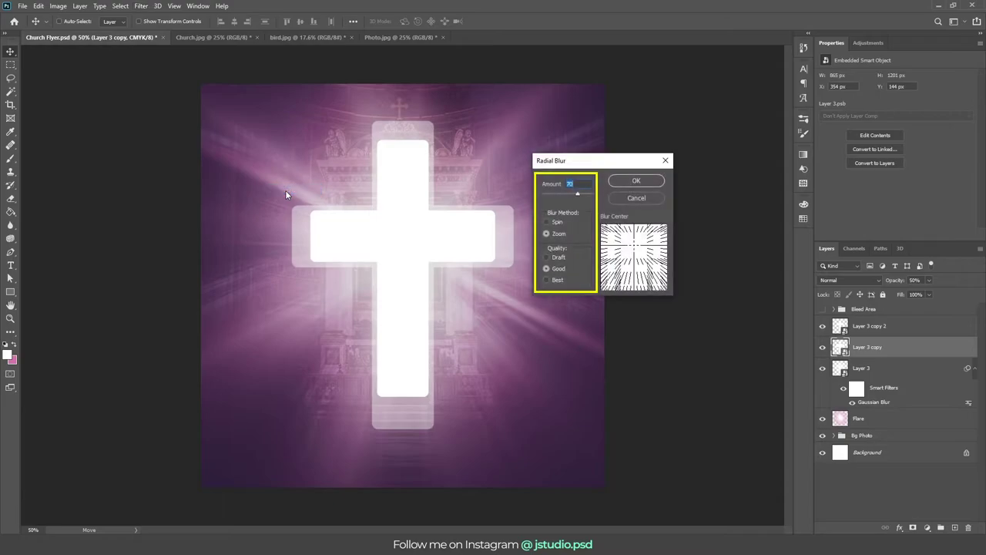
{"action": "left_click", "coordinate": [558, 236]}
{"action": "left_click", "coordinate": [636, 182]}
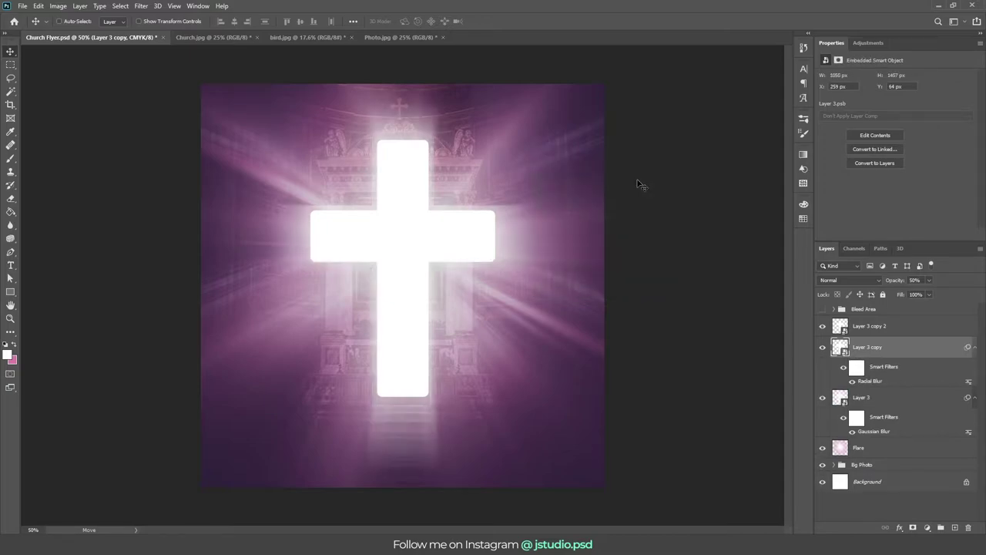
Step: Add an Outer Glow to Layer 3 copy 2 and group the three cross layers
{"action": "left_click", "coordinate": [874, 330]}
{"action": "left_click", "coordinate": [899, 527]}
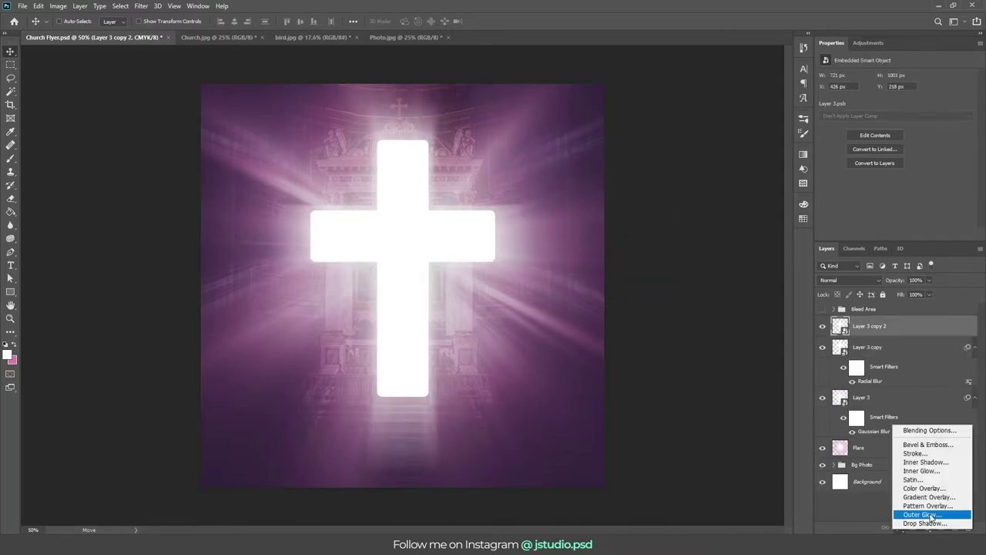
{"action": "left_click", "coordinate": [927, 518]}
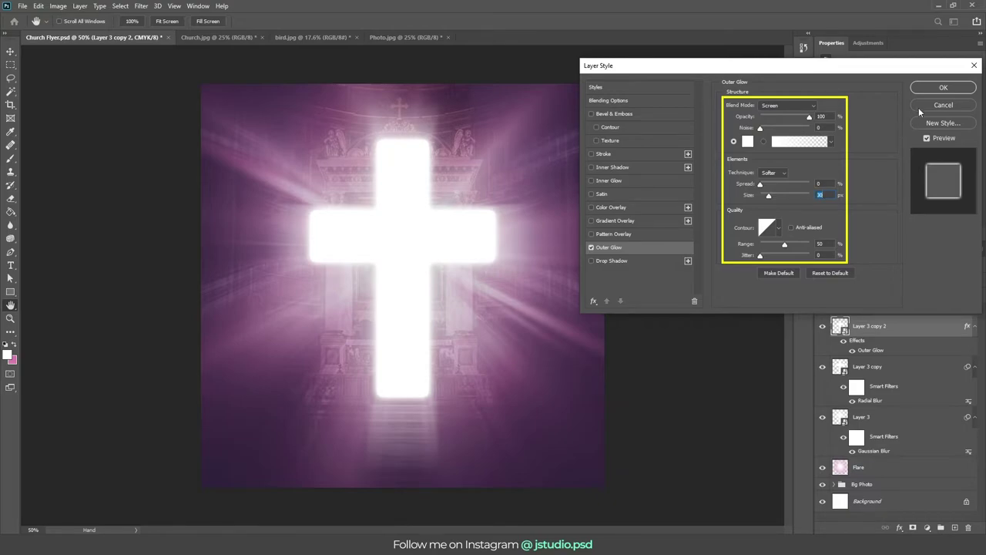
{"action": "left_click", "coordinate": [932, 88]}
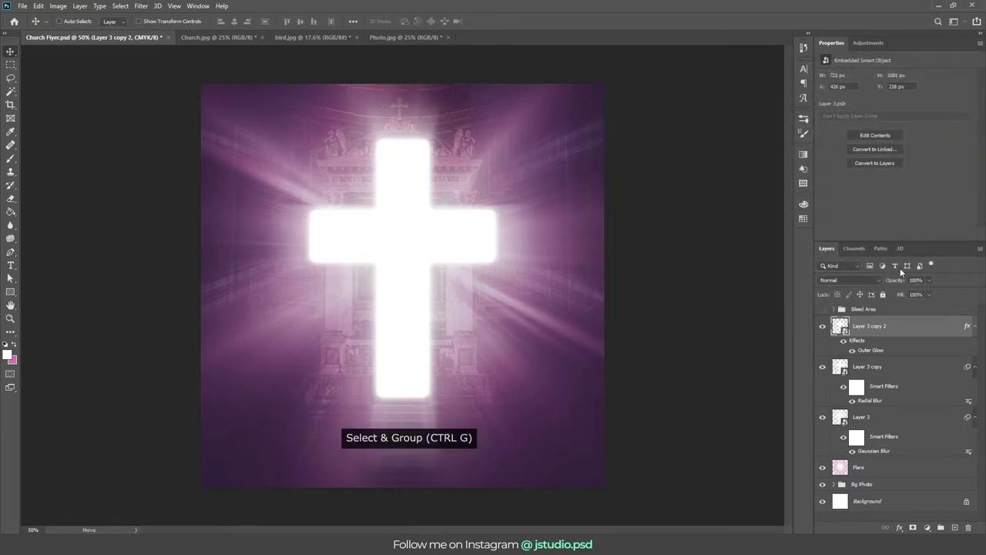
{"action": "left_click", "coordinate": [896, 426], "text": "shift"}
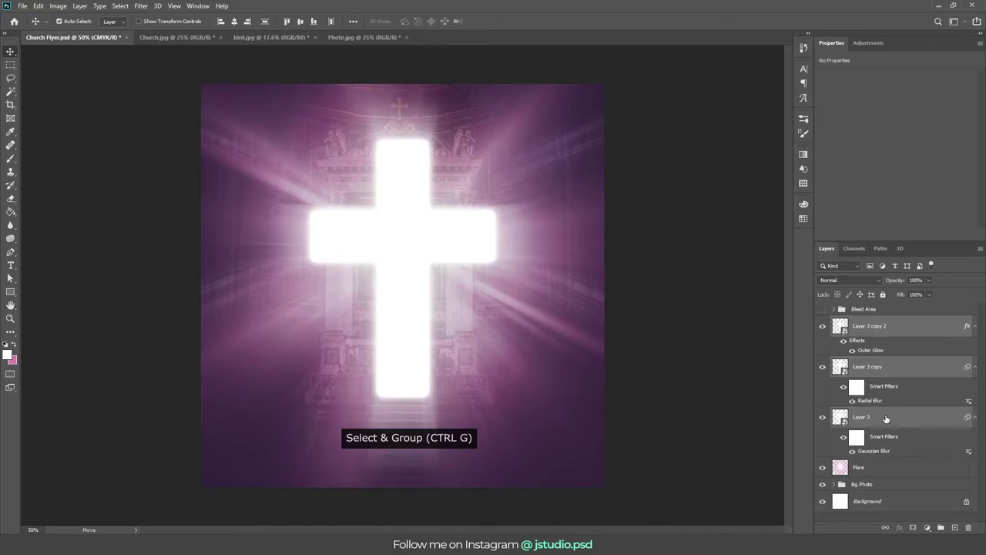
{"action": "key", "text": "ctrl+g"}
{"action": "double_click", "coordinate": [860, 322]}
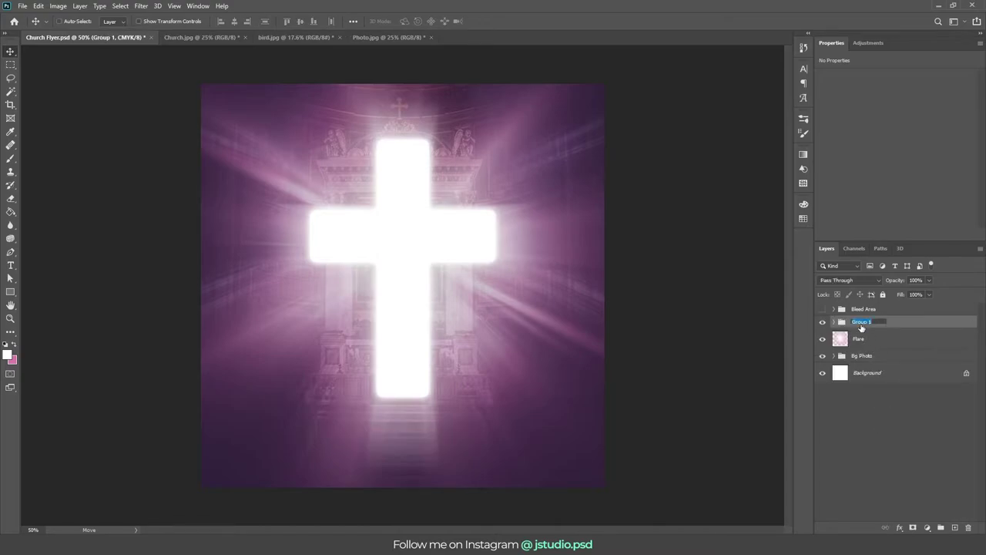
Step: Name the group Cross, raise it slightly, and check Layer 2 inside Bg Photo
{"action": "type", "text": "Cross"}
{"action": "key", "text": "Return"}
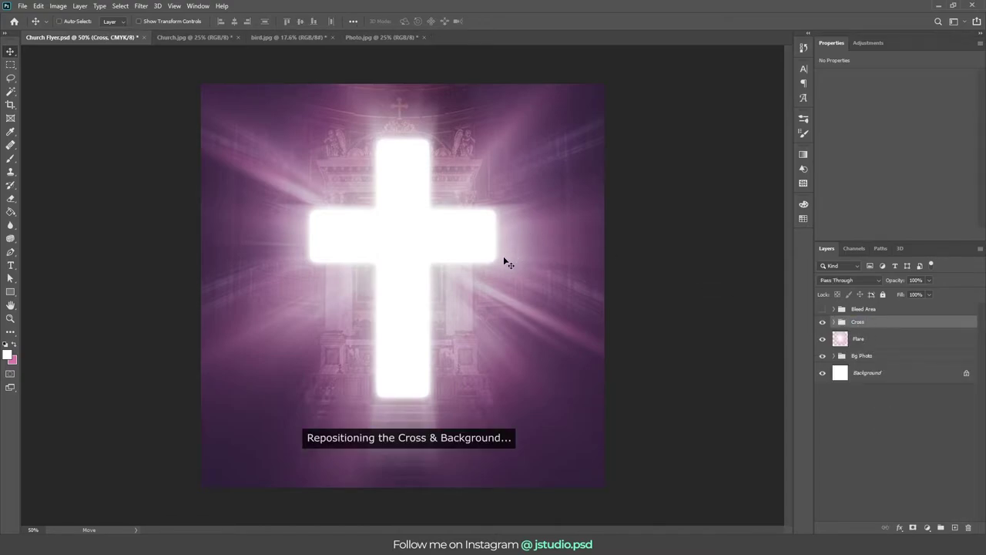
{"action": "left_click_drag", "start_coordinate": [504, 257], "coordinate": [503, 252]}
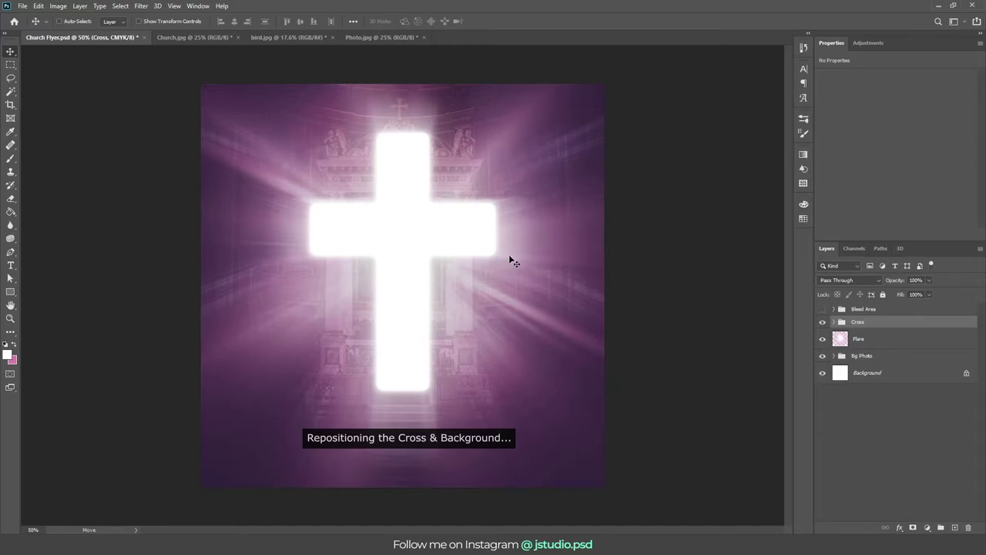
{"action": "left_click", "coordinate": [834, 356]}
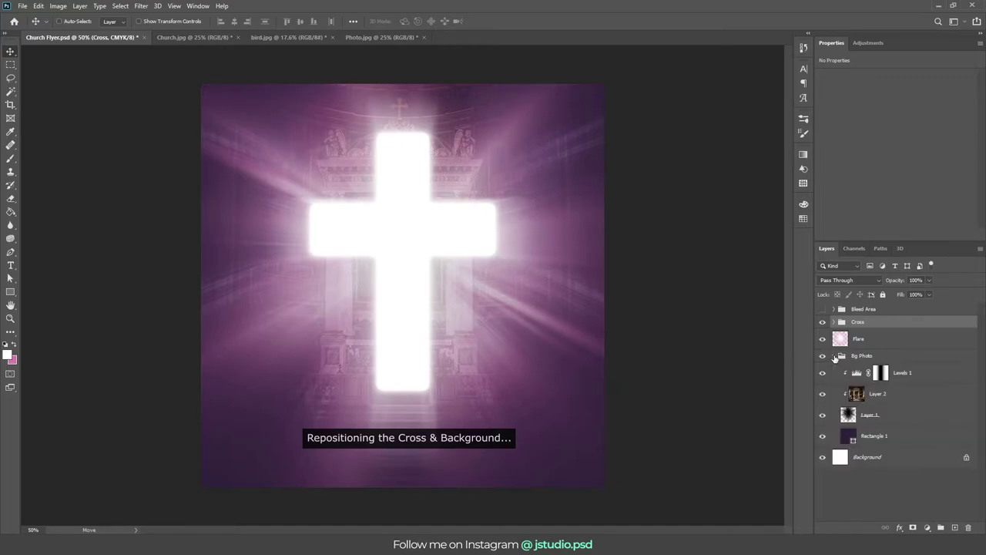
{"action": "left_click", "coordinate": [887, 394]}
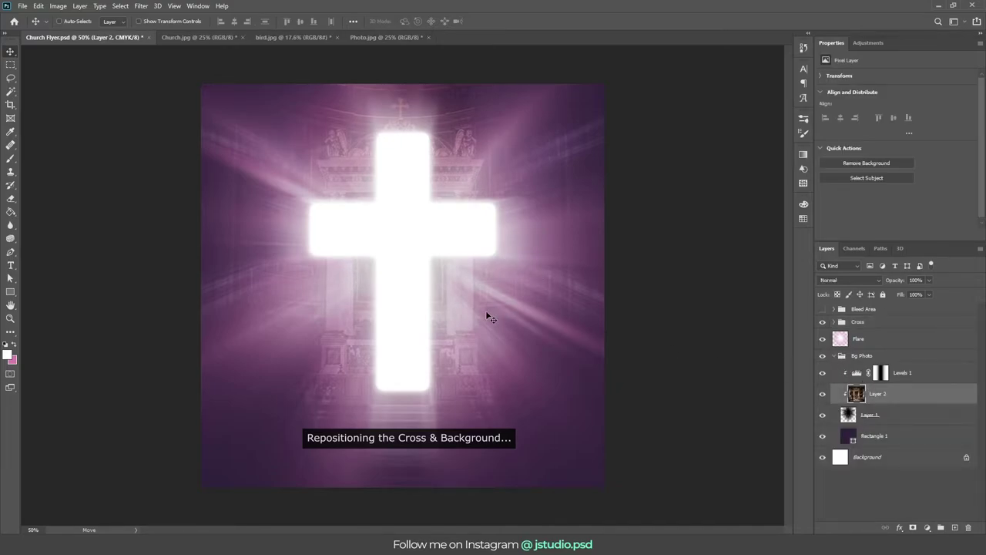
{"action": "left_click", "coordinate": [834, 356]}
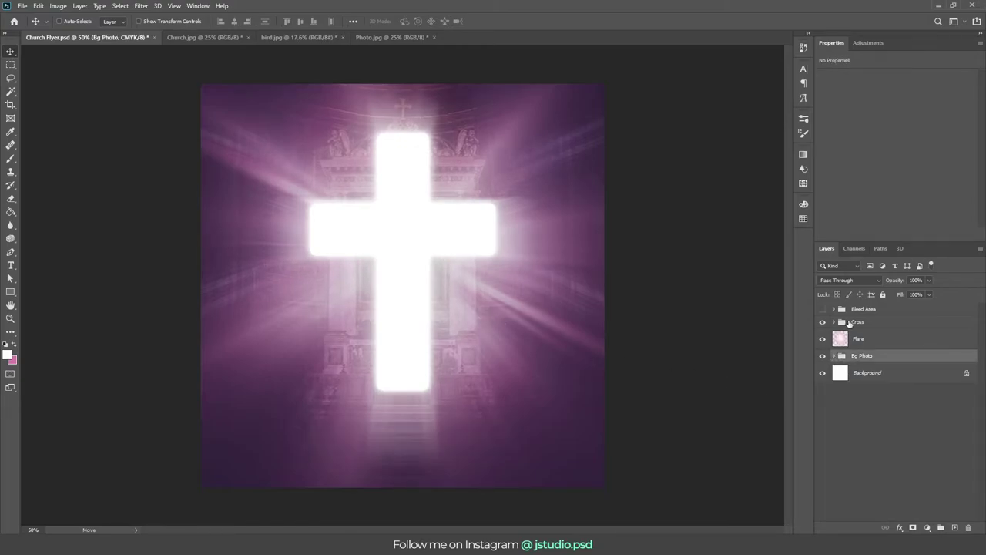
{"action": "left_click", "coordinate": [850, 322]}
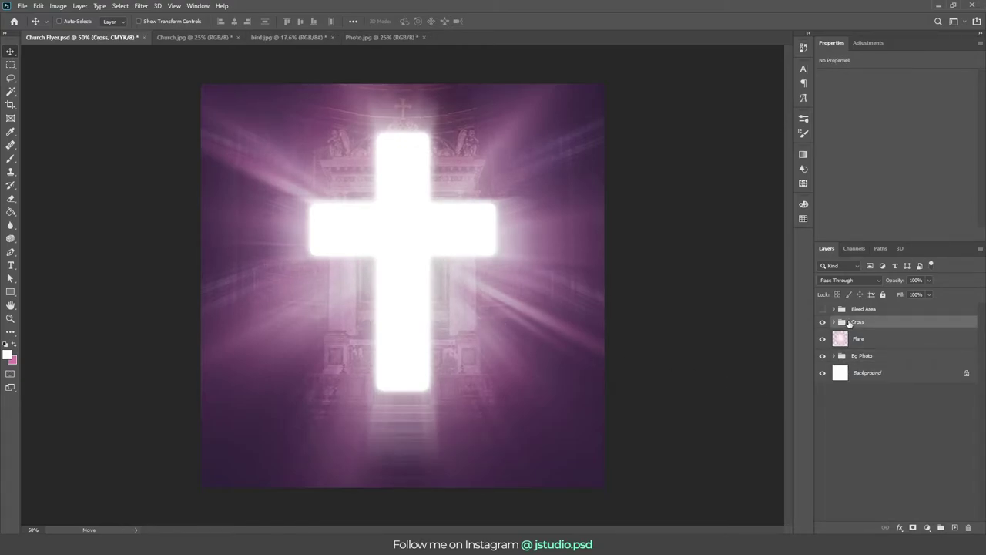
Step: Cut the dove out of bird.jpg with Select Subject and a layer mask
{"action": "left_click", "coordinate": [287, 37]}
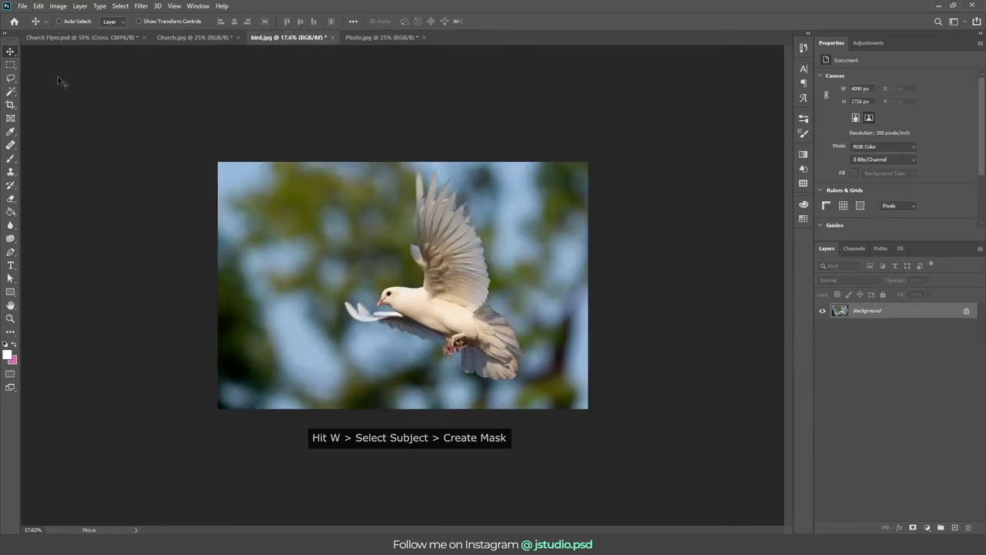
{"action": "key", "text": "w"}
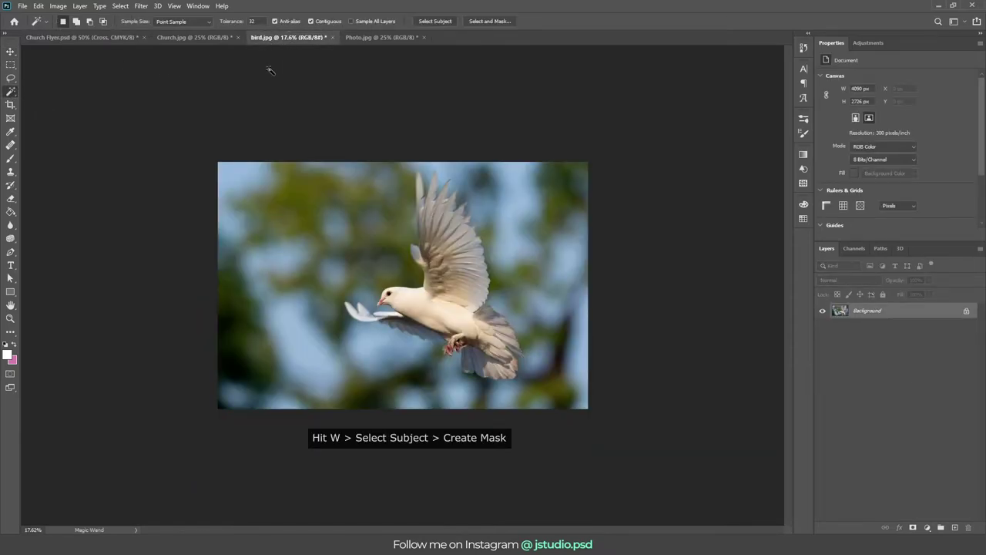
{"action": "left_click", "coordinate": [442, 22]}
{"action": "left_click", "coordinate": [912, 527]}
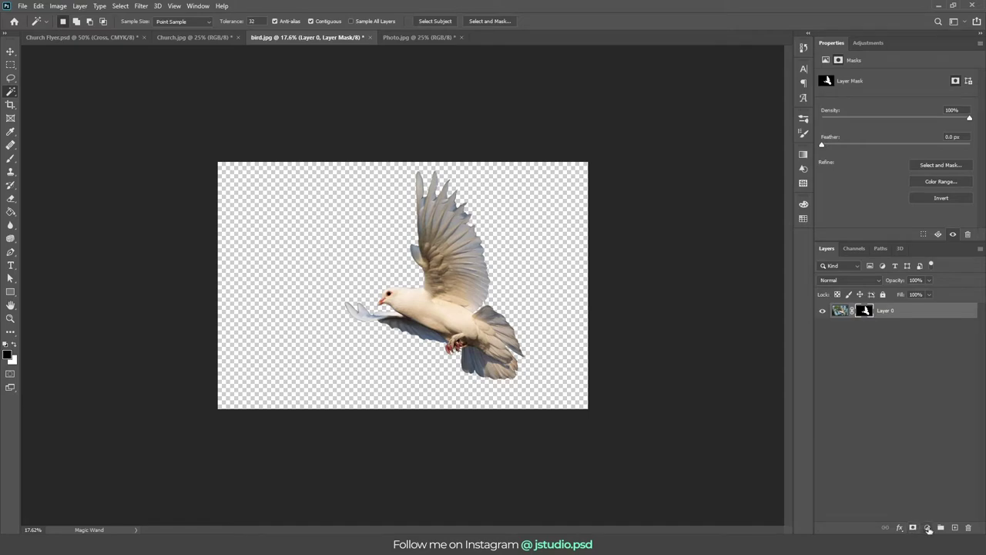
Step: Add a Hue/Saturation adjustment with Saturation -100 so the dove turns grey-white
{"action": "left_click", "coordinate": [928, 527]}
{"action": "left_click", "coordinate": [935, 429]}
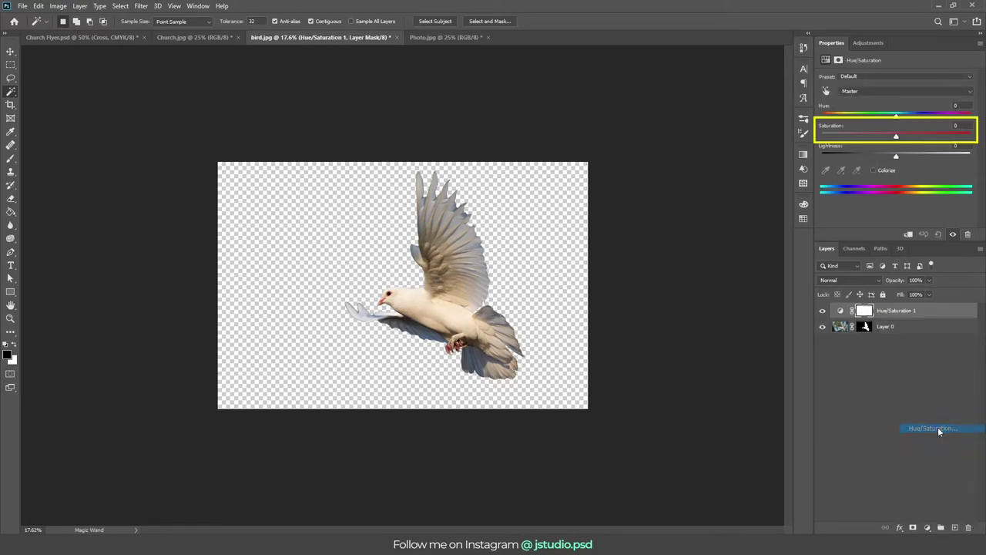
{"action": "left_click_drag", "start_coordinate": [896, 136], "coordinate": [819, 136]}
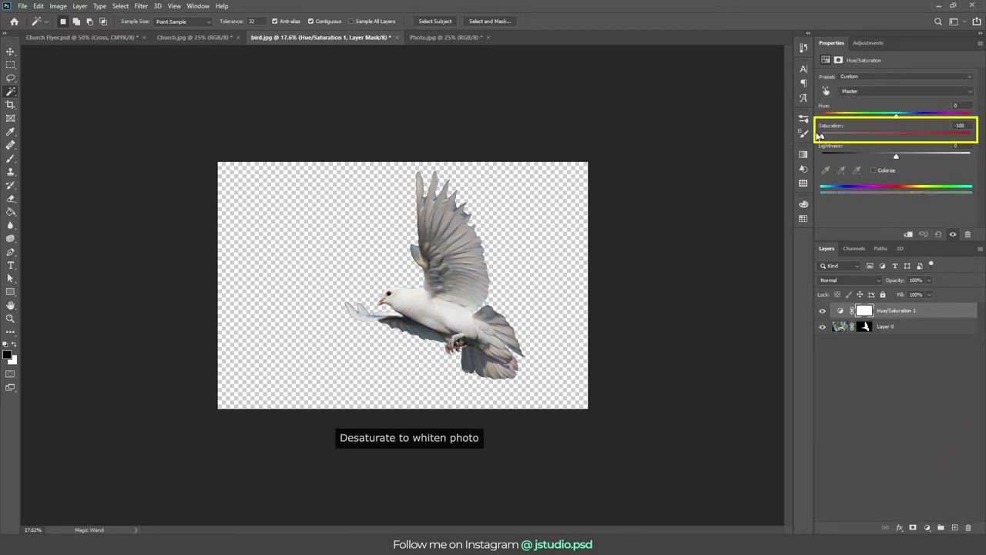
{"action": "left_click_drag", "start_coordinate": [405, 304], "coordinate": [469, 299]}
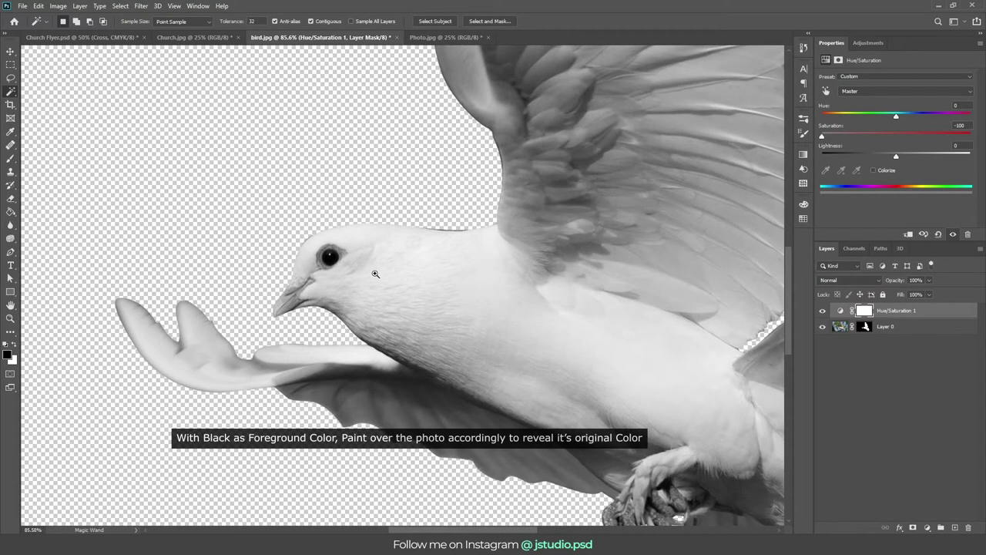
Step: Paint black on the Hue/Saturation mask with a ~152 px brush to restore the eye and beak colour
{"action": "key", "text": "b"}
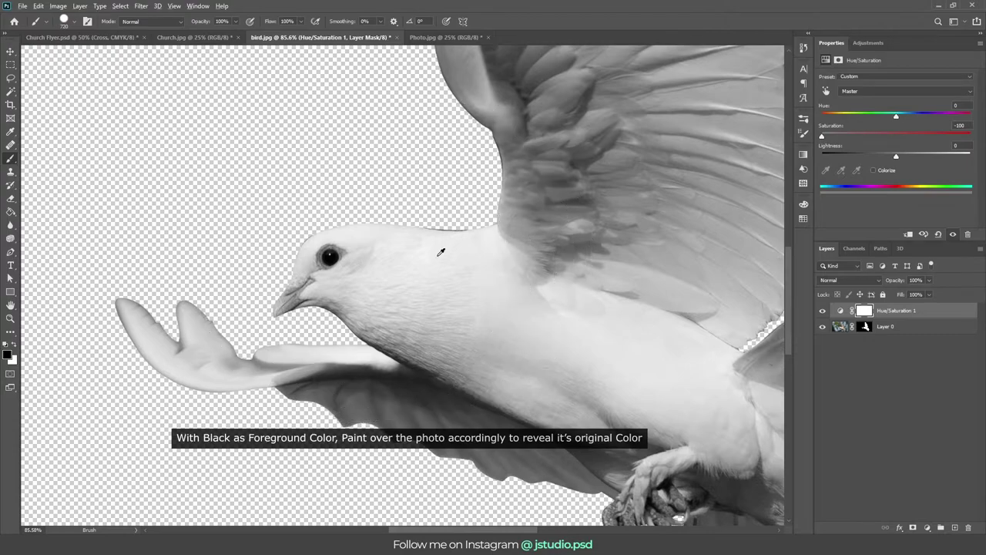
{"action": "mouse_move", "coordinate": [437, 255]}
{"action": "left_mouse_down"}
{"action": "mouse_move", "coordinate": [292, 264]}
{"action": "mouse_move", "coordinate": [333, 254]}
{"action": "mouse_move", "coordinate": [327, 262]}
{"action": "left_mouse_up"}
{"action": "mouse_move", "coordinate": [291, 293]}
{"action": "left_mouse_down"}
{"action": "mouse_move", "coordinate": [303, 301]}
{"action": "mouse_move", "coordinate": [312, 286]}
{"action": "left_mouse_up"}
{"action": "key", "text": "x"}
Step: Restore the red colour of the dove's claws on the mask, then zoom out to the whole dove
{"action": "left_click_drag", "start_coordinate": [498, 418], "coordinate": [310, 262]}
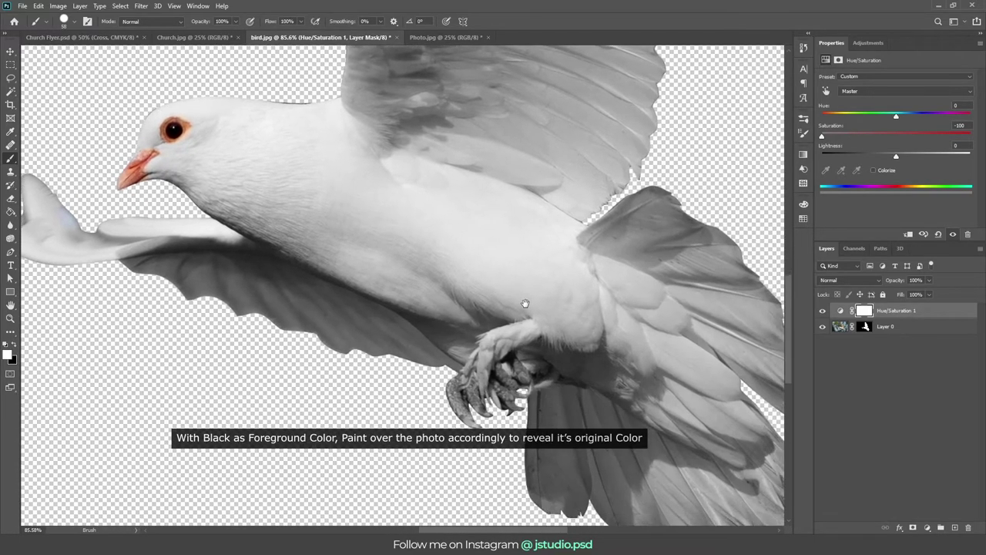
{"action": "key", "text": "x"}
{"action": "mouse_move", "coordinate": [426, 358]}
{"action": "left_mouse_down"}
{"action": "mouse_move", "coordinate": [447, 392]}
{"action": "mouse_move", "coordinate": [485, 343]}
{"action": "mouse_move", "coordinate": [481, 364]}
{"action": "mouse_move", "coordinate": [507, 397]}
{"action": "mouse_move", "coordinate": [514, 348]}
{"action": "mouse_move", "coordinate": [489, 314]}
{"action": "left_mouse_up"}
{"action": "scroll", "coordinate": [493, 340], "scroll_direction": "up", "scroll_amount": 5}
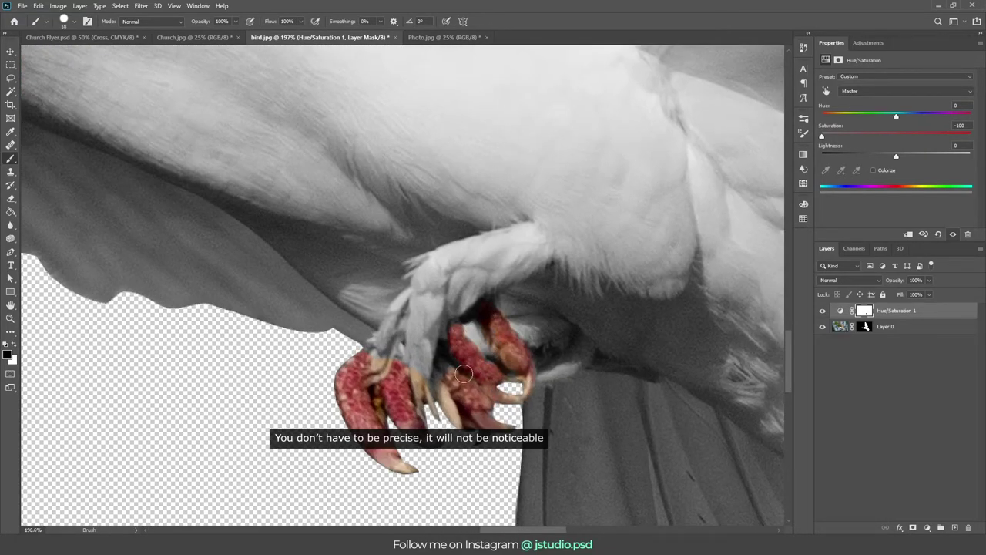
{"action": "key", "text": "x"}
{"action": "key", "text": "x"}
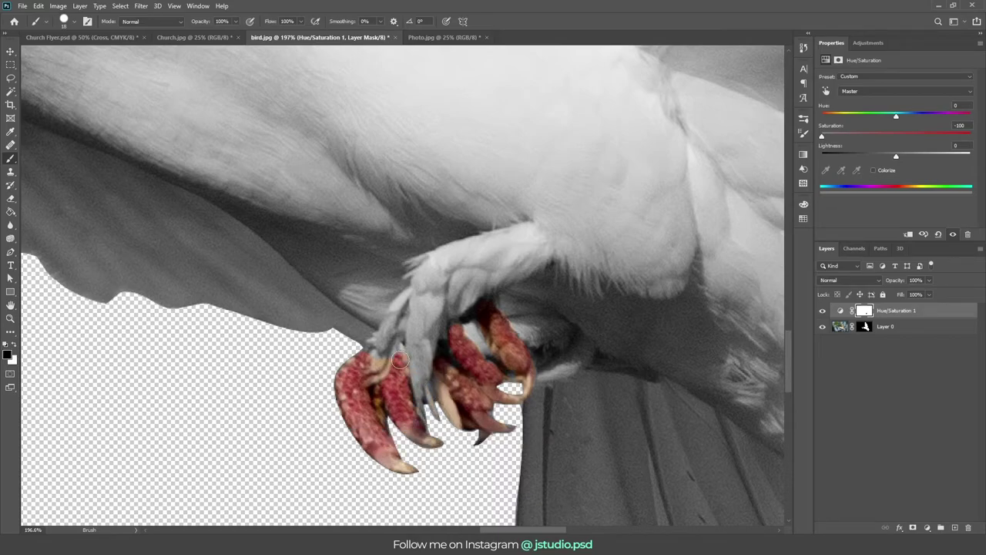
{"action": "left_click_drag", "start_coordinate": [401, 366], "coordinate": [515, 408]}
{"action": "key", "text": "ctrl+0"}
{"action": "key", "text": "ctrl+0"}
Step: Add an Exposure adjustment with Exposure +0.5 and Gamma 1.5 to brighten the dove
{"action": "key", "text": "v"}
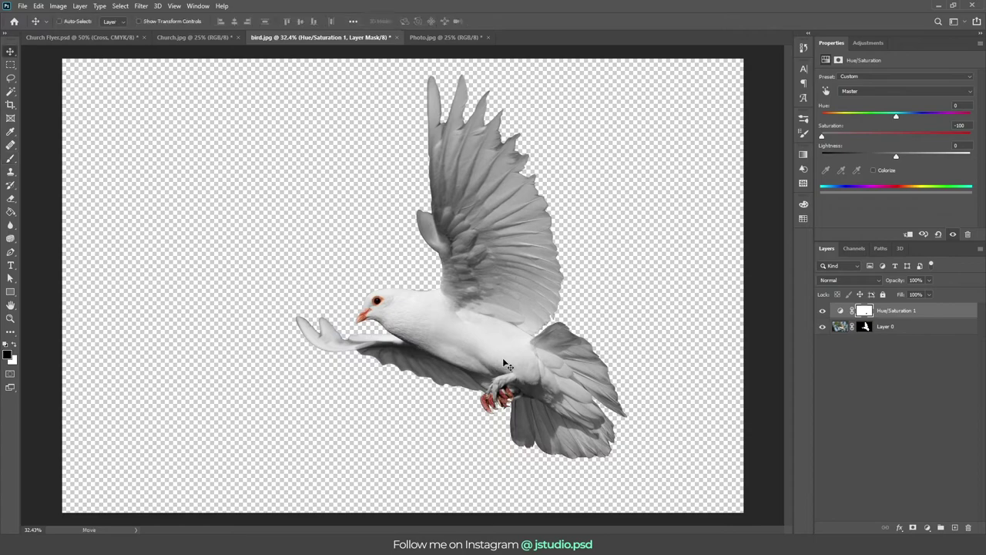
{"action": "left_click", "coordinate": [927, 527]}
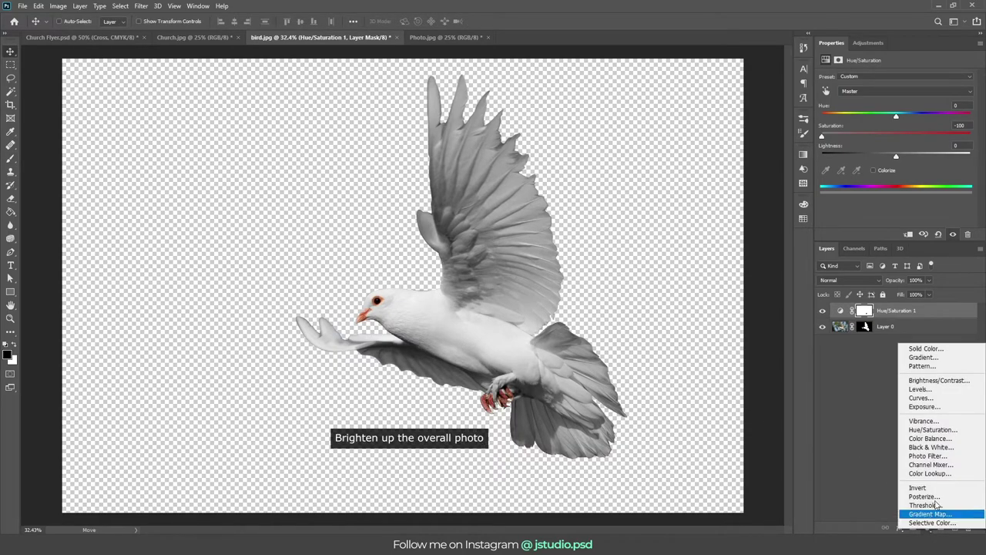
{"action": "left_click", "coordinate": [930, 408]}
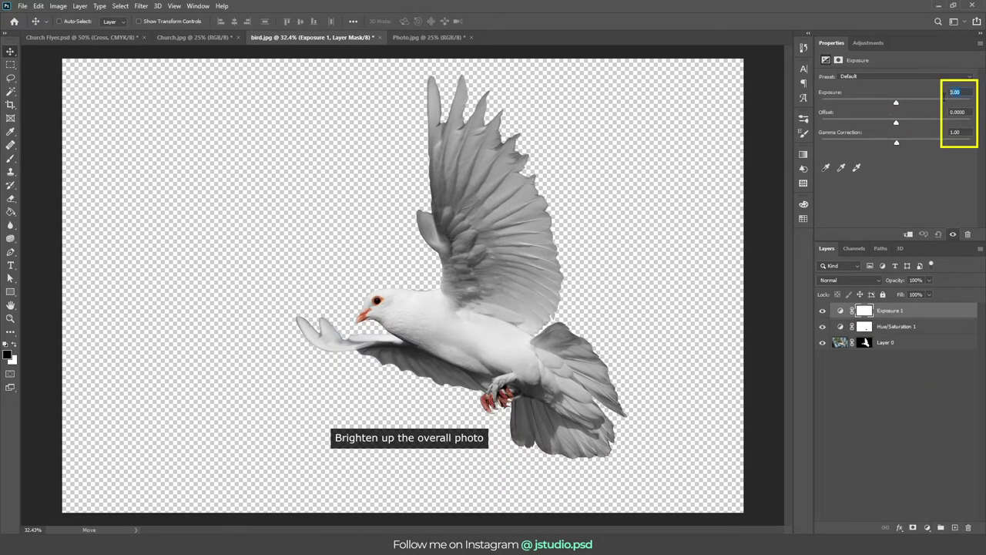
{"action": "type", "text": "0.5"}
{"action": "key", "text": "Tab"}
{"action": "key", "text": "Tab"}
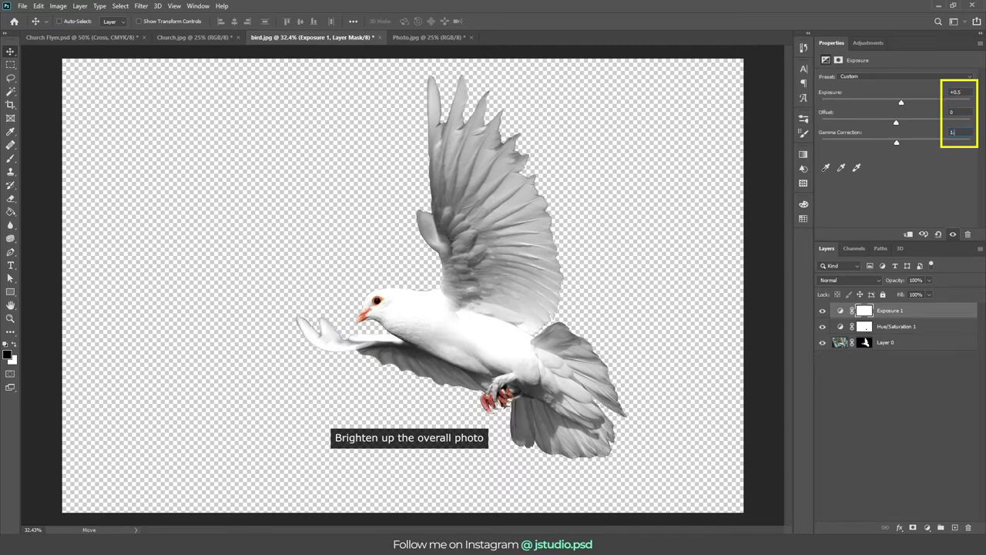
{"action": "type", "text": ".5"}
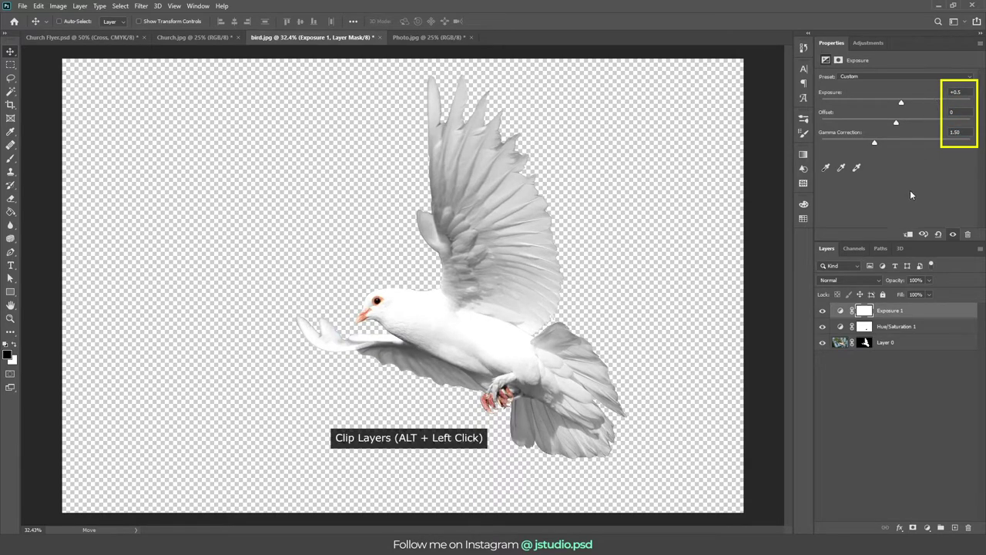
Step: Clip the adjustments to the dove and merge all three layers into a smart object named Bird
{"action": "left_click", "coordinate": [903, 317], "text": "alt"}
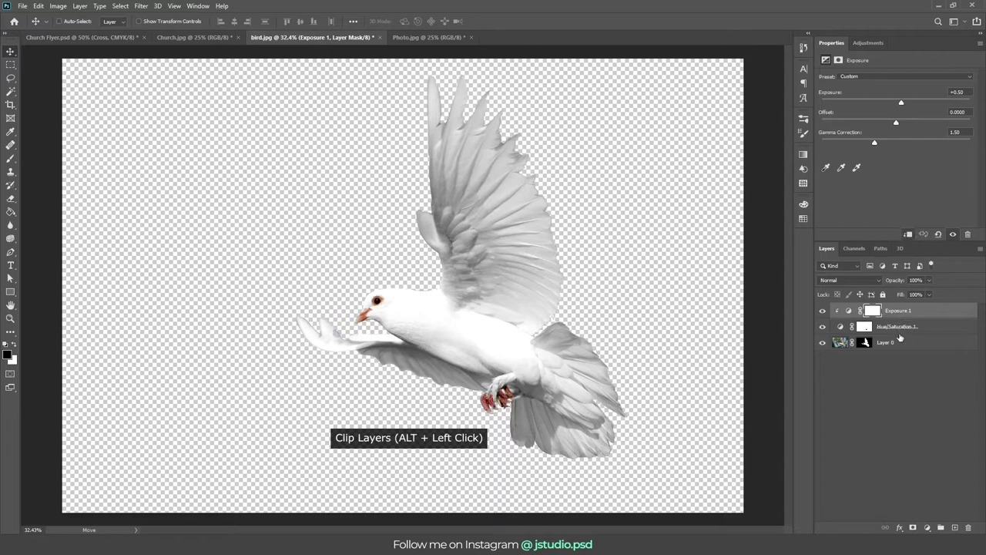
{"action": "left_click", "coordinate": [902, 332], "text": "alt"}
{"action": "left_click", "coordinate": [903, 345], "text": "shift"}
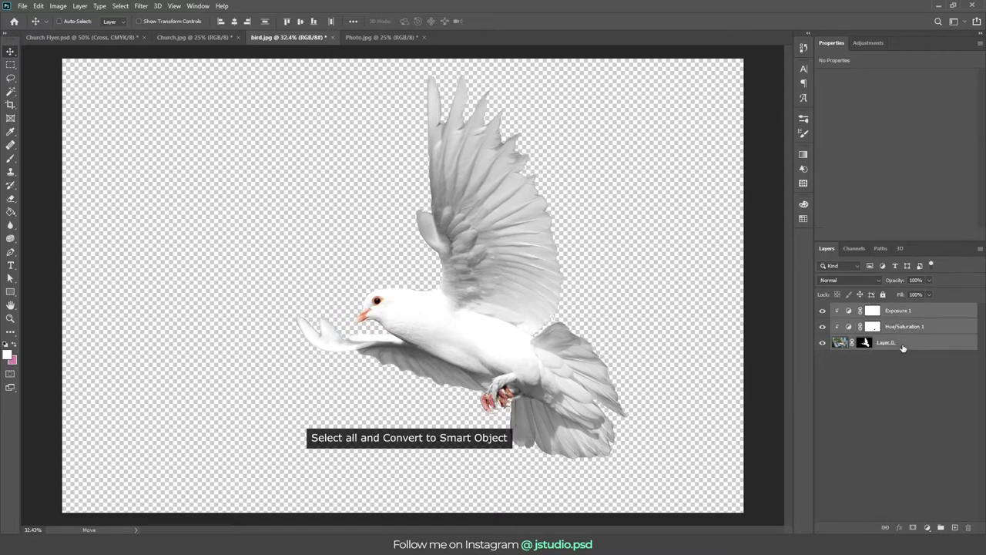
{"action": "right_click", "coordinate": [903, 347]}
{"action": "left_click", "coordinate": [842, 244]}
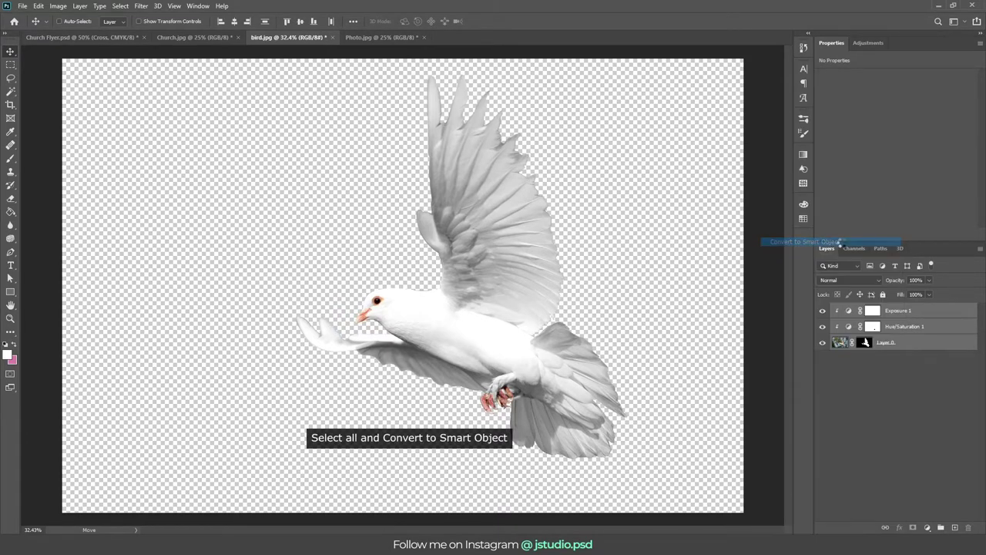
{"action": "double_click", "coordinate": [865, 311]}
{"action": "type", "text": "B"}
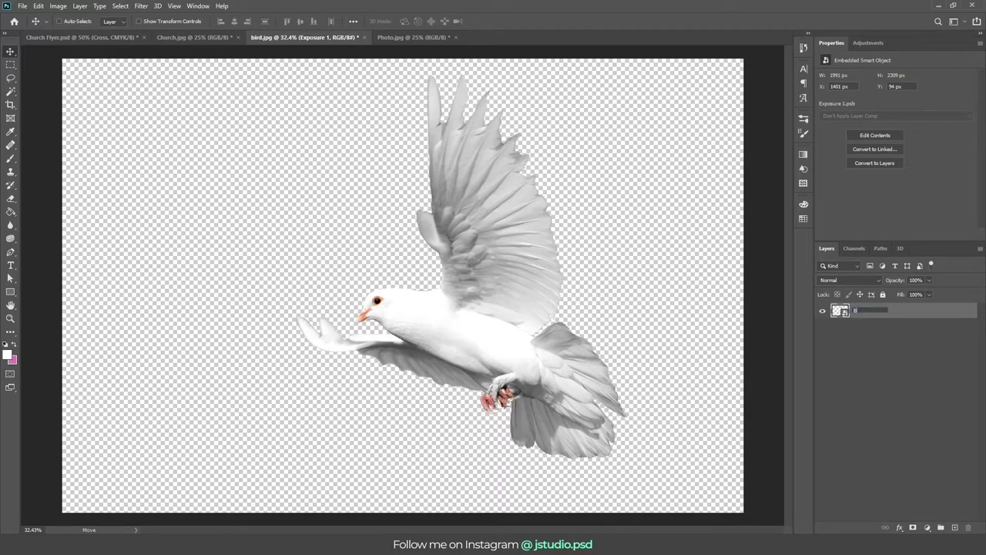
{"action": "type", "text": "ird"}
{"action": "key", "text": "Return"}
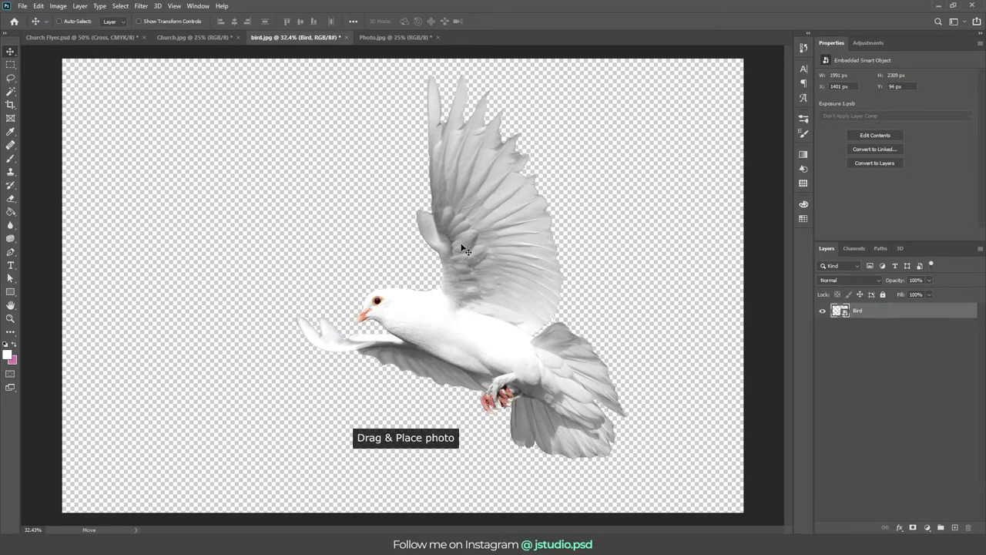
Step: Bring the dove into the Church Flyer, scale it to about 25% and move it down-left of the cross
{"action": "mouse_move", "coordinate": [465, 248]}
{"action": "left_mouse_down"}
{"action": "mouse_move", "coordinate": [103, 41]}
{"action": "mouse_move", "coordinate": [396, 230]}
{"action": "left_mouse_up"}
{"action": "key", "text": "ctrl+t"}
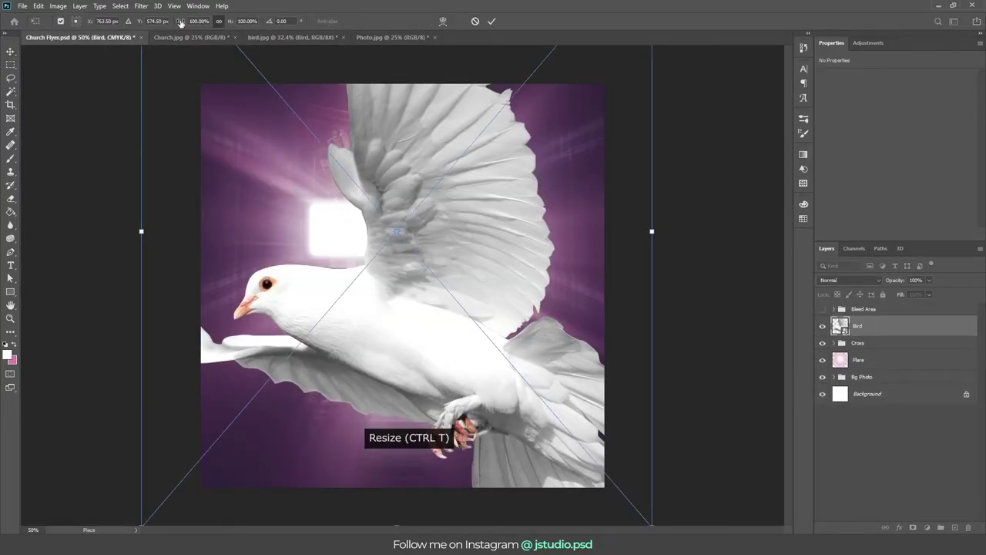
{"action": "left_click_drag", "start_coordinate": [180, 21], "coordinate": [141, 23]}
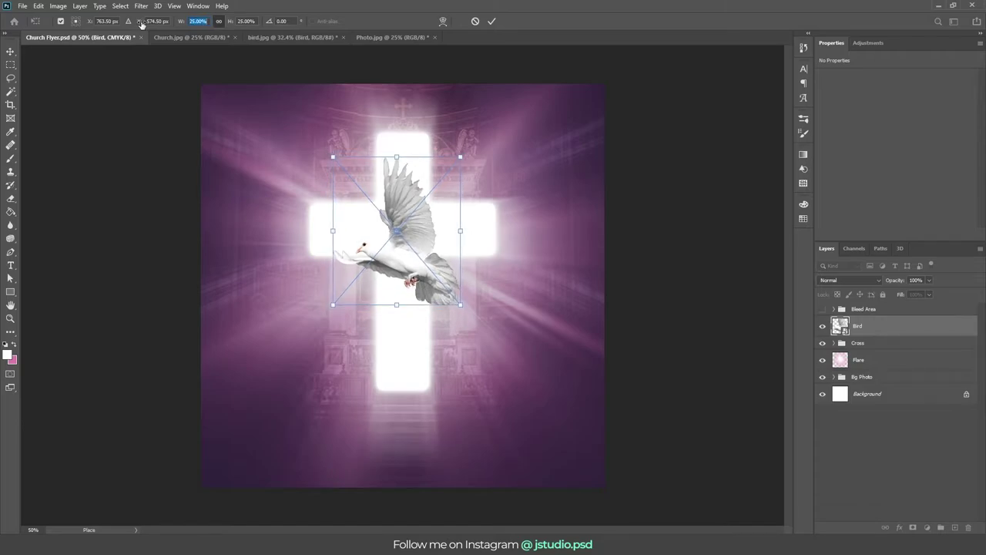
{"action": "key", "text": "Return"}
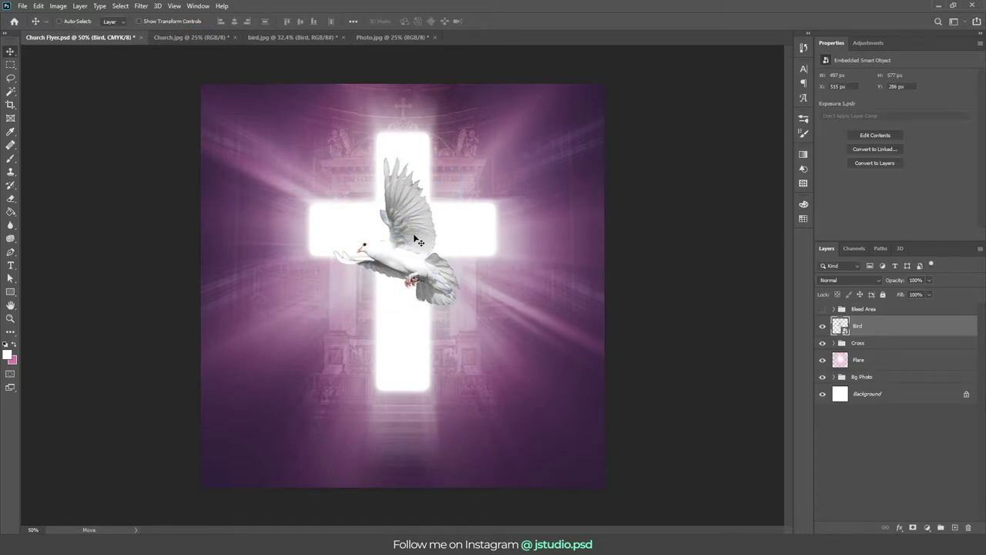
{"action": "mouse_move", "coordinate": [412, 241]}
{"action": "left_mouse_down"}
{"action": "mouse_move", "coordinate": [369, 271]}
{"action": "mouse_move", "coordinate": [330, 266]}
{"action": "left_mouse_up"}
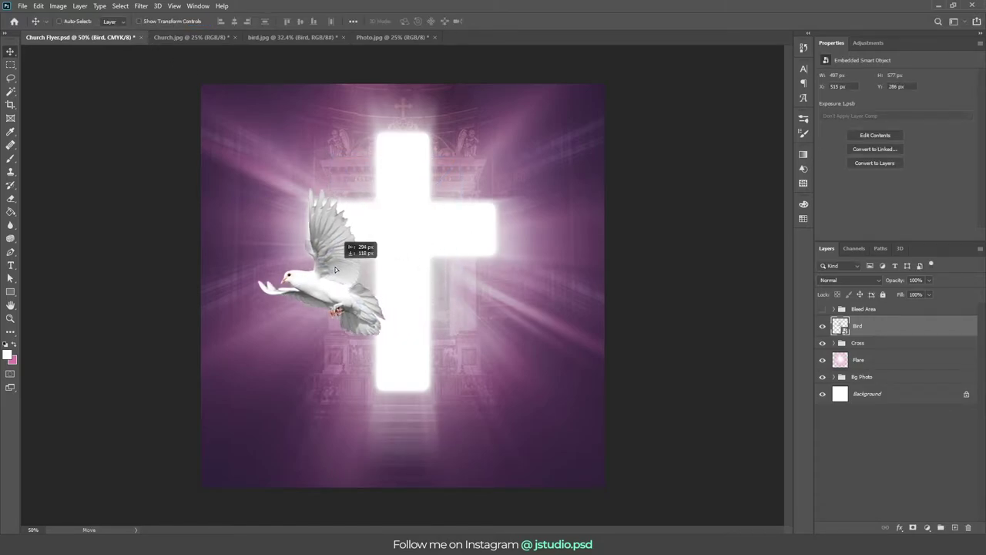
Step: Shrink the dove further to about 20% and place it beside the cross's left arm
{"action": "key", "text": "ctrl+t"}
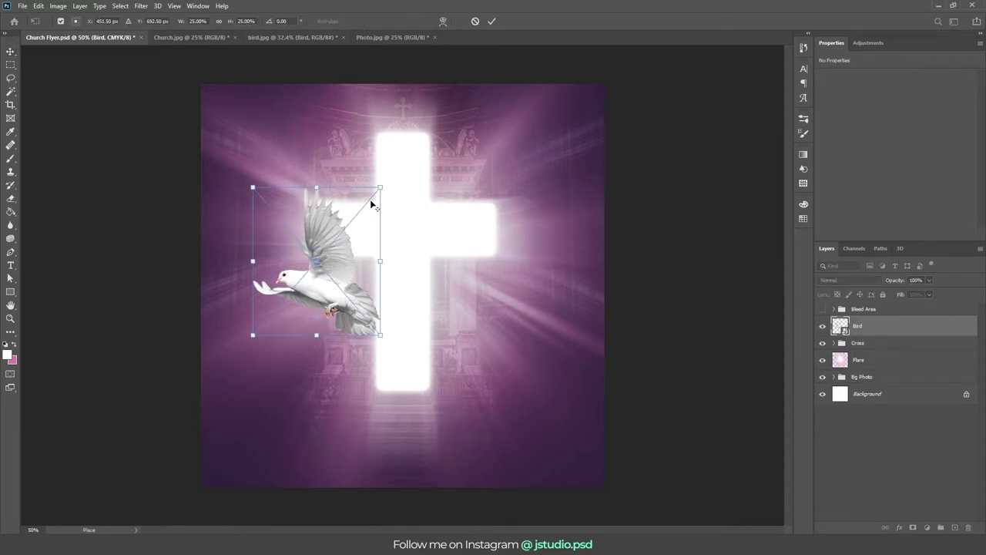
{"action": "left_click_drag", "start_coordinate": [379, 186], "coordinate": [366, 200]}
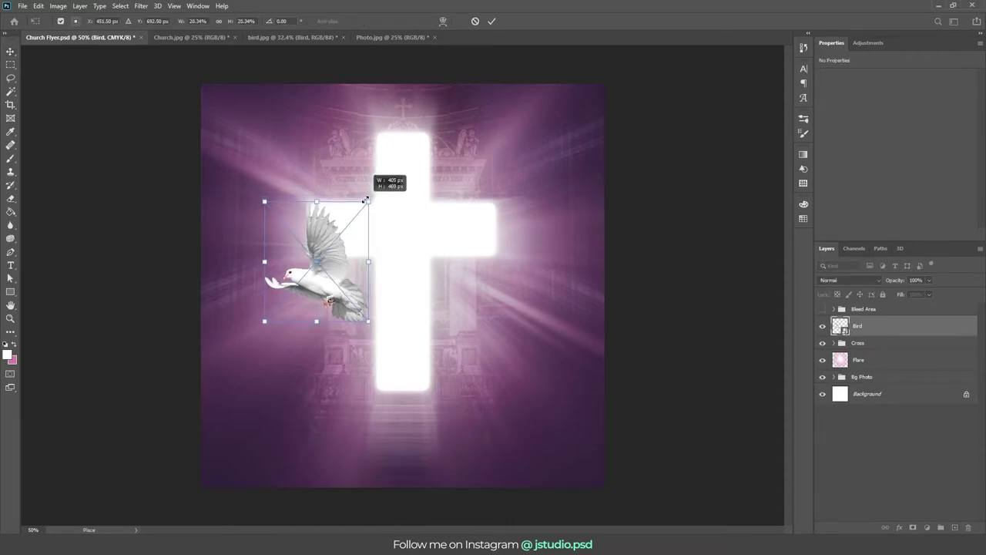
{"action": "key", "text": "Return"}
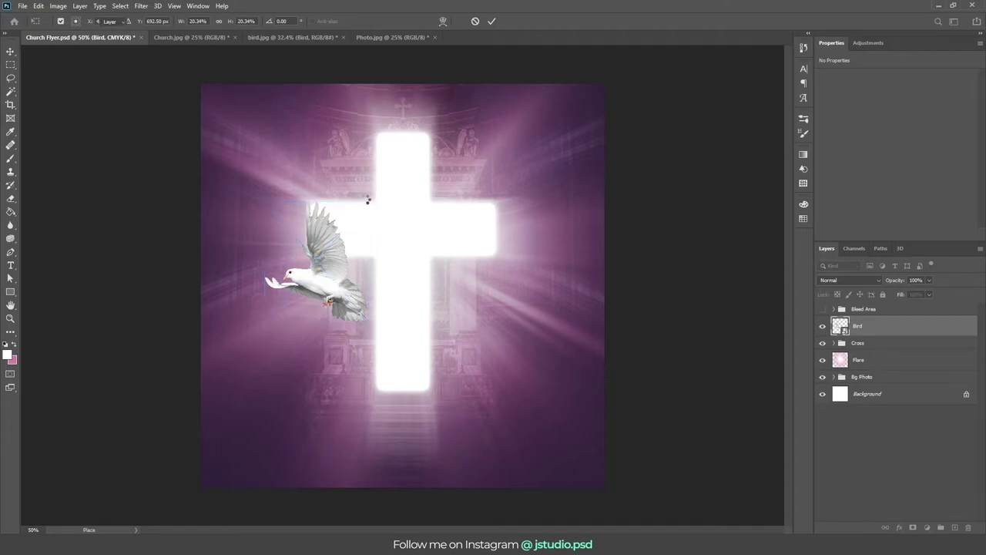
{"action": "left_click_drag", "start_coordinate": [336, 266], "coordinate": [323, 272]}
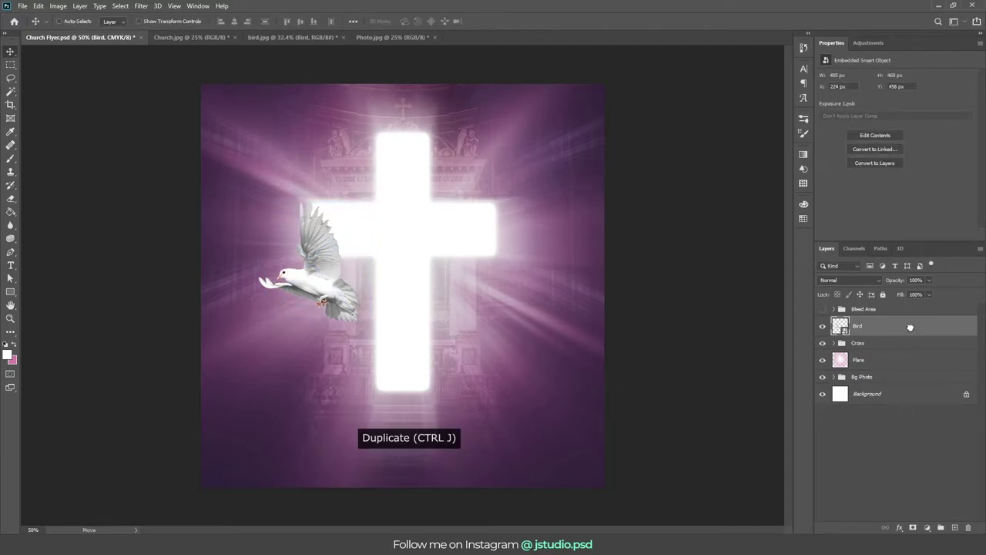
Step: Duplicate the dove and set a smaller, tilted copy at the cross's upper right
{"action": "left_click_drag", "start_coordinate": [909, 329], "coordinate": [955, 527]}
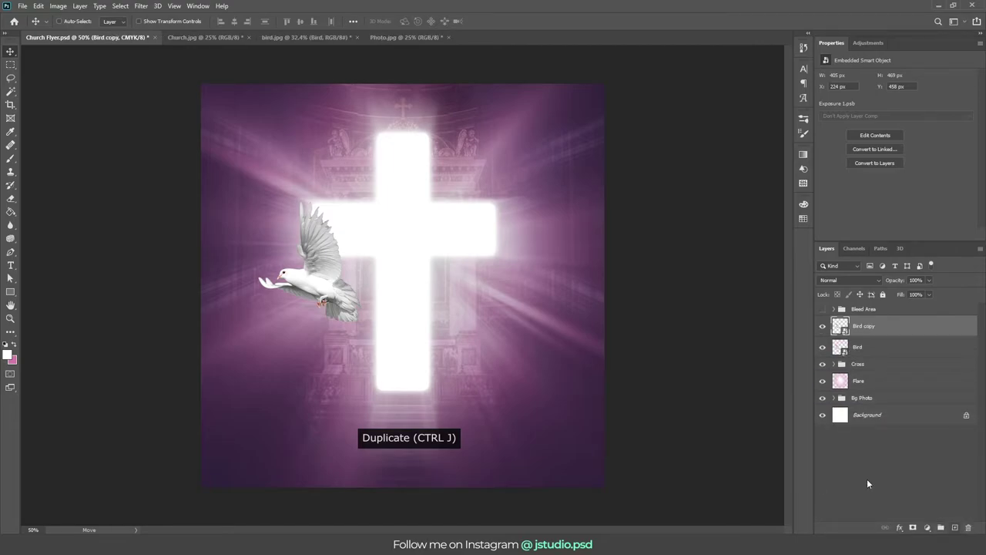
{"action": "left_click_drag", "start_coordinate": [332, 279], "coordinate": [478, 222]}
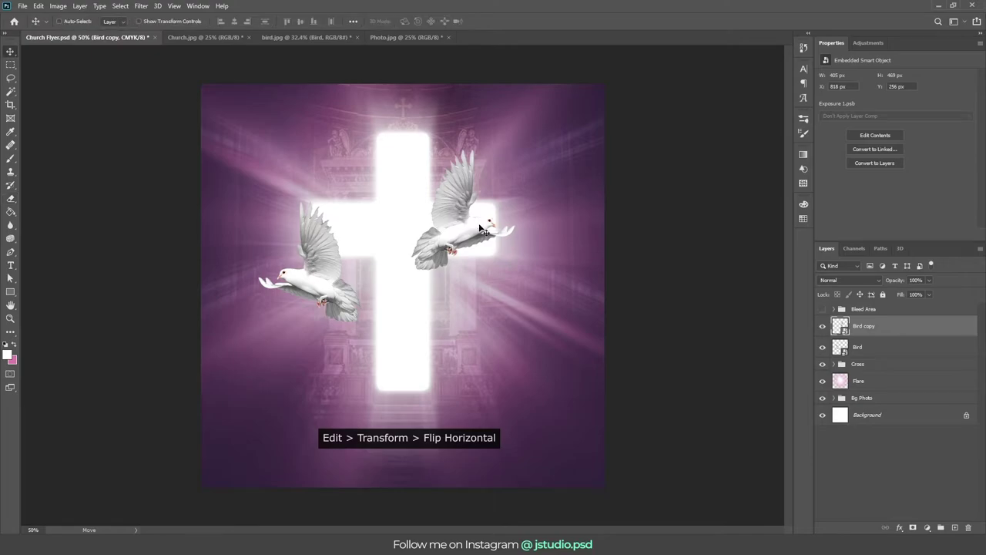
{"action": "key", "text": "ctrl+t"}
{"action": "left_click_drag", "start_coordinate": [516, 148], "coordinate": [574, 166]}
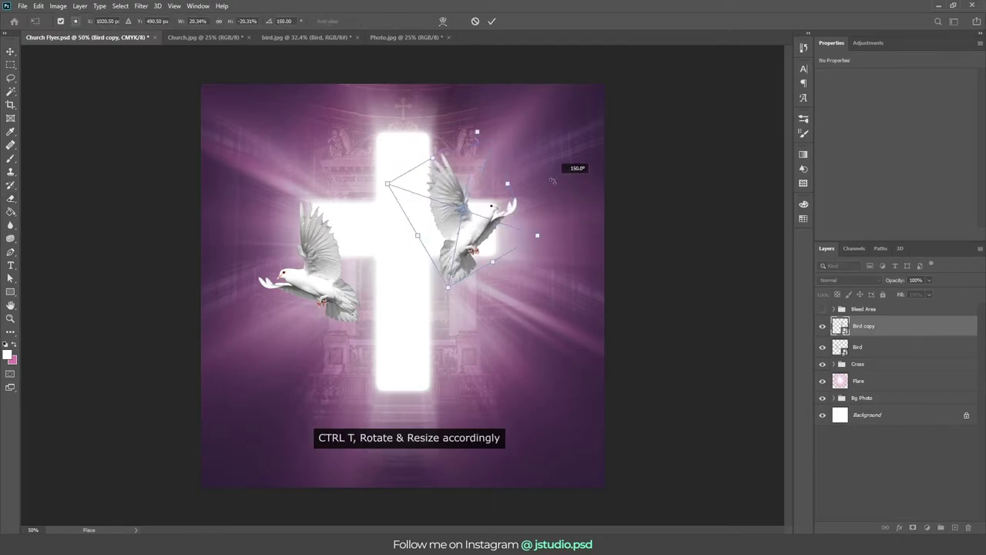
{"action": "left_click_drag", "start_coordinate": [537, 235], "coordinate": [497, 227]}
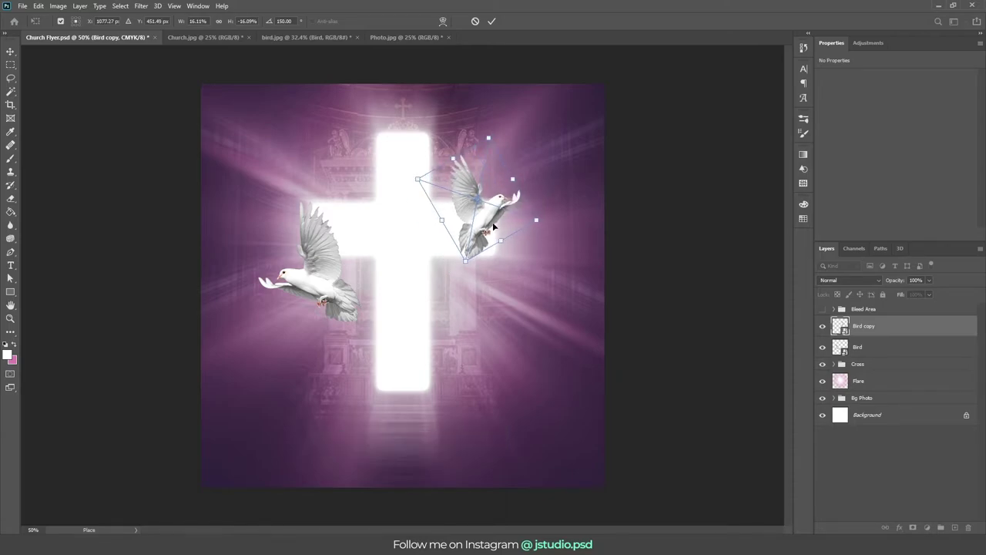
{"action": "key", "text": "Return"}
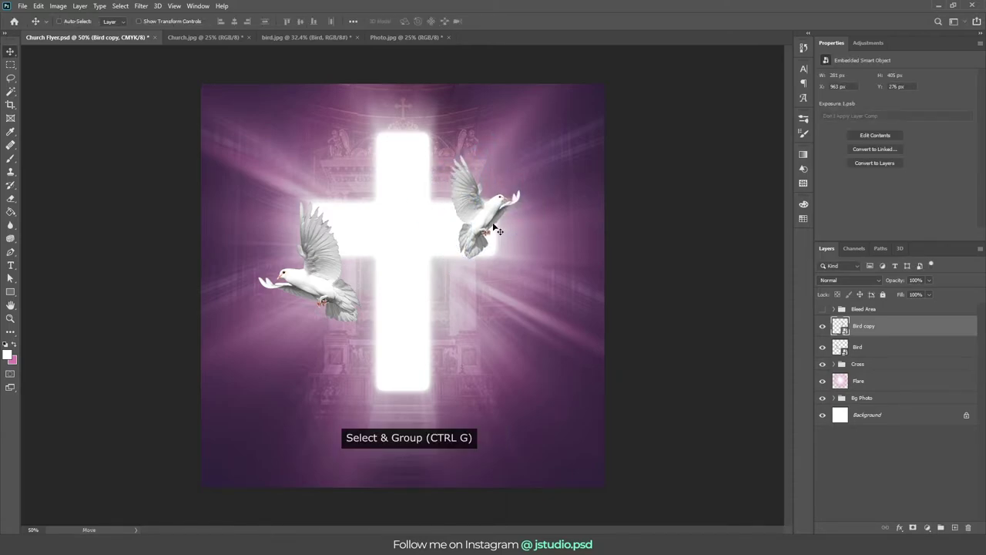
Step: Group both doves and name the group Bird
{"action": "left_click", "coordinate": [875, 348], "text": "shift"}
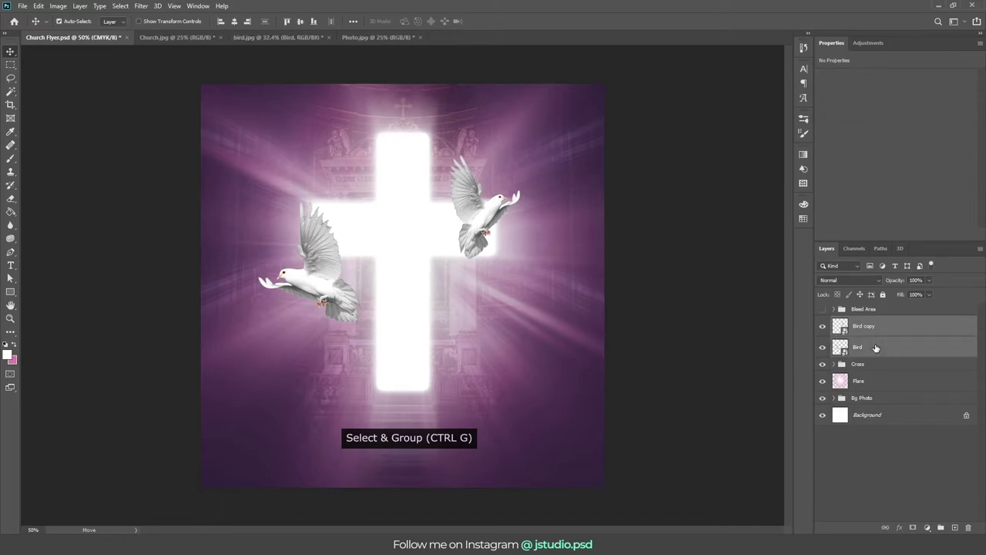
{"action": "key", "text": "ctrl+g"}
{"action": "double_click", "coordinate": [861, 321]}
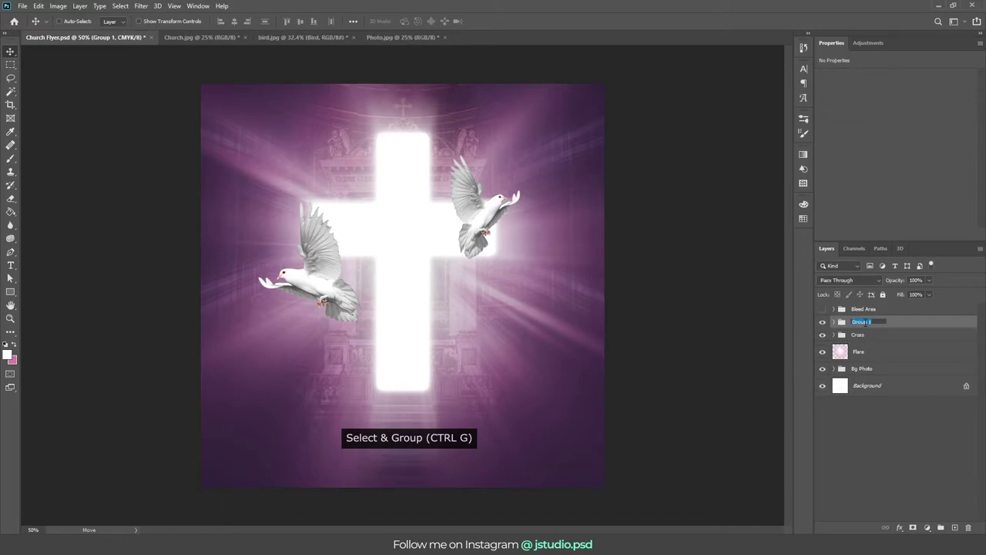
{"action": "type", "text": "Bird"}
{"action": "key", "text": "Return"}
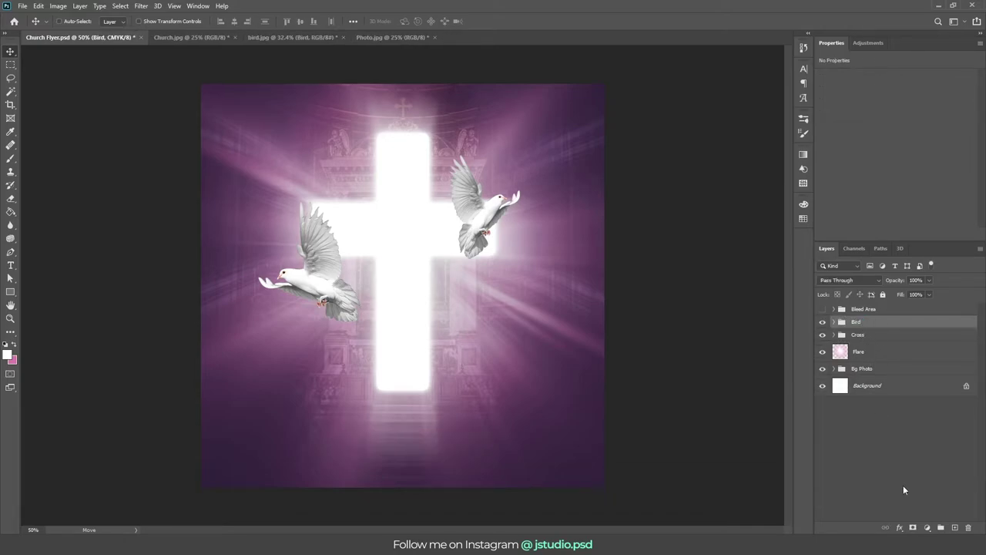
Step: Give the Bird group a purple Inner Glow: Linear Dodge (Add), 60% opacity, 60 px size
{"action": "left_click", "coordinate": [899, 527]}
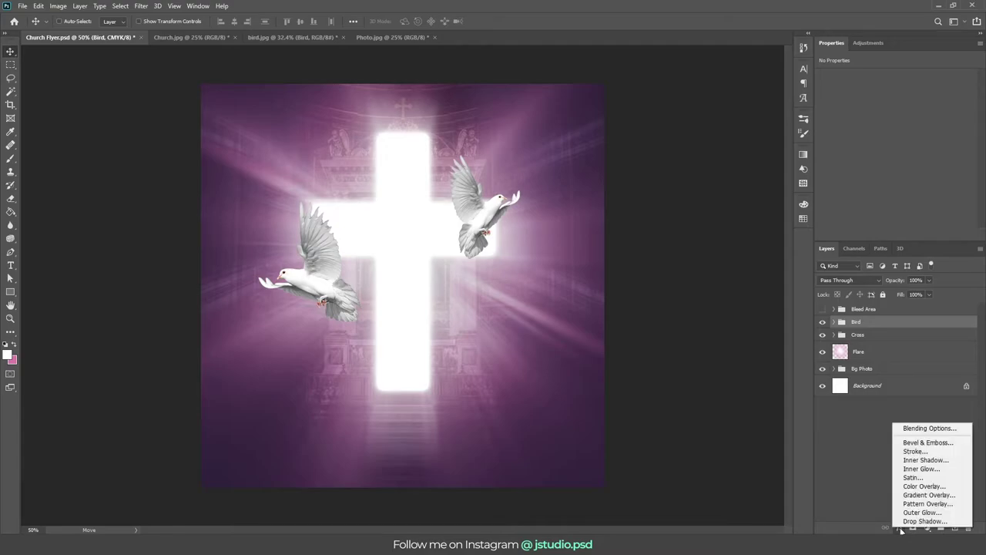
{"action": "left_click", "coordinate": [923, 469]}
{"action": "left_click", "coordinate": [791, 104]}
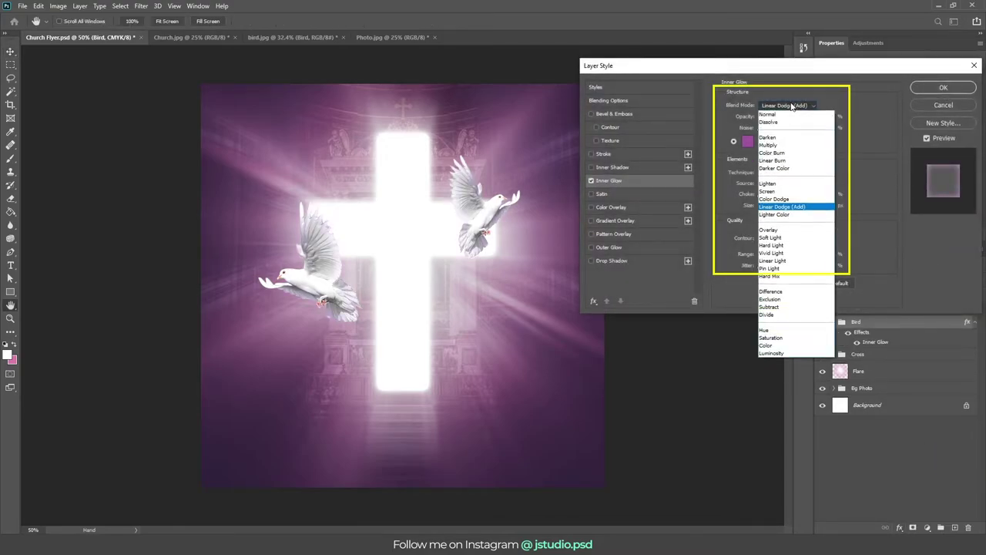
{"action": "left_click", "coordinate": [748, 142]}
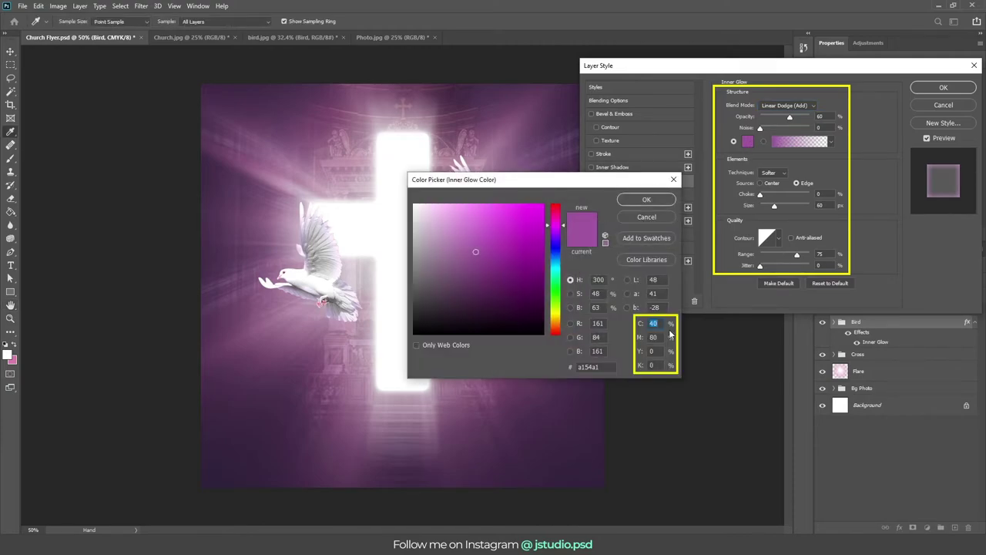
{"action": "left_click", "coordinate": [660, 198]}
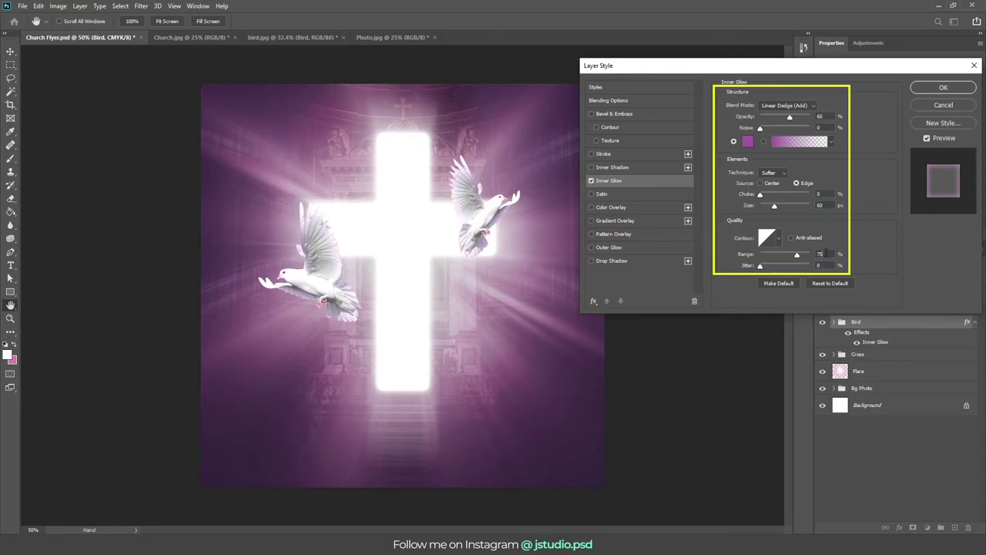
{"action": "left_click", "coordinate": [926, 87]}
Step: Cut the suited man in Photo.jpg out with Select Subject and convert the cutout to a smart object
{"action": "left_click", "coordinate": [974, 323]}
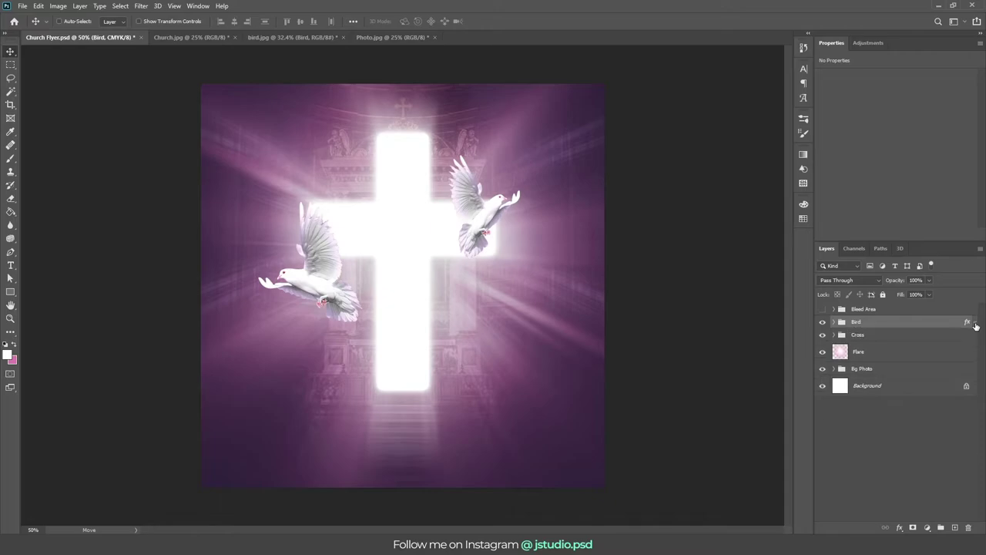
{"action": "left_click", "coordinate": [390, 37]}
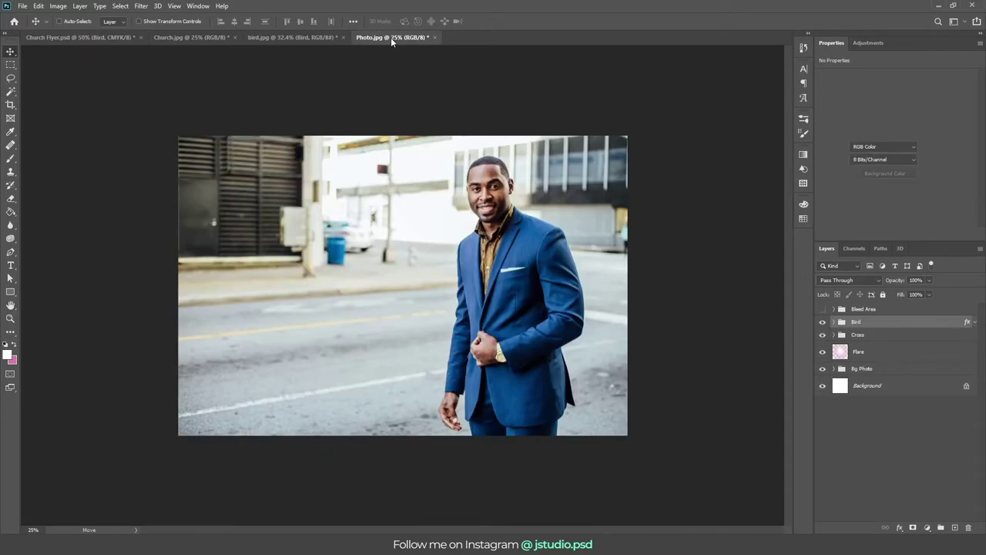
{"action": "key", "text": "w"}
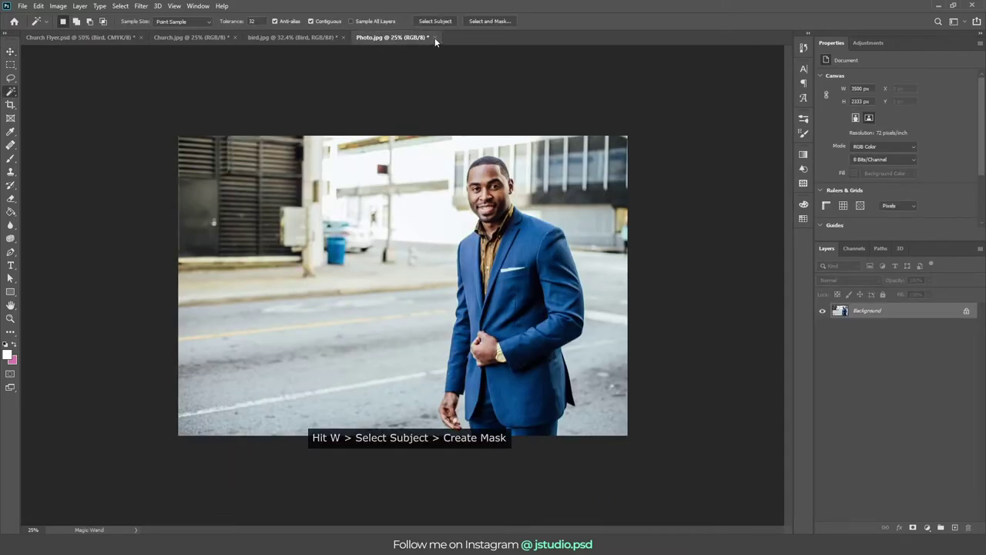
{"action": "left_click", "coordinate": [437, 22]}
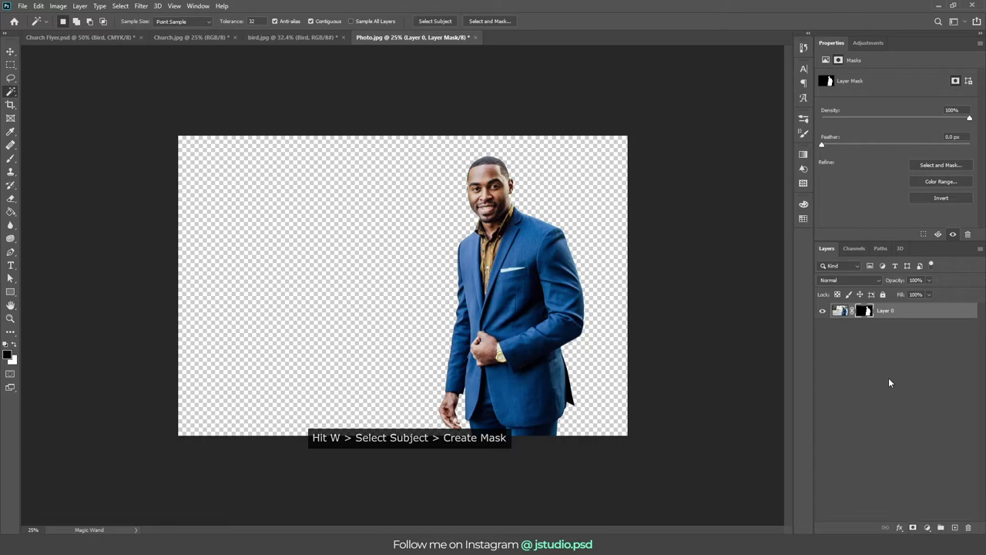
{"action": "right_click", "coordinate": [889, 312]}
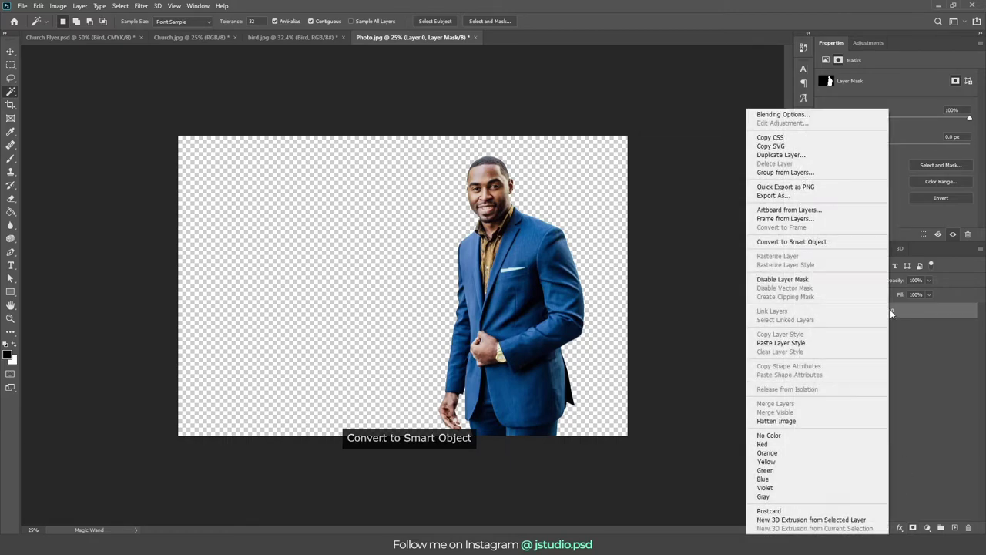
{"action": "left_click", "coordinate": [840, 242]}
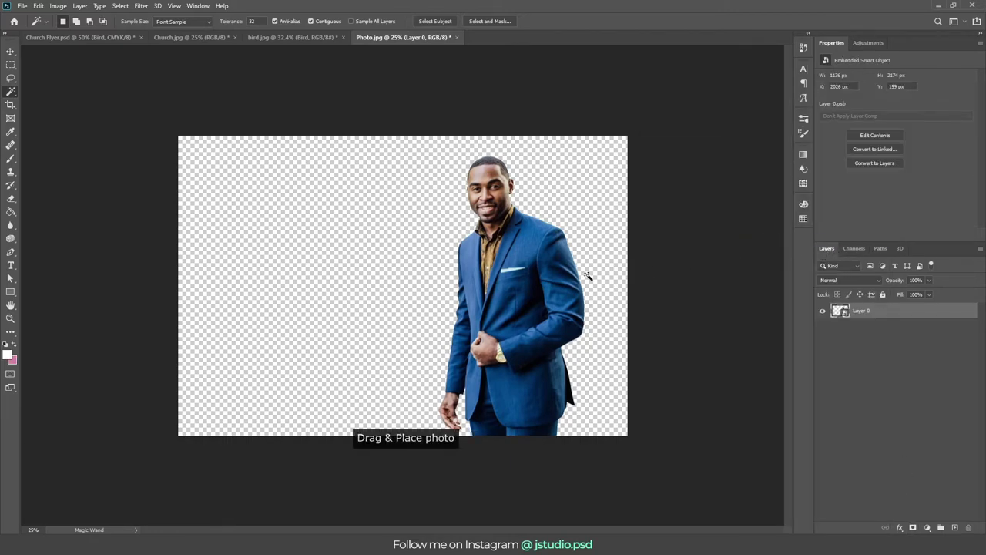
Step: Drag the pastor cutout into the Church Flyer and scale it proportionally to 10%
{"action": "key", "text": "v"}
{"action": "mouse_move", "coordinate": [503, 274]}
{"action": "left_mouse_down"}
{"action": "mouse_move", "coordinate": [95, 40]}
{"action": "mouse_move", "coordinate": [423, 254]}
{"action": "left_mouse_up"}
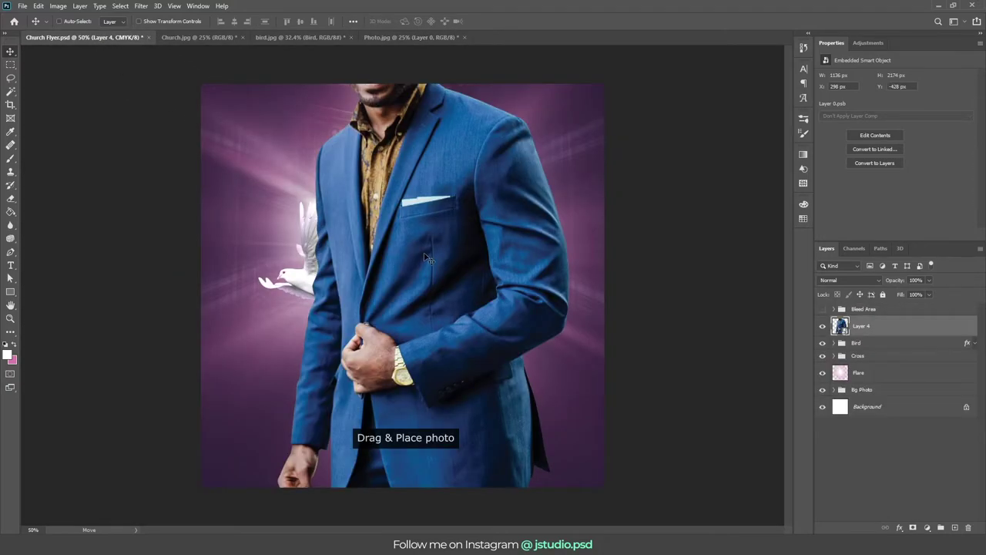
{"action": "key", "text": "ctrl+t"}
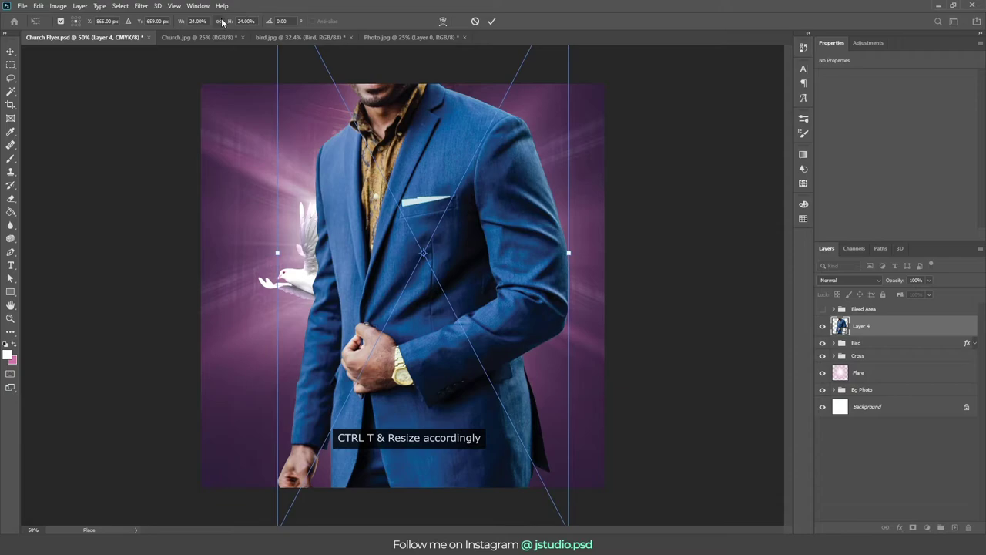
{"action": "left_click", "coordinate": [220, 20]}
{"action": "left_click_drag", "start_coordinate": [180, 23], "coordinate": [171, 21]}
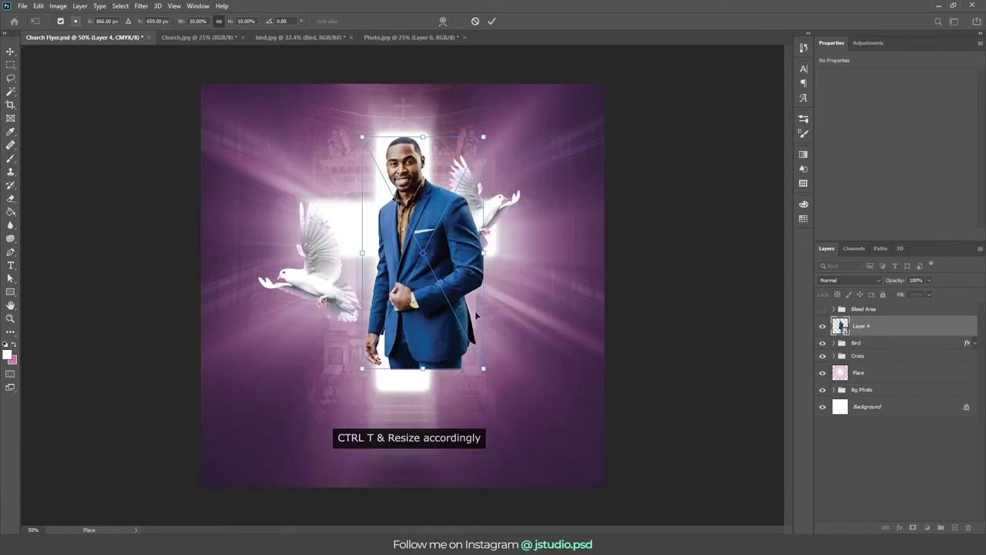
Step: Adjust the pastor to about 13.48% and centre him in front of the cross
{"action": "left_click_drag", "start_coordinate": [441, 225], "coordinate": [428, 261]}
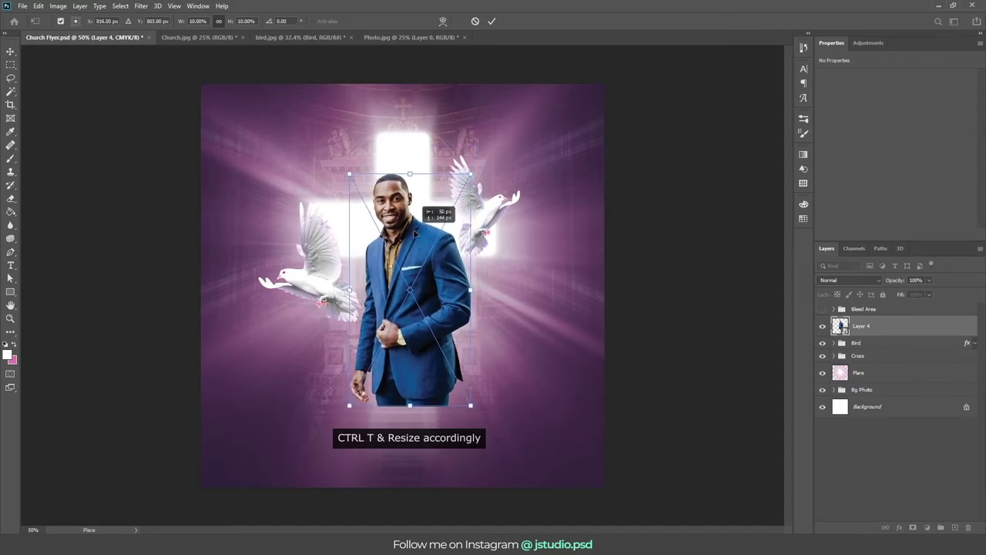
{"action": "left_click_drag", "start_coordinate": [469, 174], "coordinate": [509, 145]}
{"action": "left_click_drag", "start_coordinate": [487, 271], "coordinate": [474, 288]}
{"action": "left_click_drag", "start_coordinate": [494, 156], "coordinate": [485, 174]}
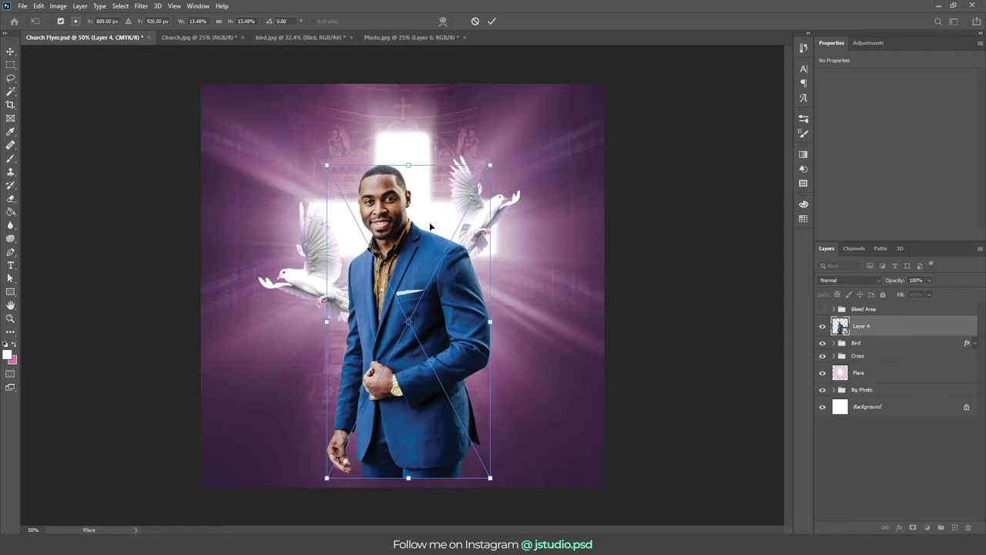
{"action": "left_click_drag", "start_coordinate": [448, 201], "coordinate": [455, 197]}
Step: Mask Layer 4 and paint with a large soft black brush to fade the legs and photo bottom into purple
{"action": "key", "text": "Return"}
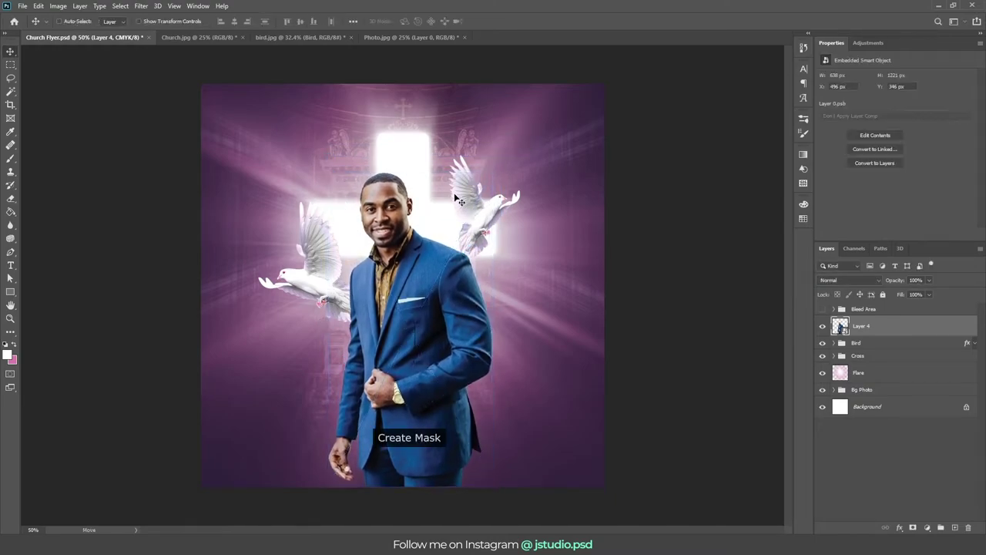
{"action": "left_click", "coordinate": [913, 527]}
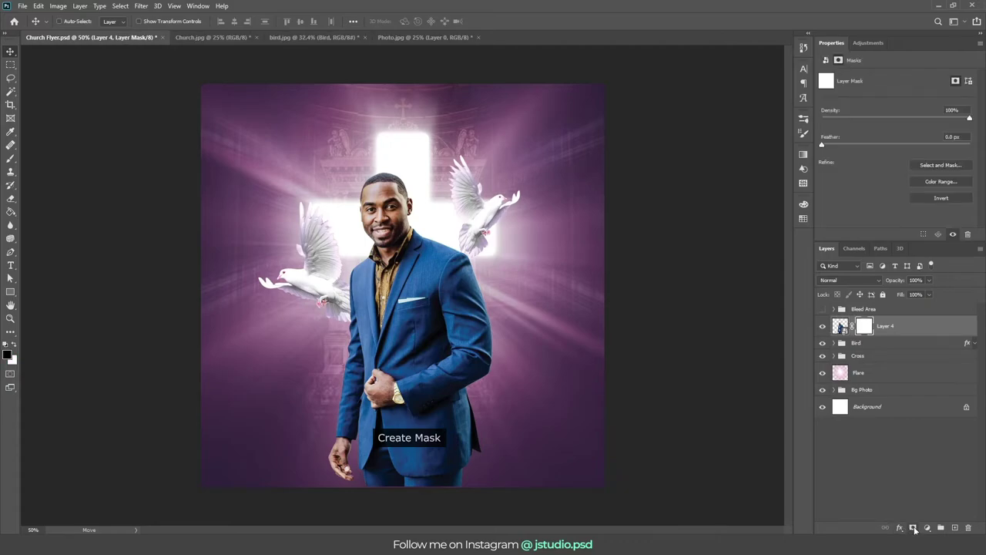
{"action": "key", "text": "b"}
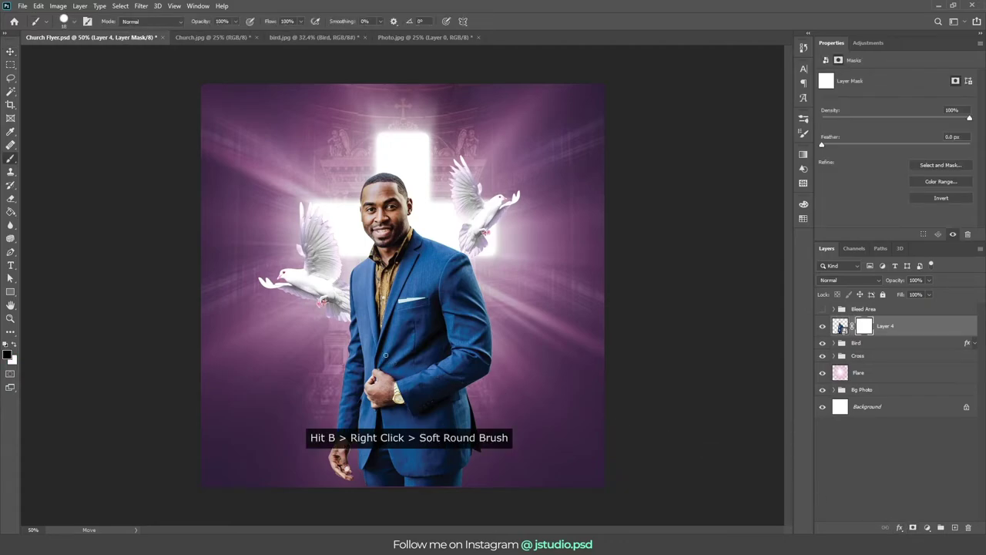
{"action": "right_click", "coordinate": [385, 354]}
{"action": "left_click", "coordinate": [420, 372]}
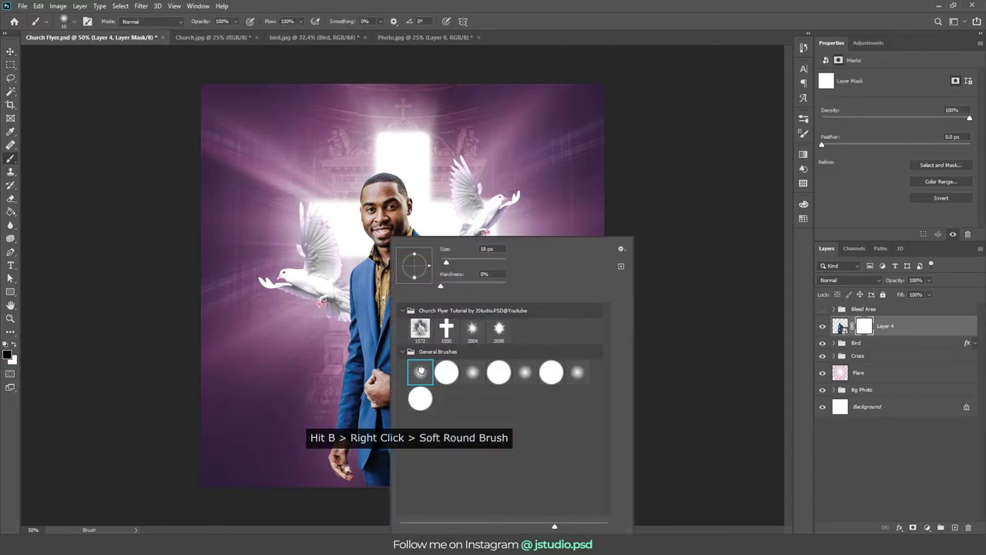
{"action": "key", "text": "Return"}
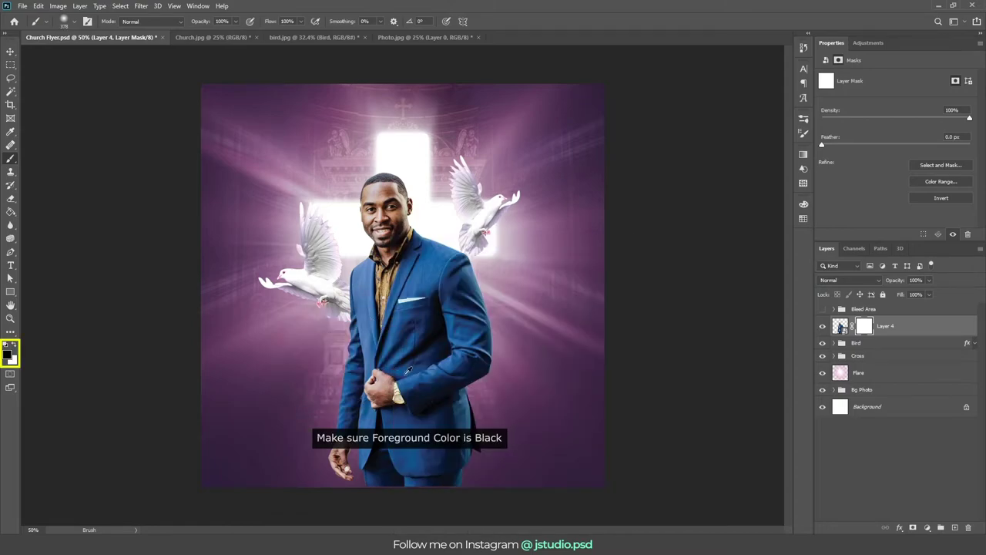
{"action": "left_click_drag", "start_coordinate": [260, 468], "coordinate": [550, 468]}
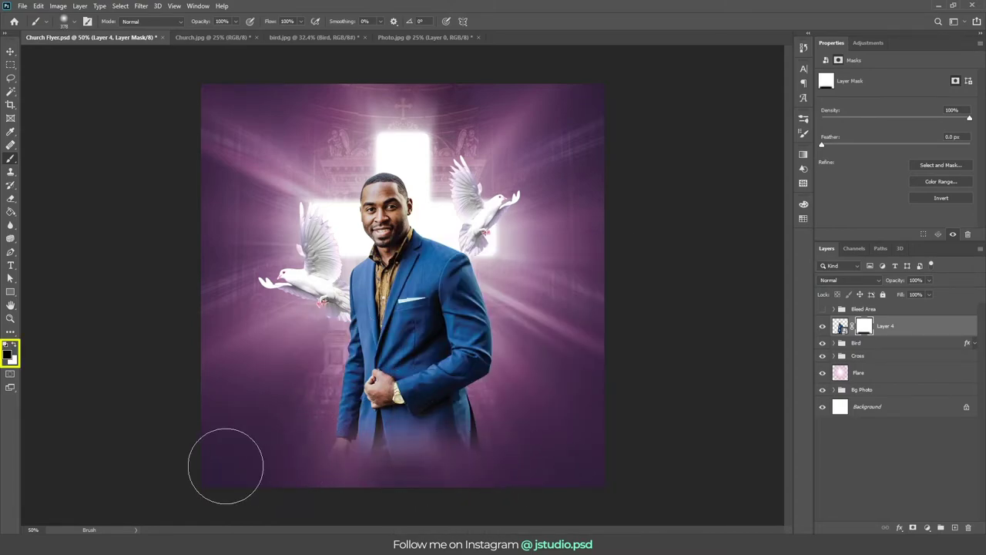
{"action": "mouse_move", "coordinate": [257, 477]}
{"action": "left_mouse_down"}
{"action": "mouse_move", "coordinate": [528, 467]}
{"action": "mouse_move", "coordinate": [386, 463]}
{"action": "mouse_move", "coordinate": [532, 428]}
{"action": "mouse_move", "coordinate": [345, 468]}
{"action": "mouse_move", "coordinate": [429, 451]}
{"action": "left_mouse_up"}
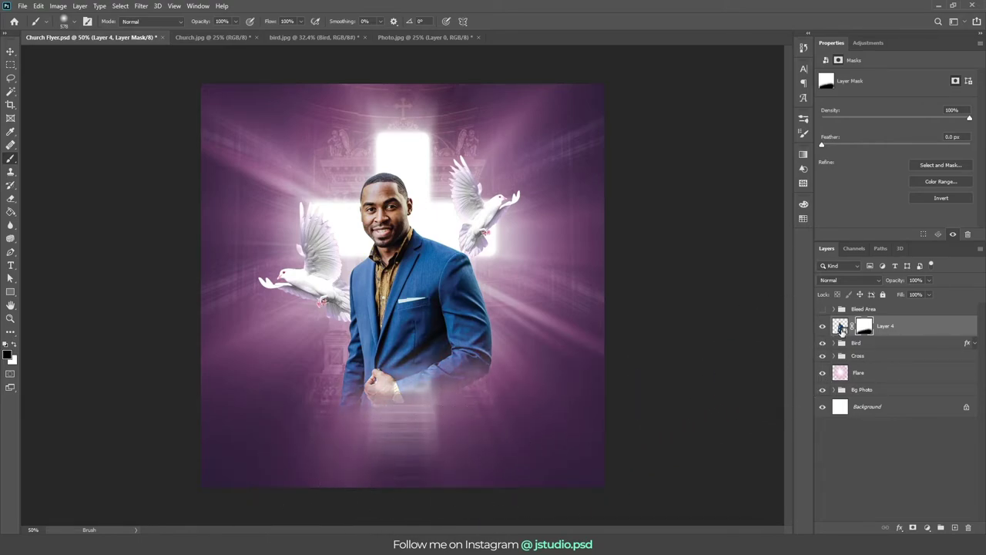
{"action": "left_click", "coordinate": [840, 326]}
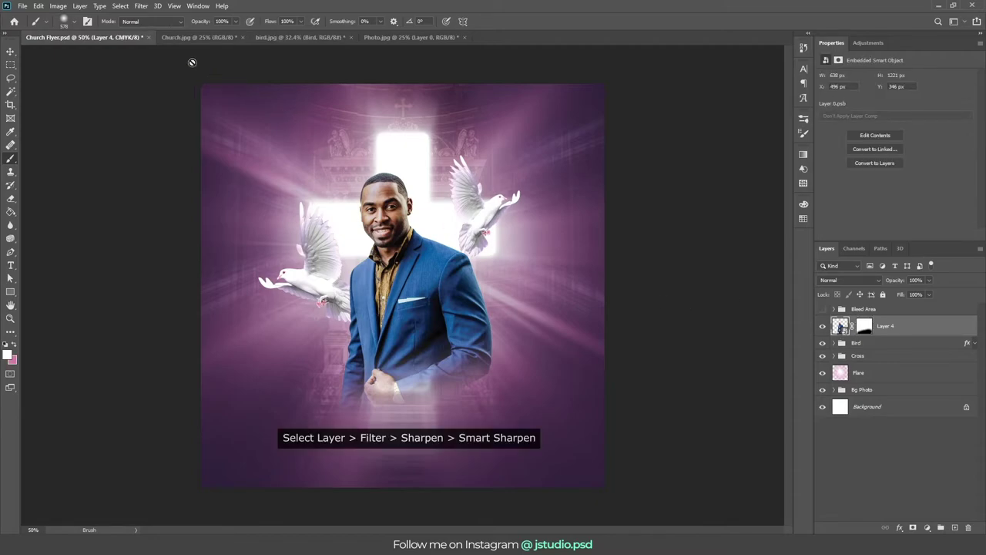
Step: Apply Smart Sharpen to Layer 4 with Amount 180%, Radius 1.2 px and Reduce Noise 0%
{"action": "left_click", "coordinate": [145, 9]}
{"action": "mouse_move", "coordinate": [154, 181]}
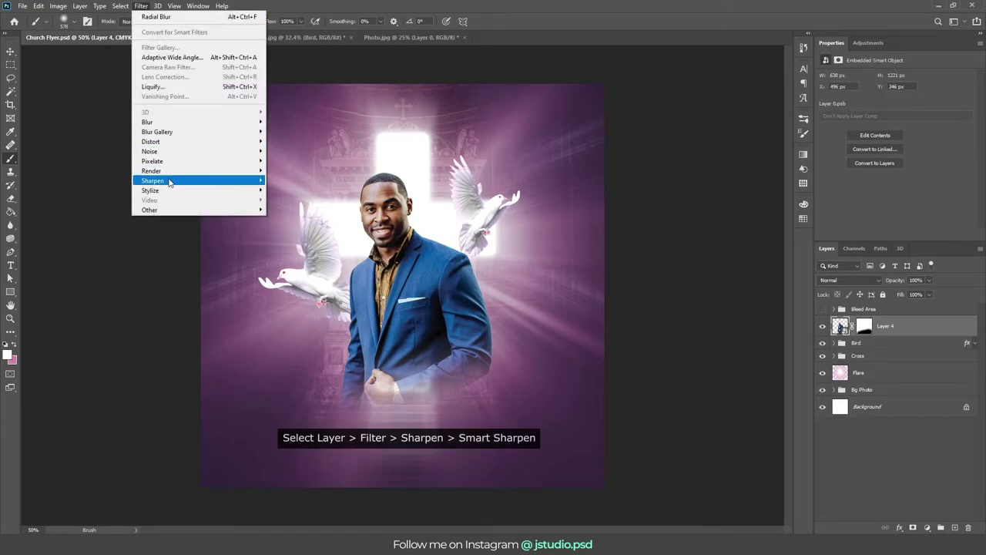
{"action": "left_click", "coordinate": [296, 220]}
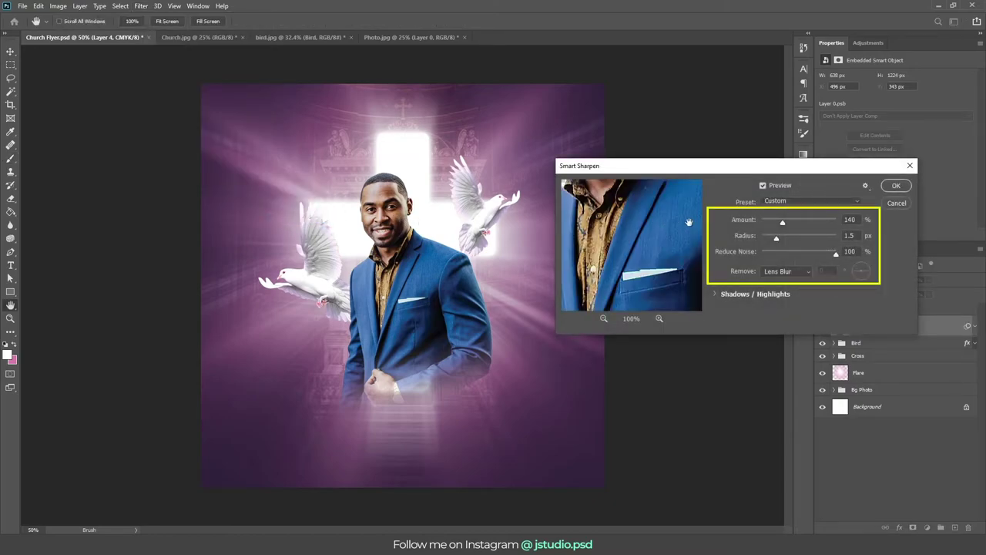
{"action": "double_click", "coordinate": [850, 218]}
{"action": "type", "text": "180"}
{"action": "key", "text": "Tab"}
{"action": "type", "text": "1.2"}
{"action": "key", "text": "Tab"}
{"action": "type", "text": "0"}
{"action": "left_click", "coordinate": [895, 186]}
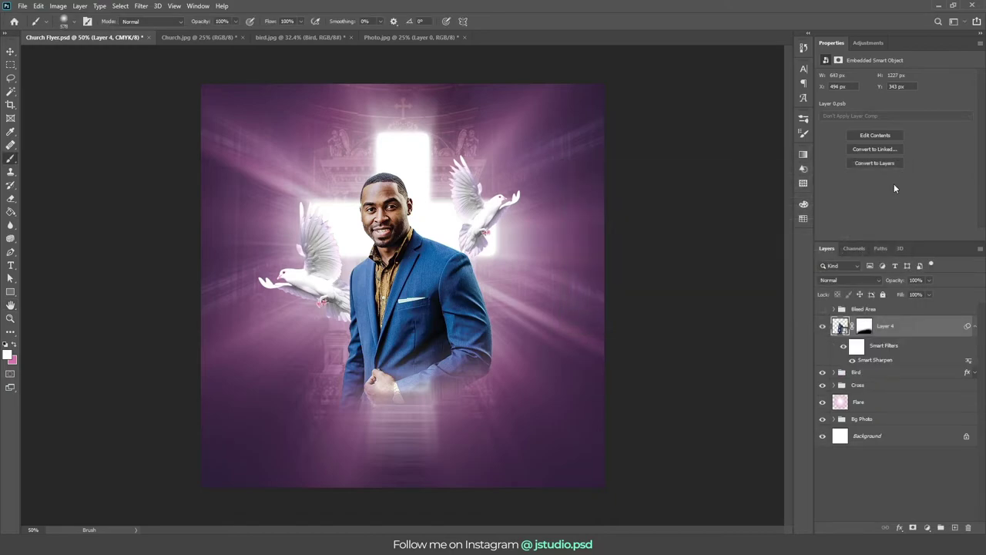
{"action": "key", "text": "v"}
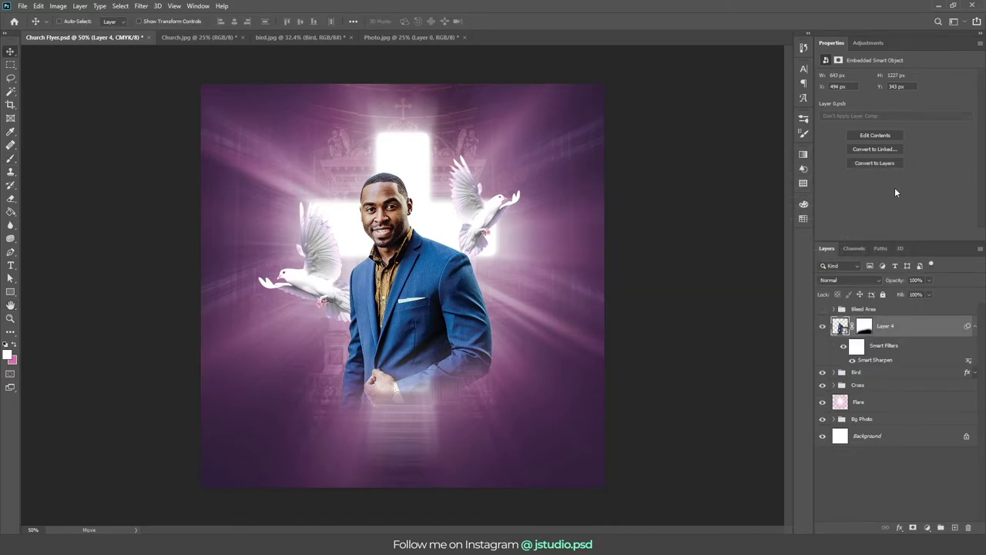
Step: Add a C40 M80 Y0 K0 Inner Glow to the pastor photo: Linear Dodge (Add), 60% opacity, 60 px
{"action": "left_click", "coordinate": [900, 529]}
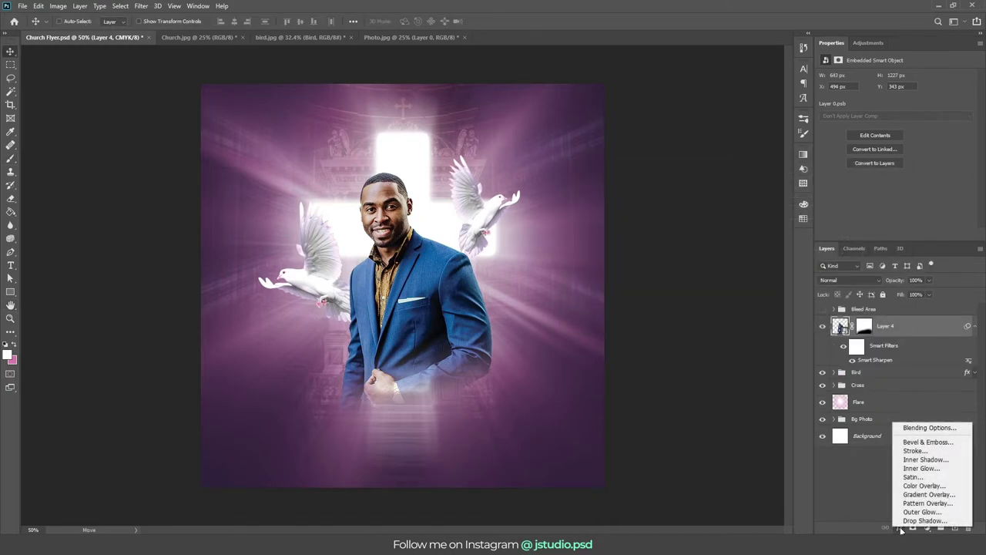
{"action": "left_click", "coordinate": [927, 468]}
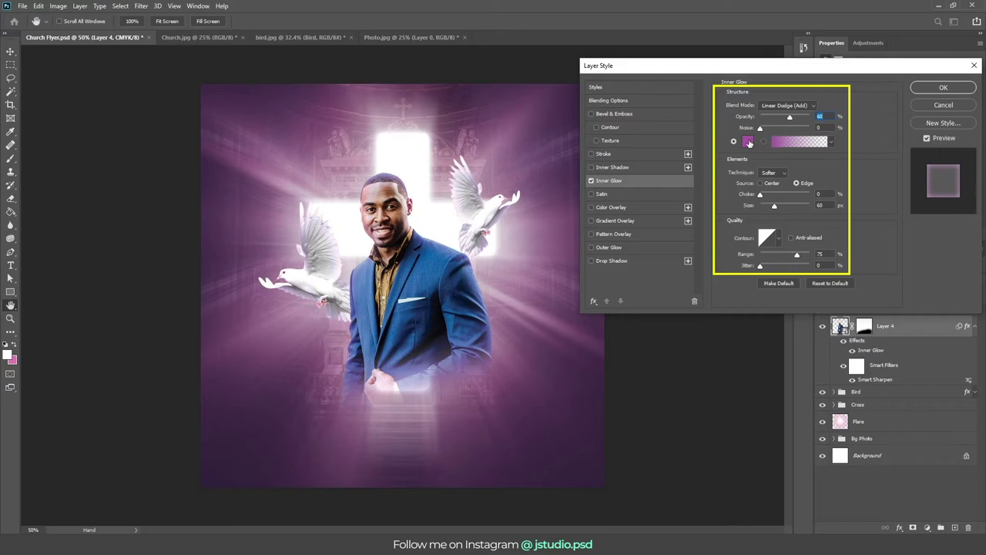
{"action": "left_click", "coordinate": [748, 142]}
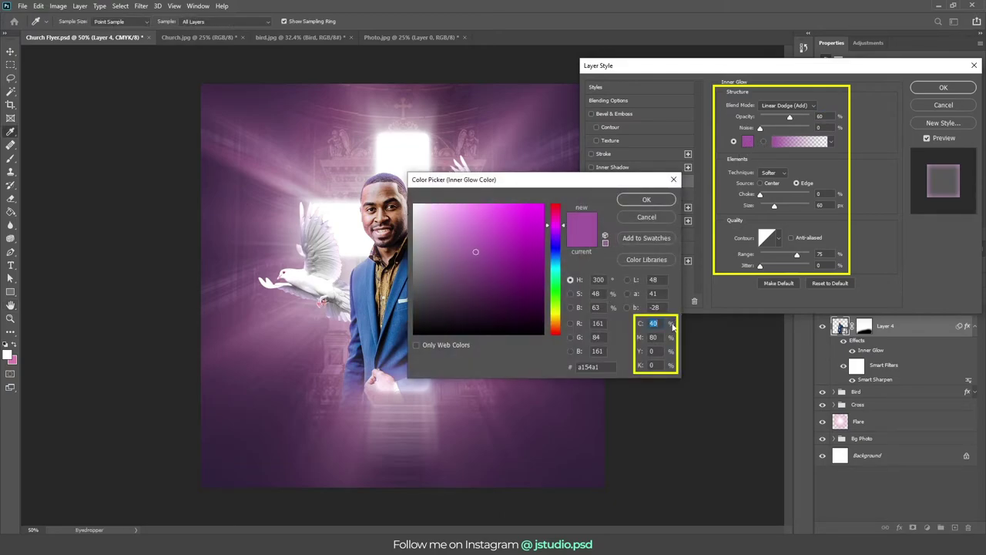
{"action": "left_click", "coordinate": [647, 200]}
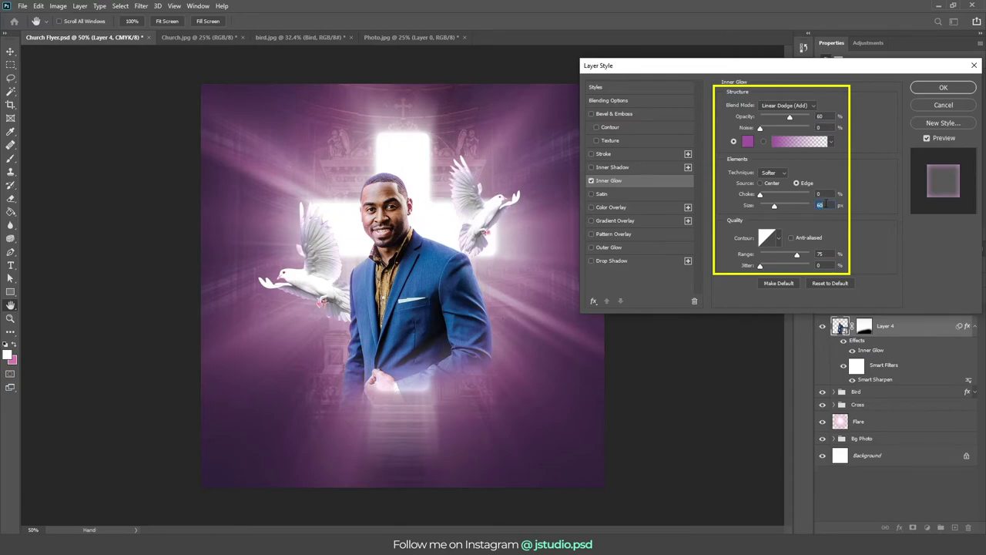
{"action": "left_click", "coordinate": [929, 90]}
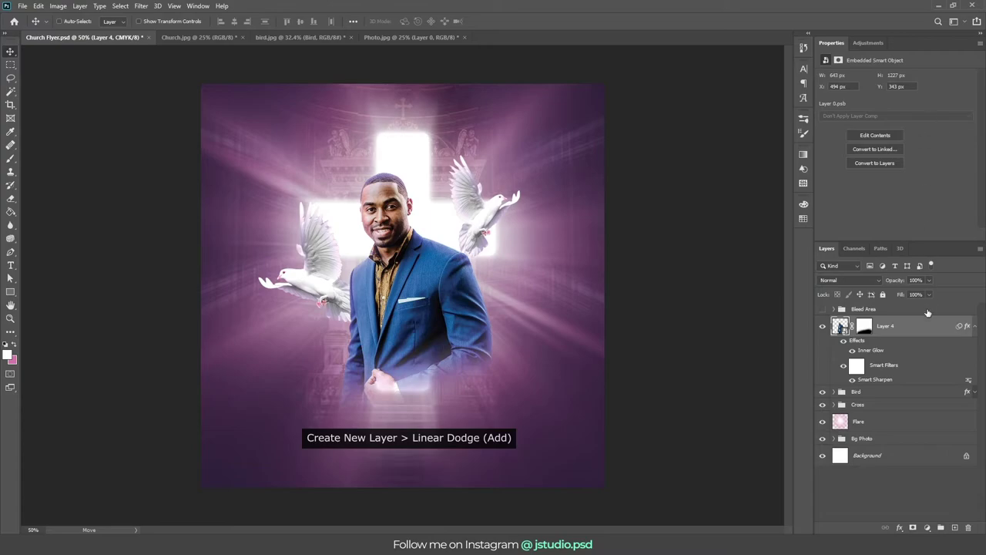
Step: Add a new layer in Linear Dodge (Add) mode, clipped to the pastor photo
{"action": "left_click", "coordinate": [954, 528]}
{"action": "left_click", "coordinate": [878, 281]}
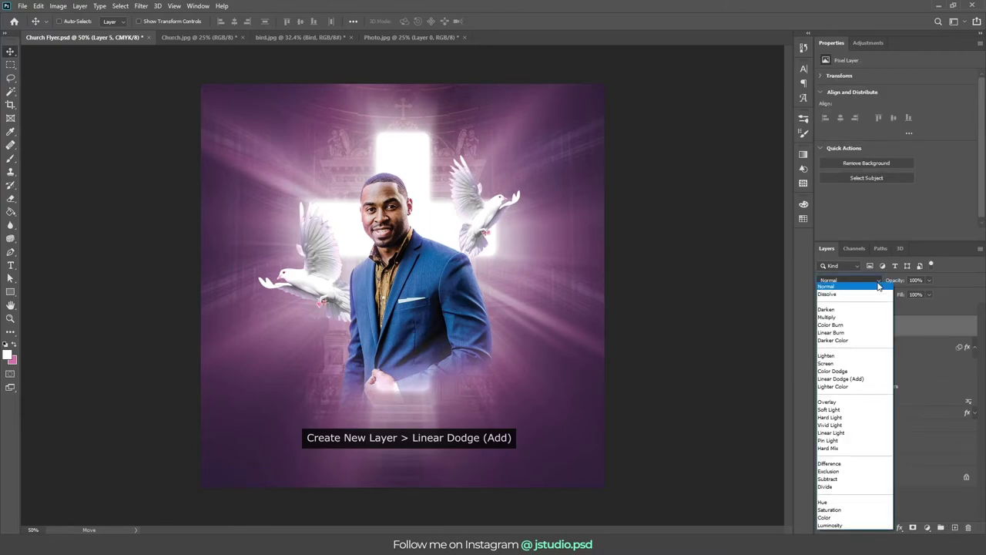
{"action": "left_click", "coordinate": [865, 378]}
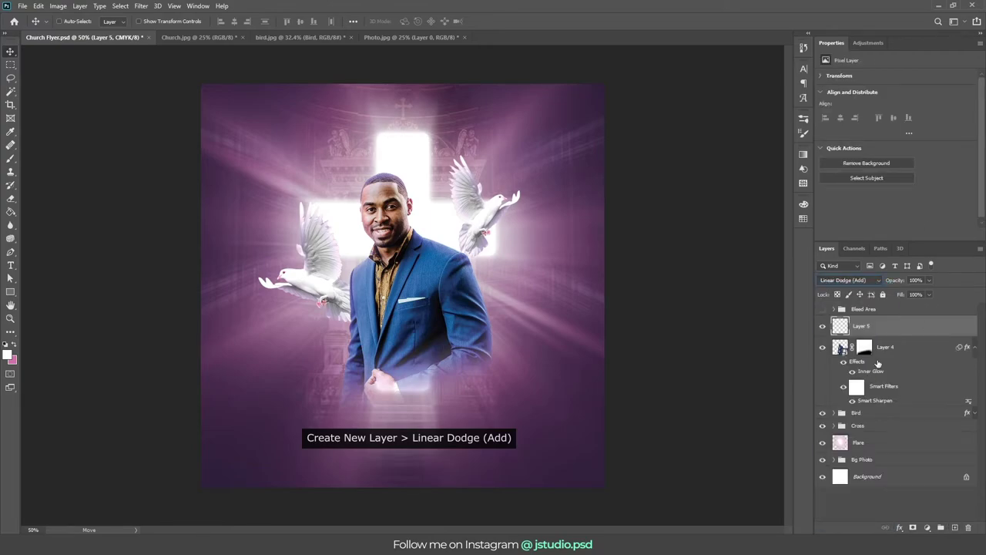
{"action": "left_click", "coordinate": [894, 331], "text": "alt"}
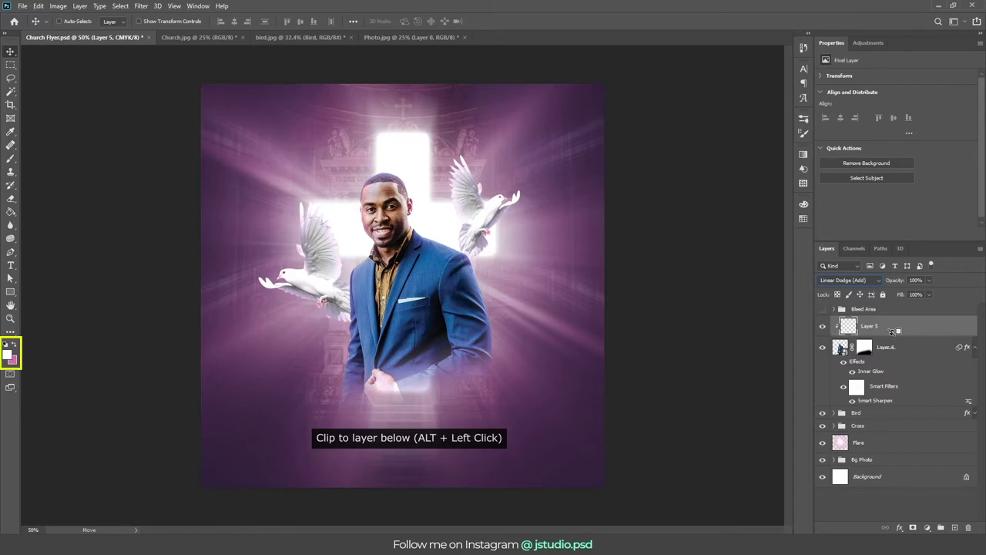
Step: Paint soft pink glow strokes along the pastor's shoulder, head and lower jacket edge
{"action": "key", "text": "b"}
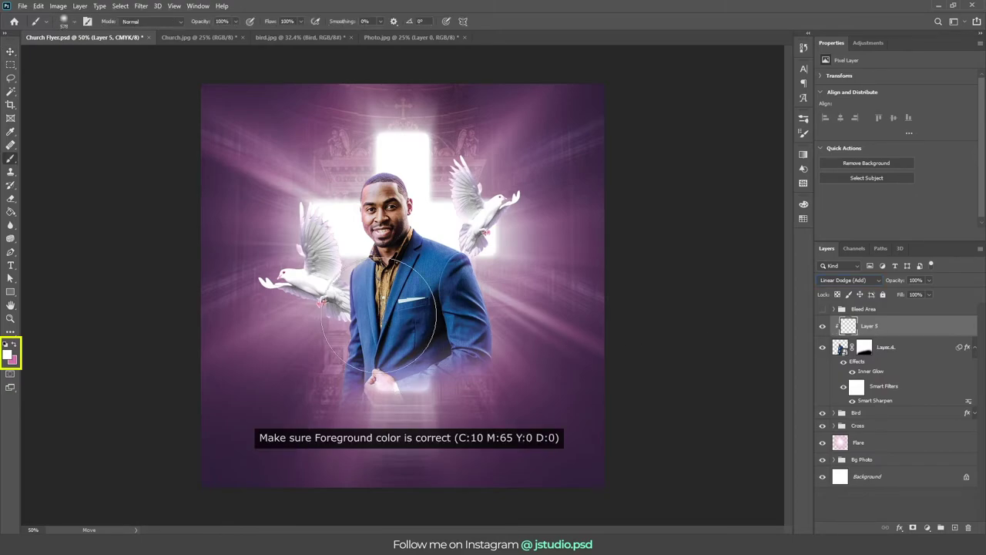
{"action": "key", "text": "x"}
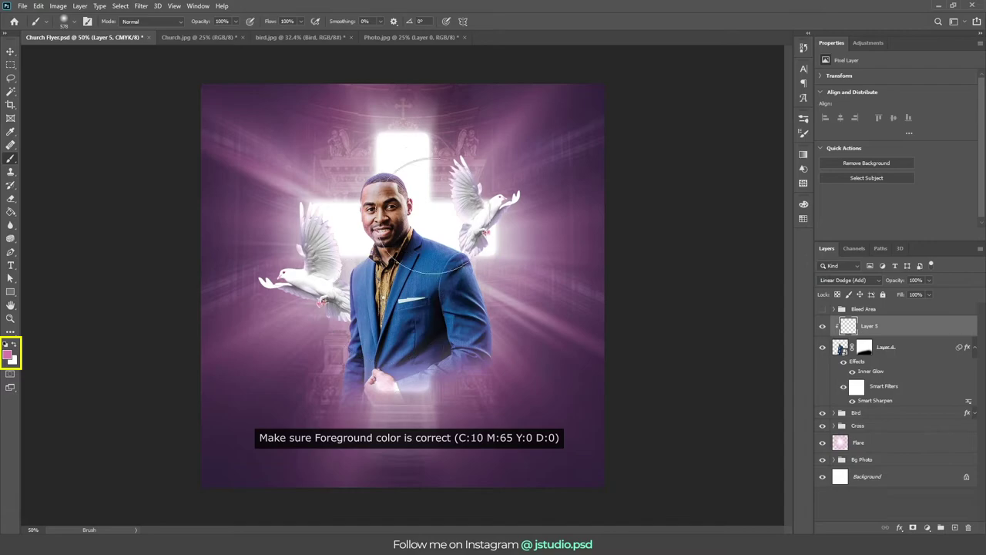
{"action": "right_click", "coordinate": [522, 239], "text": "alt"}
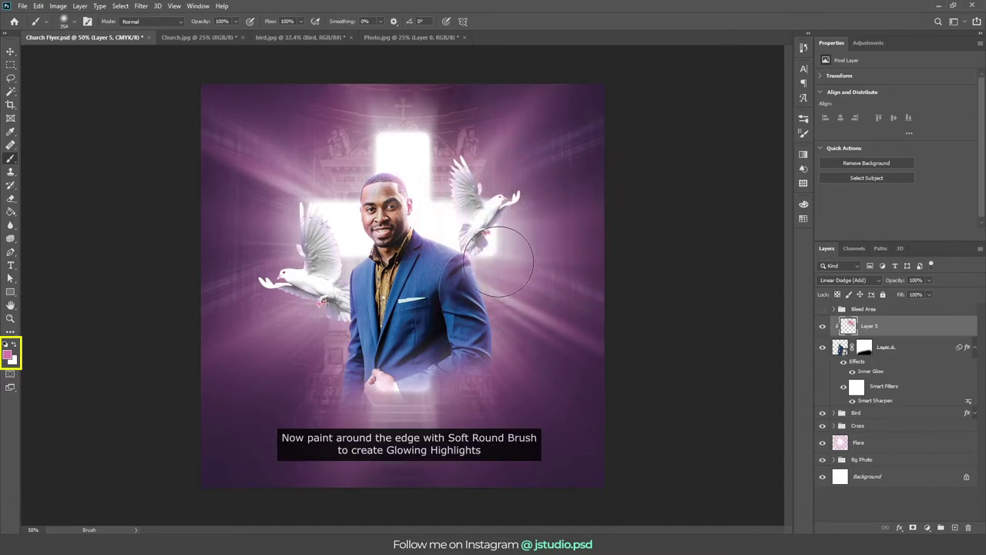
{"action": "left_click_drag", "start_coordinate": [478, 241], "coordinate": [447, 189]}
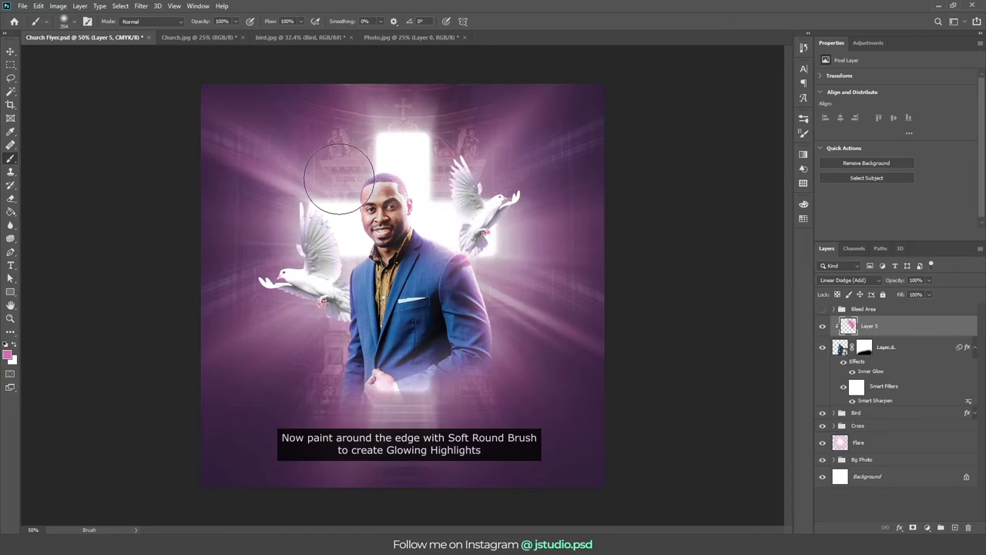
{"action": "mouse_move", "coordinate": [316, 278]}
{"action": "left_mouse_down"}
{"action": "mouse_move", "coordinate": [324, 254]}
{"action": "mouse_move", "coordinate": [304, 254]}
{"action": "left_mouse_up"}
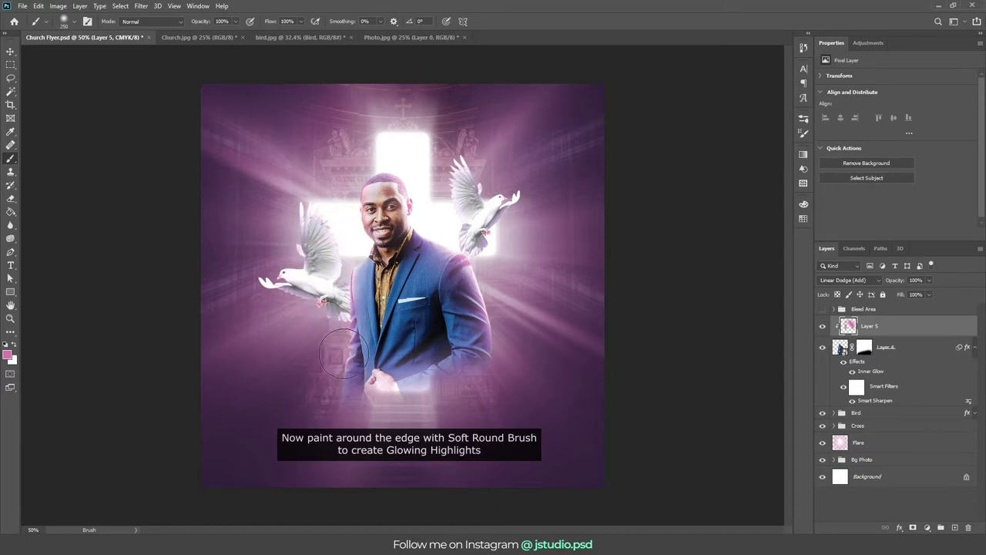
{"action": "left_click_drag", "start_coordinate": [330, 366], "coordinate": [506, 385]}
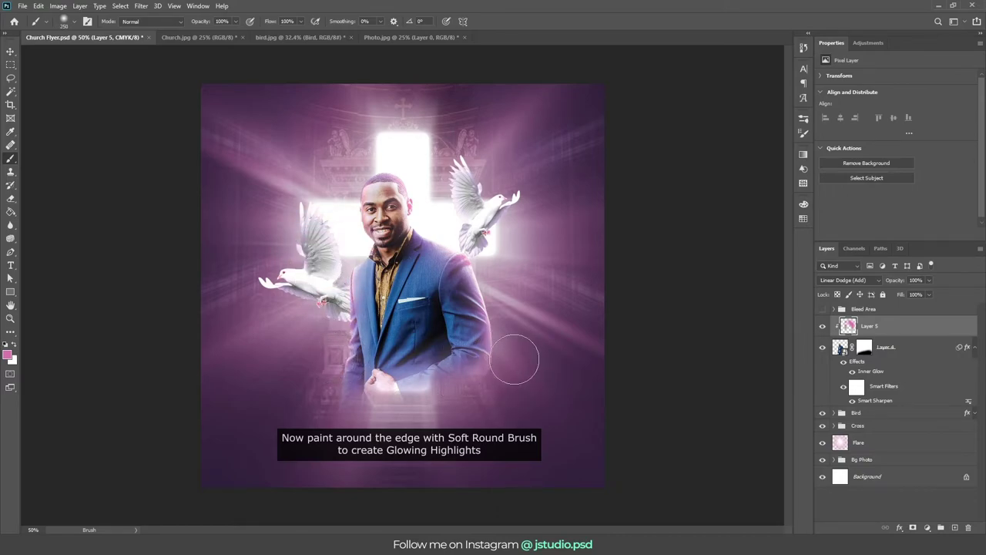
Step: Split Layer 5's Underlying Layer Blend If black slider to 0/51 so pink drops over dark tones
{"action": "double_click", "coordinate": [911, 331]}
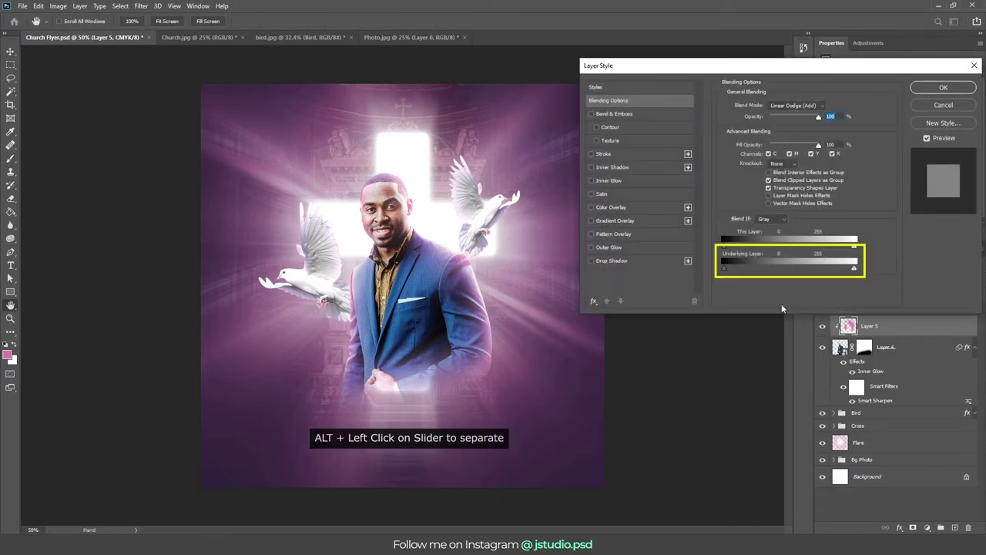
{"action": "left_click_drag", "start_coordinate": [730, 272], "coordinate": [752, 270]}
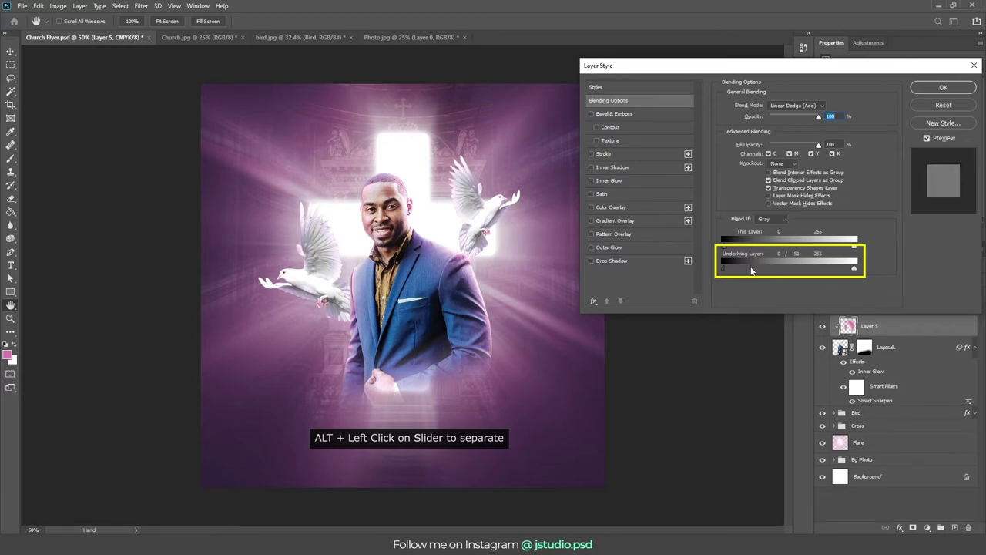
{"action": "left_click", "coordinate": [922, 87]}
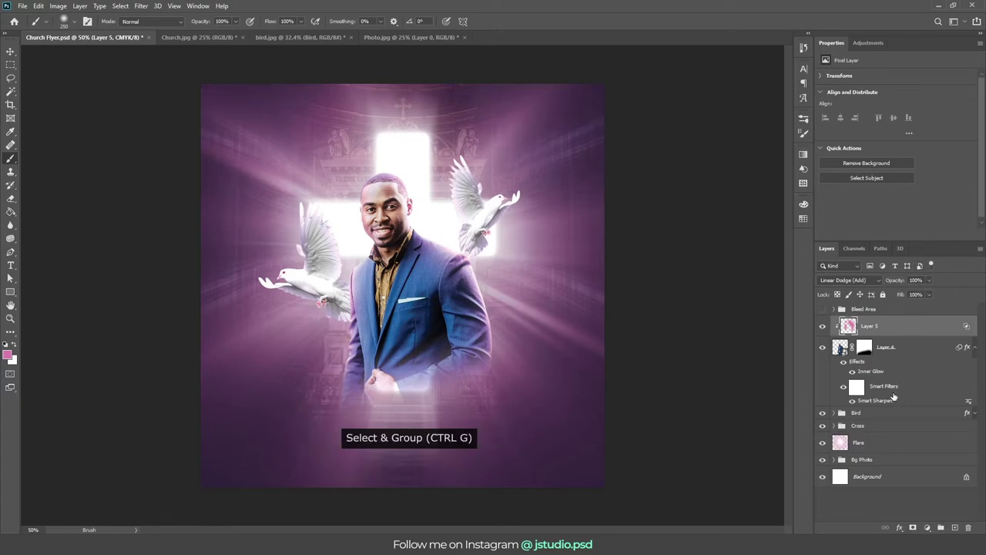
Step: Group the pastor photo and highlight layer and name the group Photo
{"action": "left_click", "coordinate": [899, 352], "text": "ctrl"}
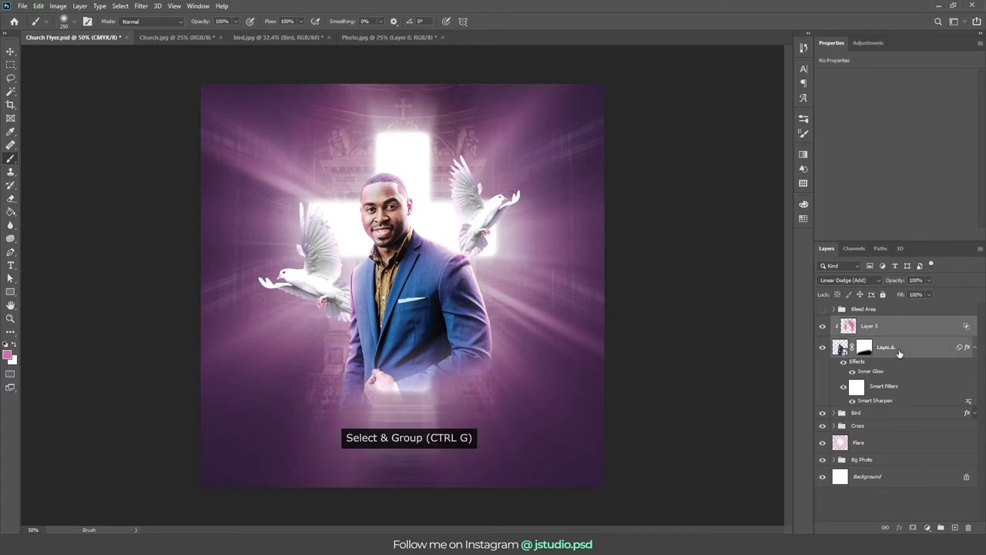
{"action": "key", "text": "ctrl+g"}
{"action": "double_click", "coordinate": [867, 322]}
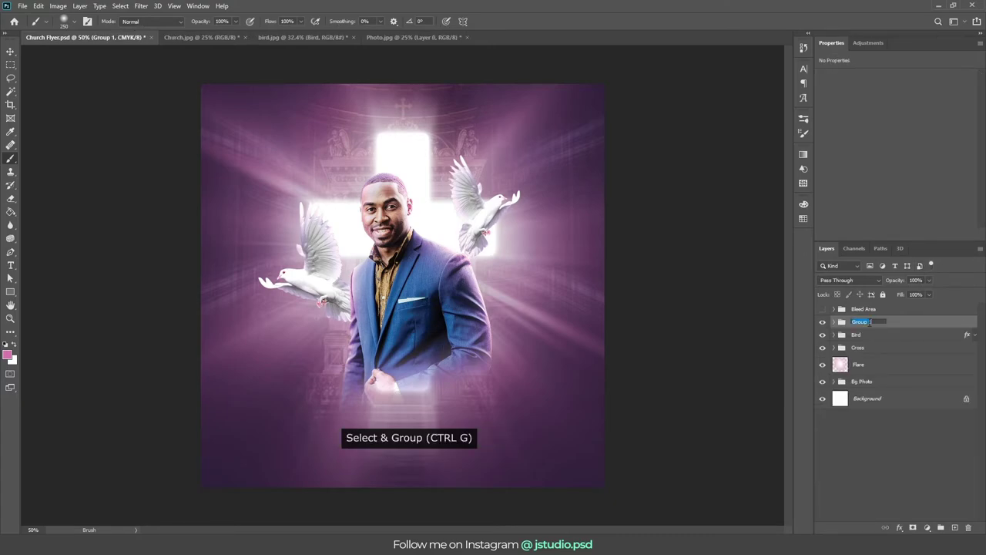
{"action": "type", "text": "Photo"}
{"action": "key", "text": "Return"}
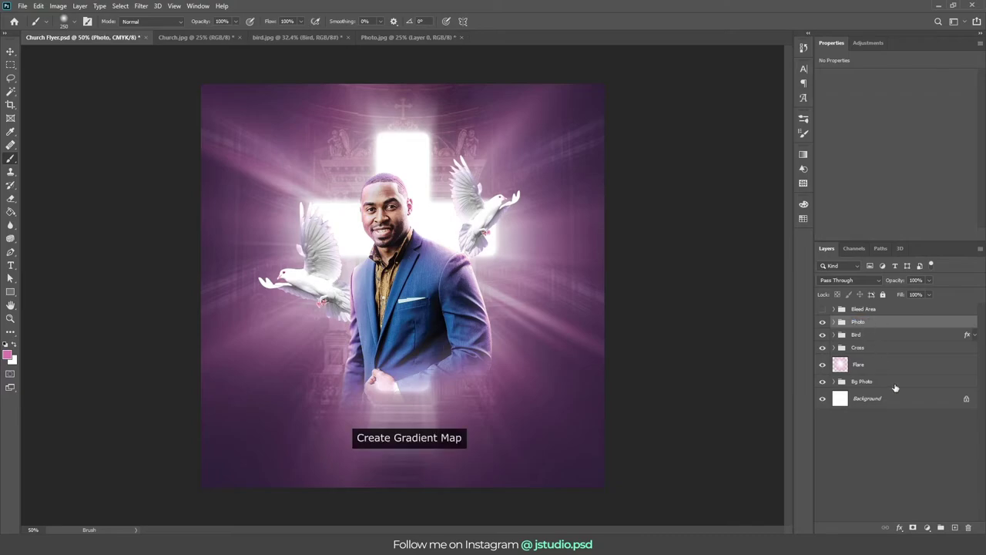
Step: Add a Gradient Map adjustment in Overlay blend mode at 50% opacity
{"action": "left_click", "coordinate": [927, 527]}
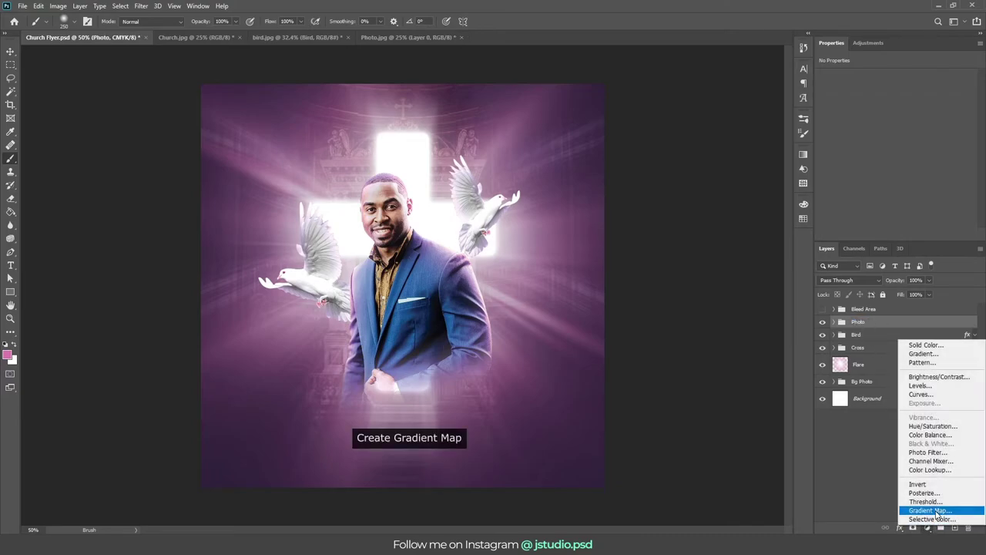
{"action": "left_click", "coordinate": [936, 511]}
{"action": "left_click", "coordinate": [876, 282]}
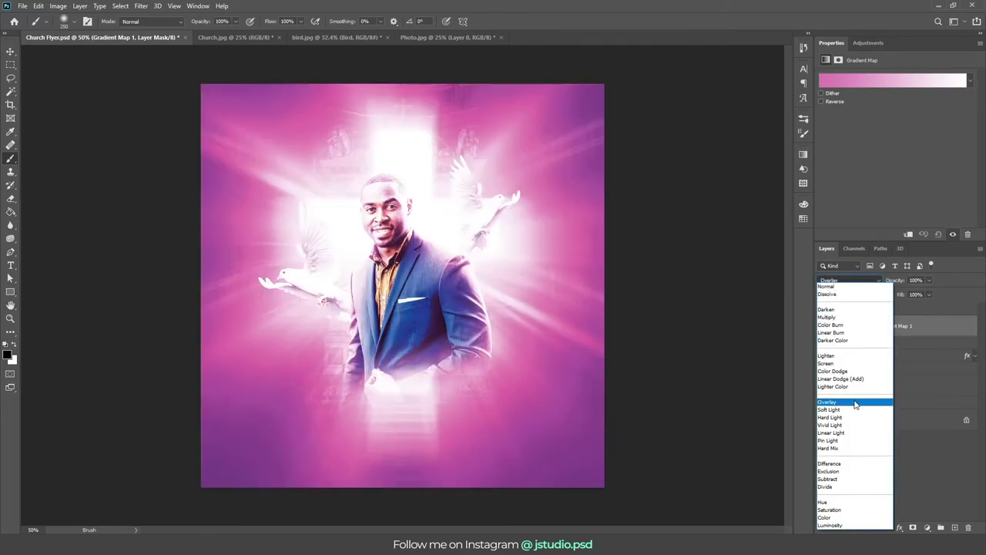
{"action": "left_click", "coordinate": [863, 399]}
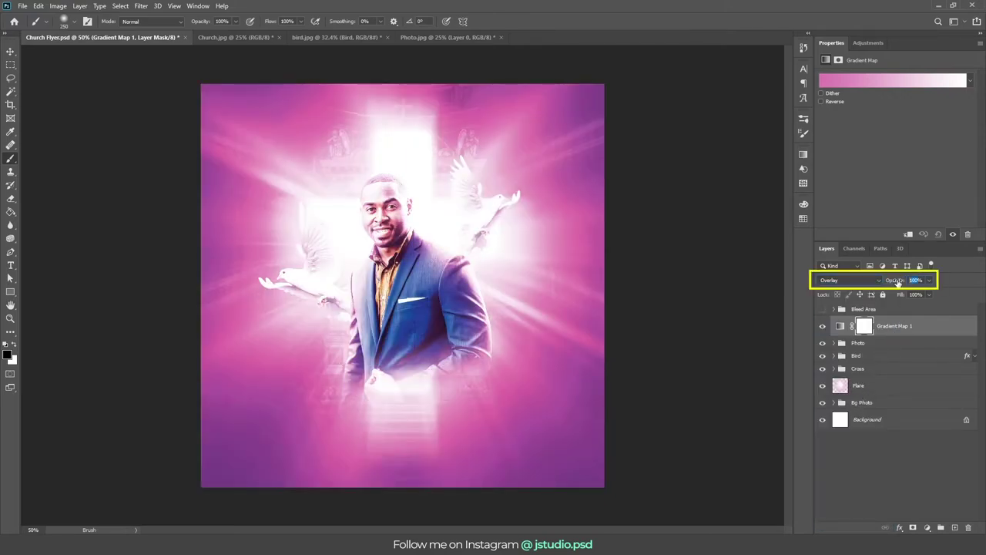
{"action": "type", "text": "50"}
{"action": "key", "text": "Return"}
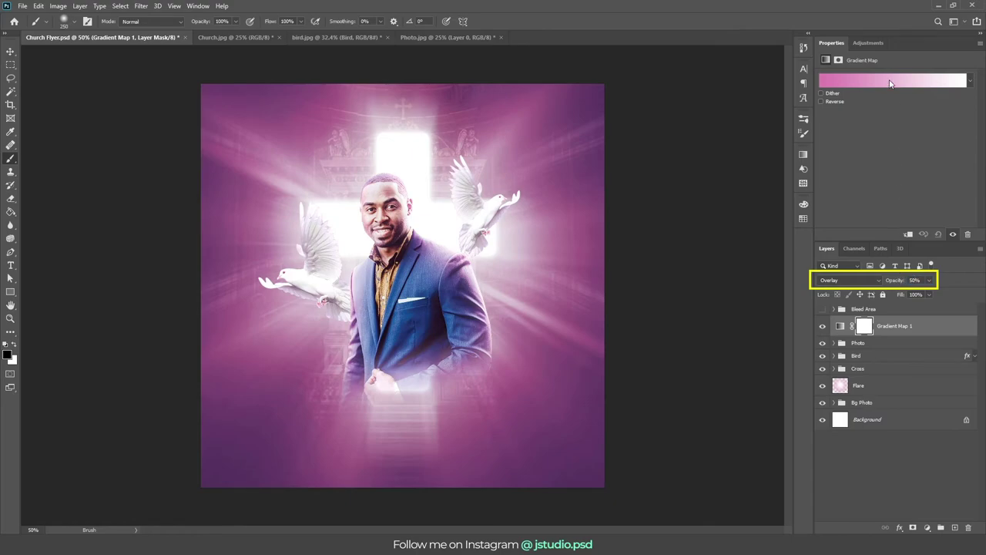
Step: Apply the dark purple-to-pink Church Flyer preset, then group all layers down to Bg Photo
{"action": "left_click", "coordinate": [890, 81]}
{"action": "left_click", "coordinate": [699, 142]}
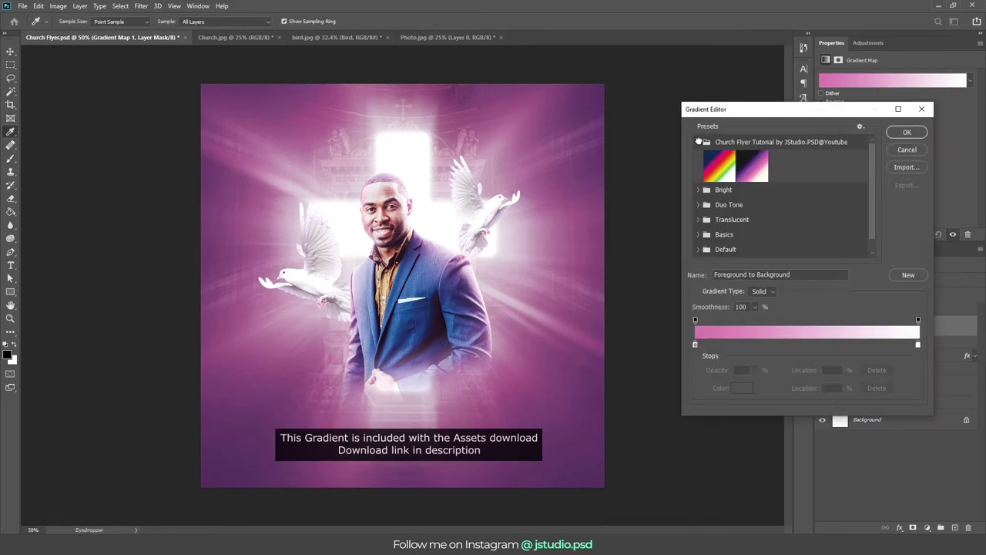
{"action": "left_click", "coordinate": [758, 166]}
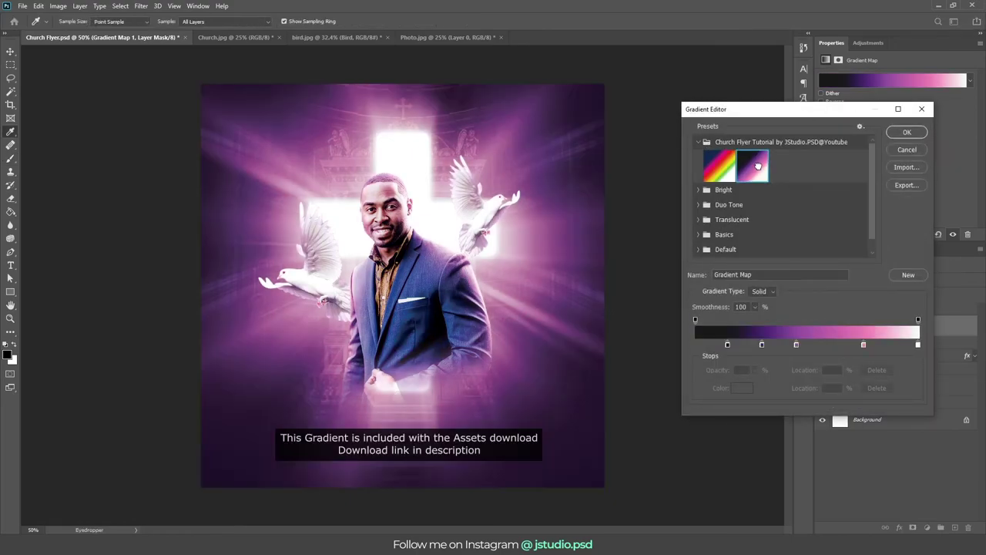
{"action": "left_click", "coordinate": [906, 132]}
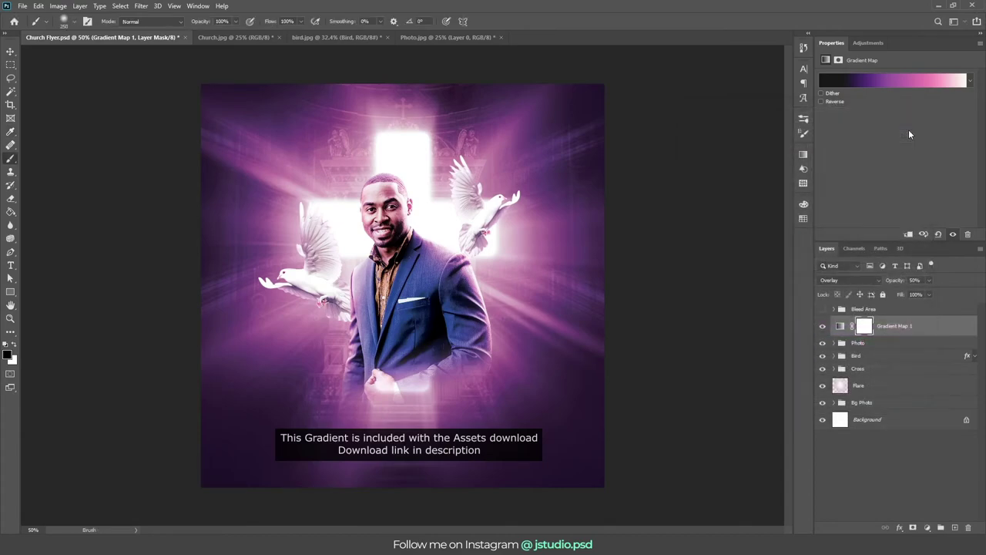
{"action": "left_click", "coordinate": [889, 404], "text": "shift"}
{"action": "key", "text": "ctrl+g"}
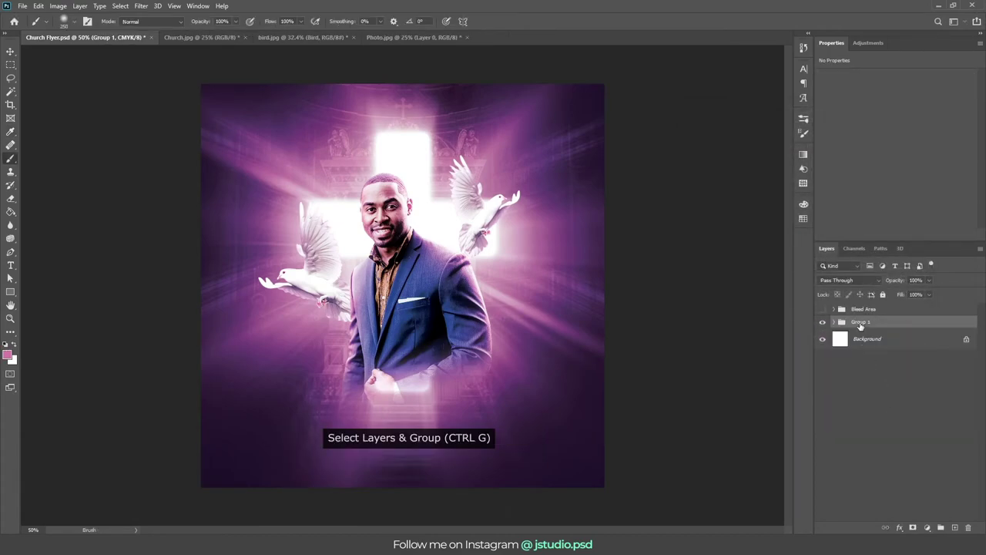
Step: Rename Group 1 to Background
{"action": "double_click", "coordinate": [860, 322]}
{"action": "type", "text": "Backgrou"}
{"action": "type", "text": "nd"}
{"action": "key", "text": "Return"}
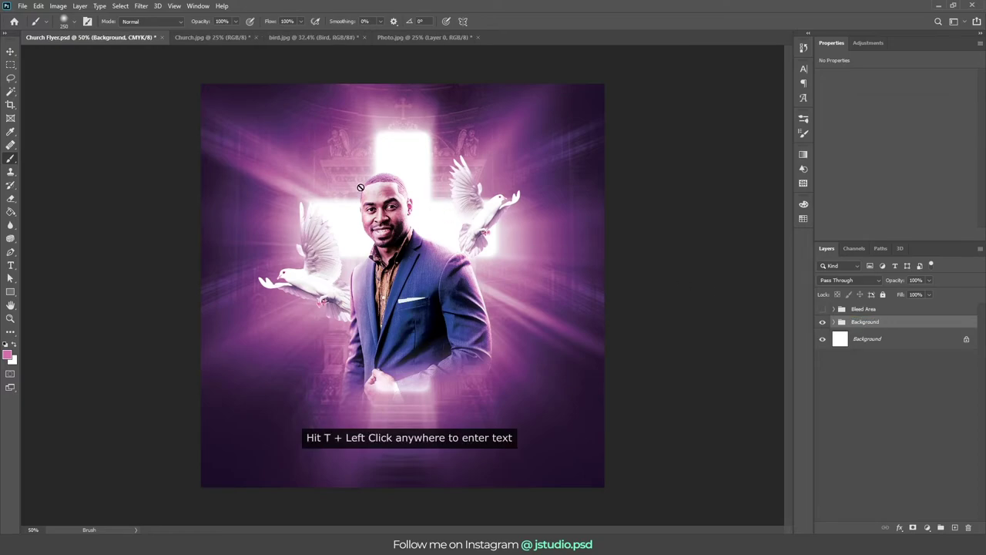
Step: Add 'A NIGHT OF SPECIAL PRAYERS' near the top, centred horizontally and nudged slightly up
{"action": "key", "text": "t"}
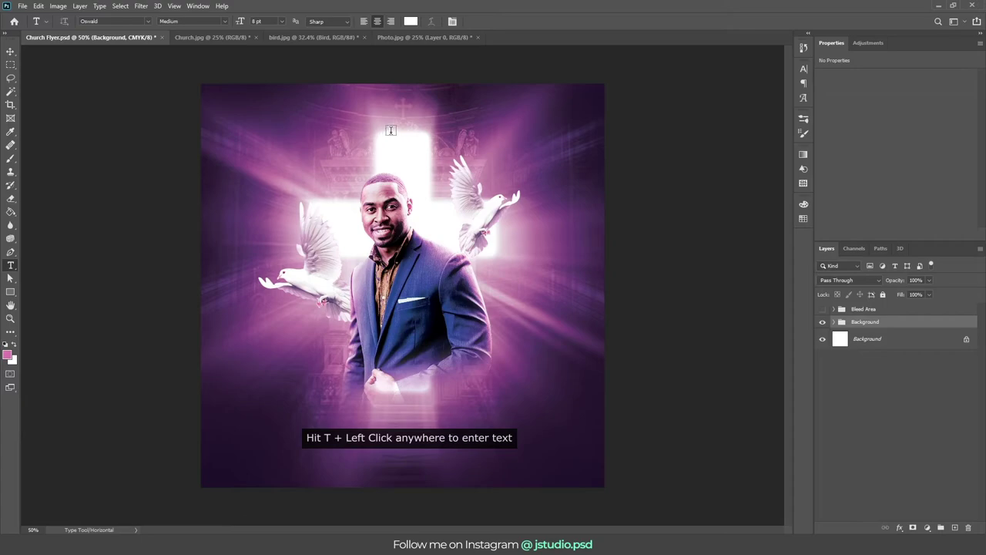
{"action": "left_click", "coordinate": [389, 129]}
{"action": "type", "text": "A NIGHT OF SPECIAL PRAYERS"}
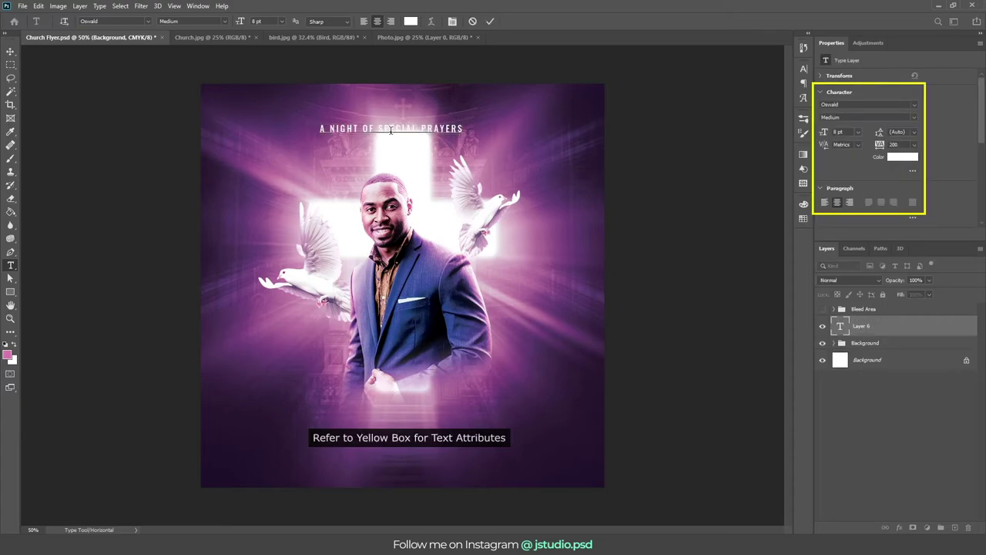
{"action": "key", "text": "ctrl+Return"}
{"action": "key", "text": "v"}
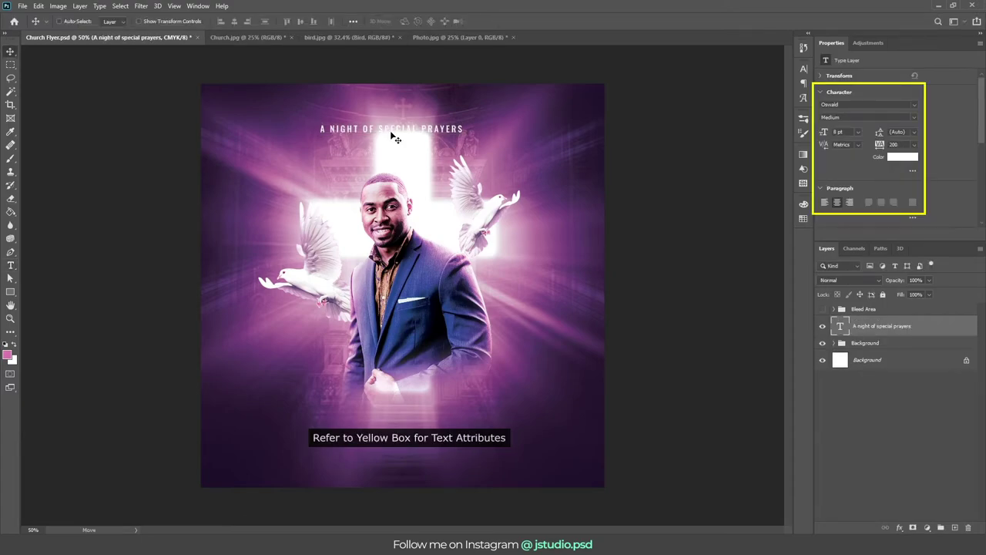
{"action": "key", "text": "ctrl+a"}
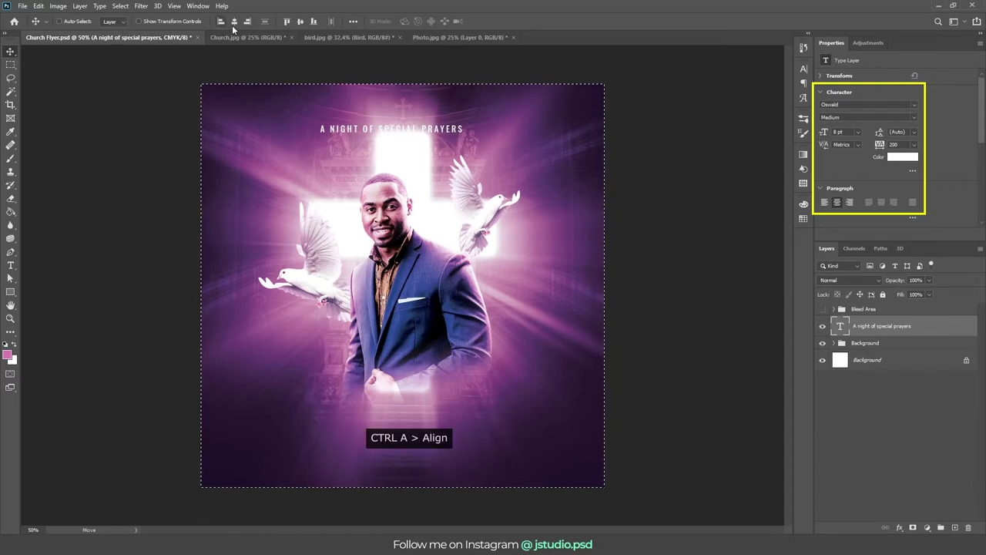
{"action": "left_click", "coordinate": [233, 25]}
{"action": "key", "text": "ctrl+d"}
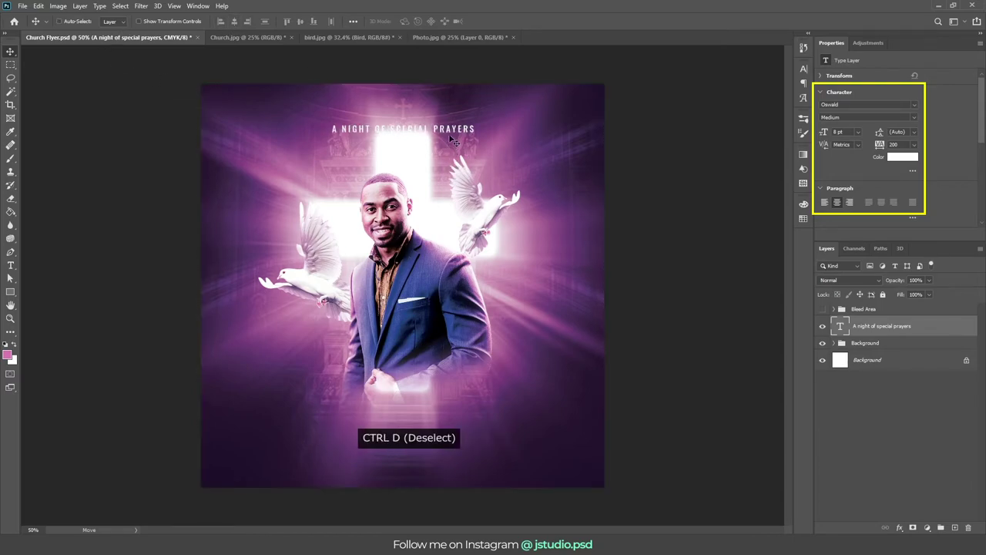
{"action": "left_click_drag", "start_coordinate": [448, 133], "coordinate": [450, 123]}
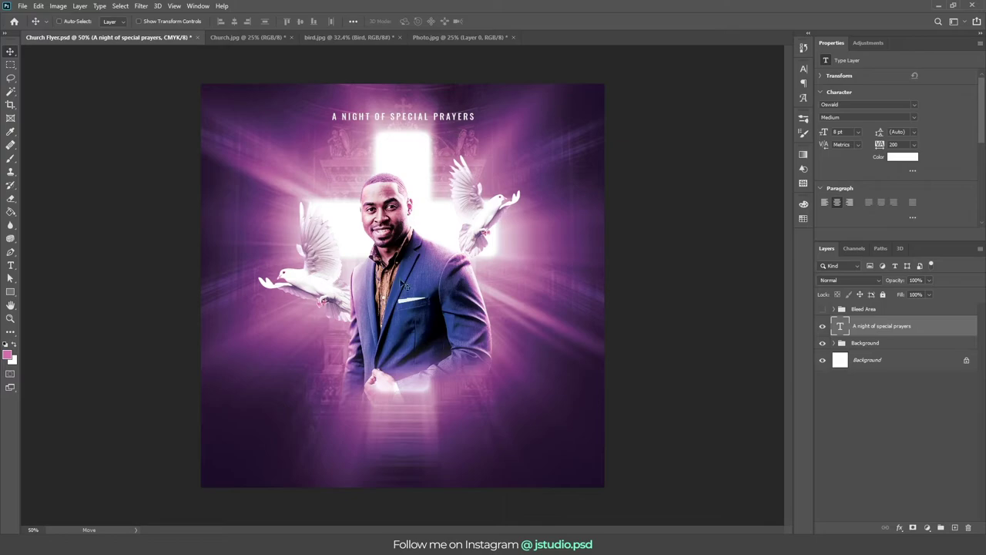
Step: Type the CHURCH headline mid-canvas, centre it horizontally and move it slightly up
{"action": "key", "text": "t"}
{"action": "left_click", "coordinate": [361, 356]}
{"action": "type", "text": "CHURCH"}
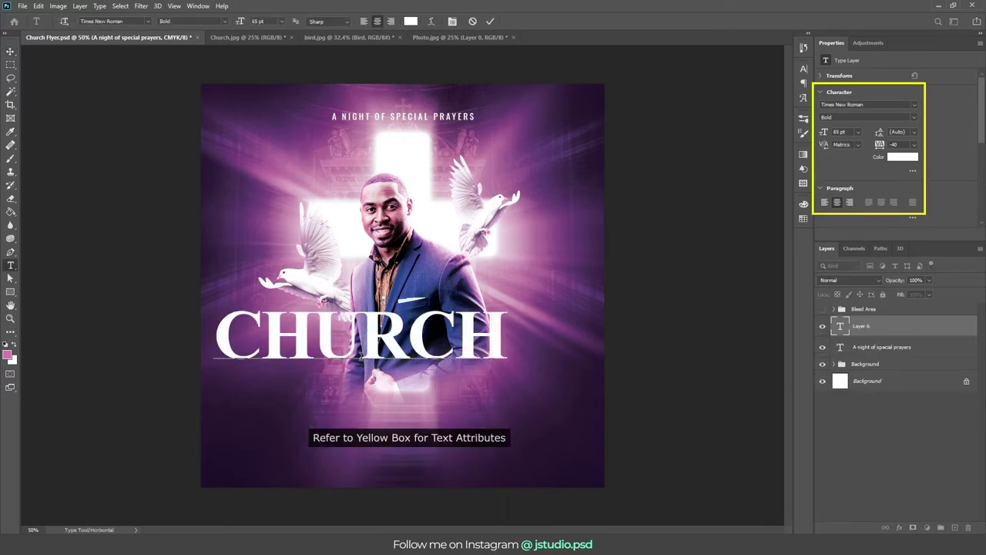
{"action": "left_click", "coordinate": [490, 21]}
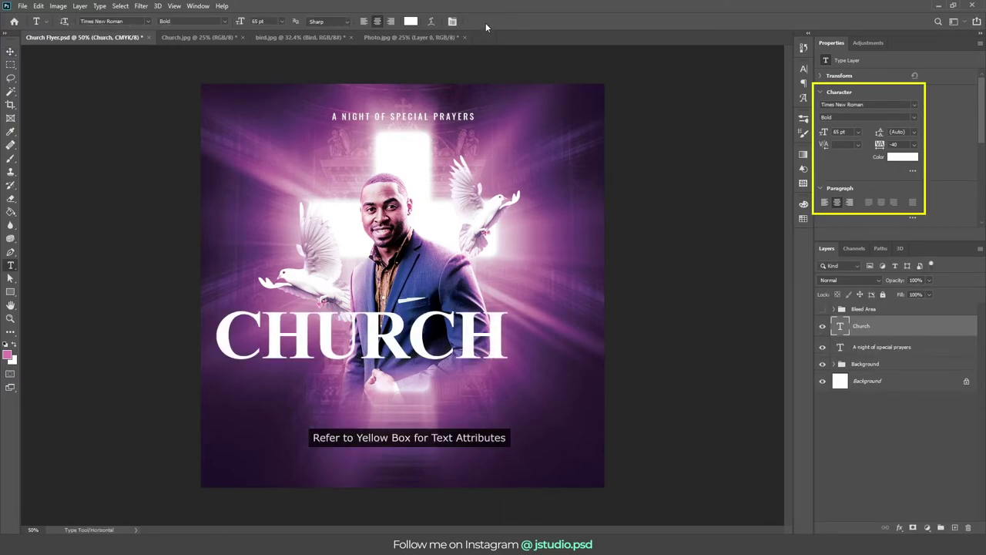
{"action": "key", "text": "v"}
{"action": "key", "text": "ctrl+a"}
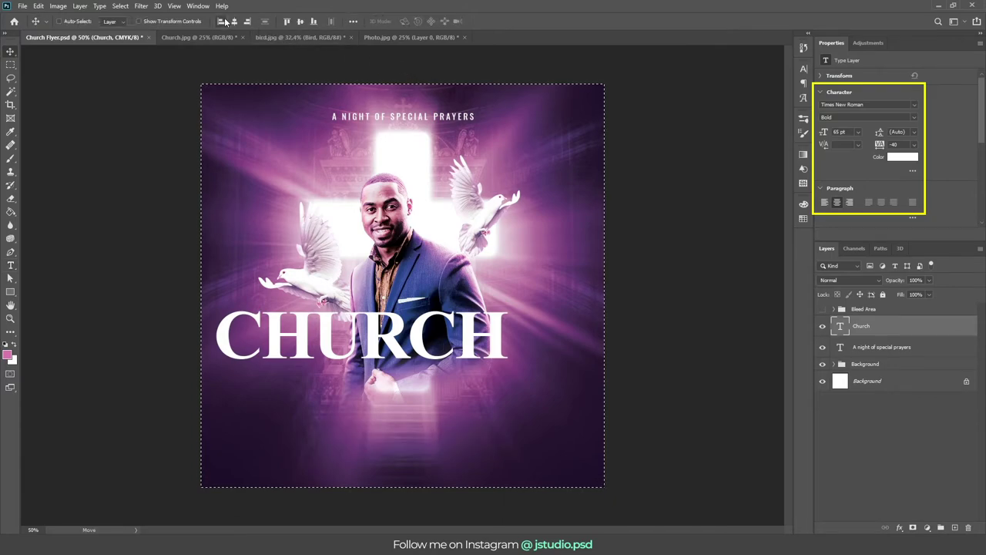
{"action": "left_click", "coordinate": [234, 20]}
{"action": "key", "text": "ctrl+d"}
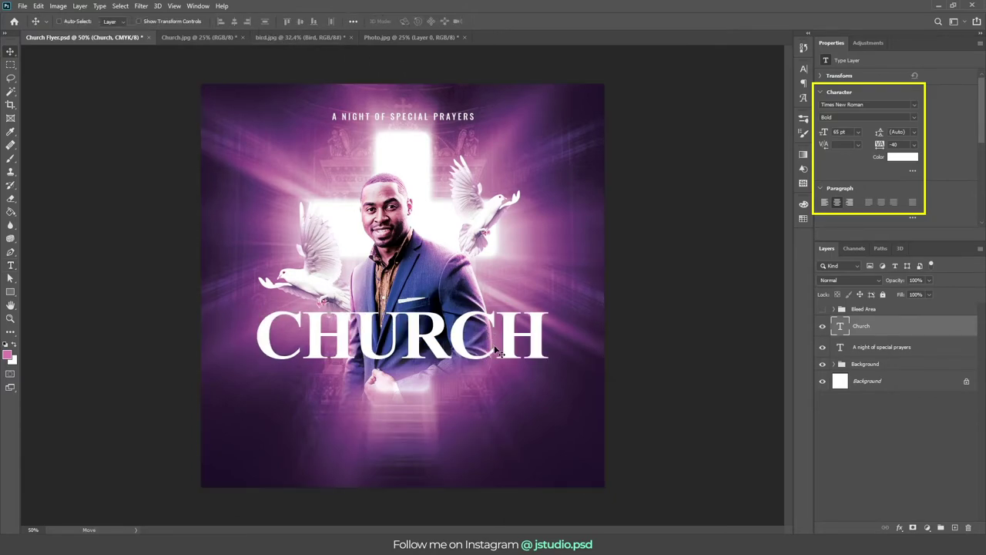
{"action": "left_click_drag", "start_coordinate": [500, 352], "coordinate": [500, 336]}
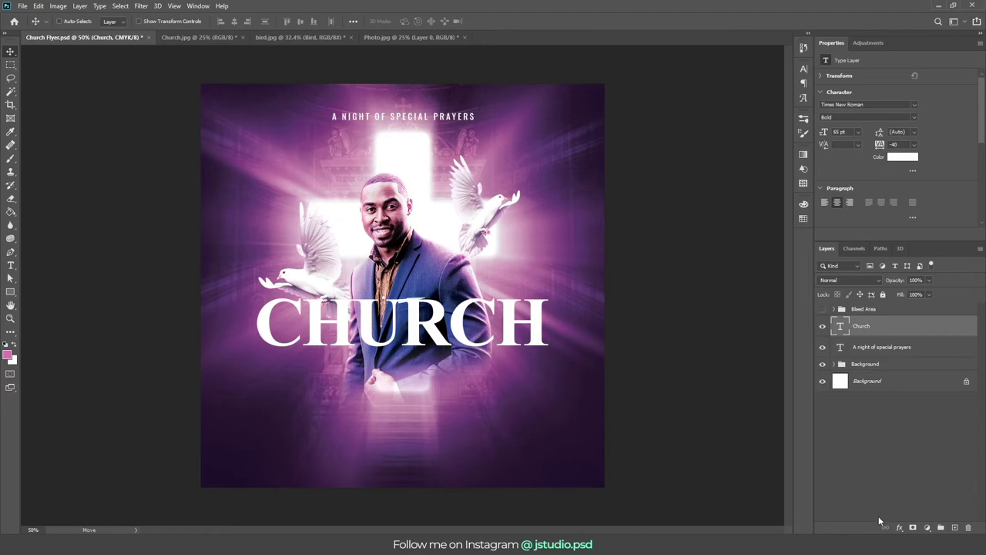
Step: Give CHURCH a rainbow preset Gradient Overlay at 15% opacity, then nudge it down
{"action": "left_click", "coordinate": [899, 527]}
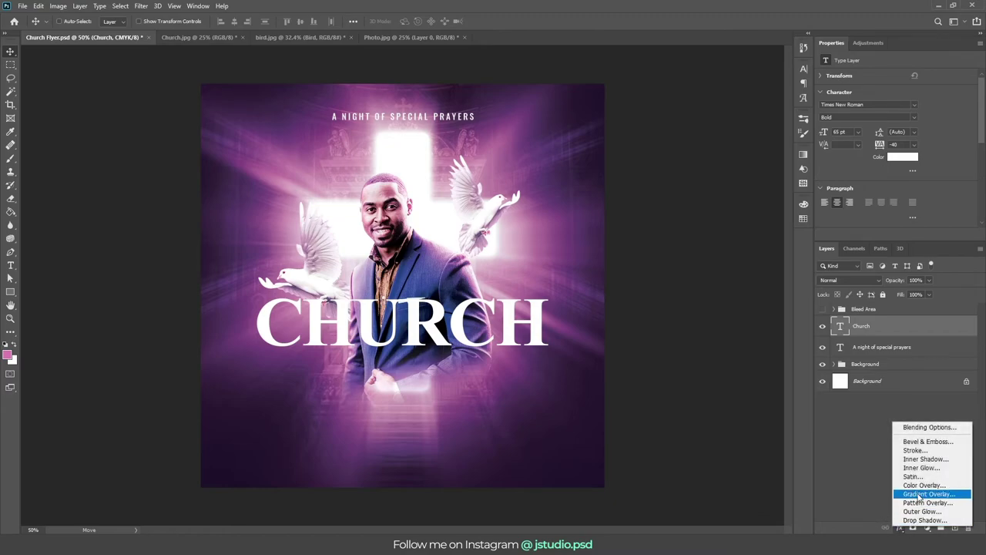
{"action": "left_click", "coordinate": [919, 494]}
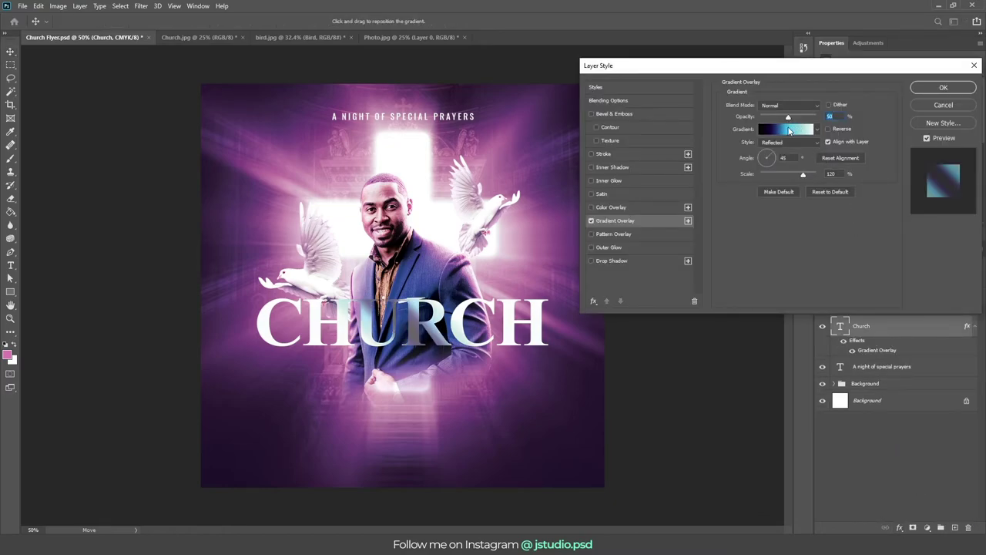
{"action": "left_click", "coordinate": [788, 131]}
{"action": "left_click", "coordinate": [698, 142]}
{"action": "left_click", "coordinate": [719, 165]}
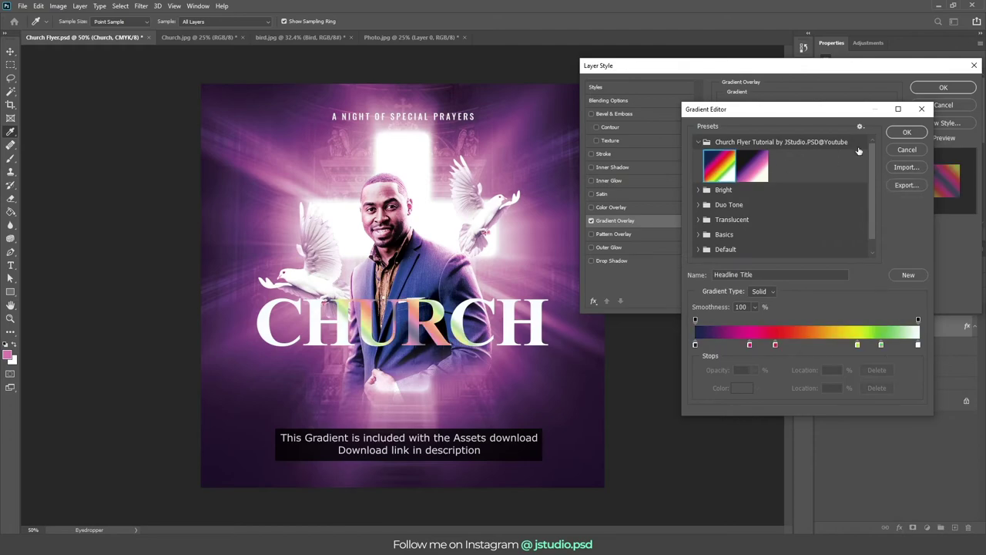
{"action": "left_click", "coordinate": [903, 133]}
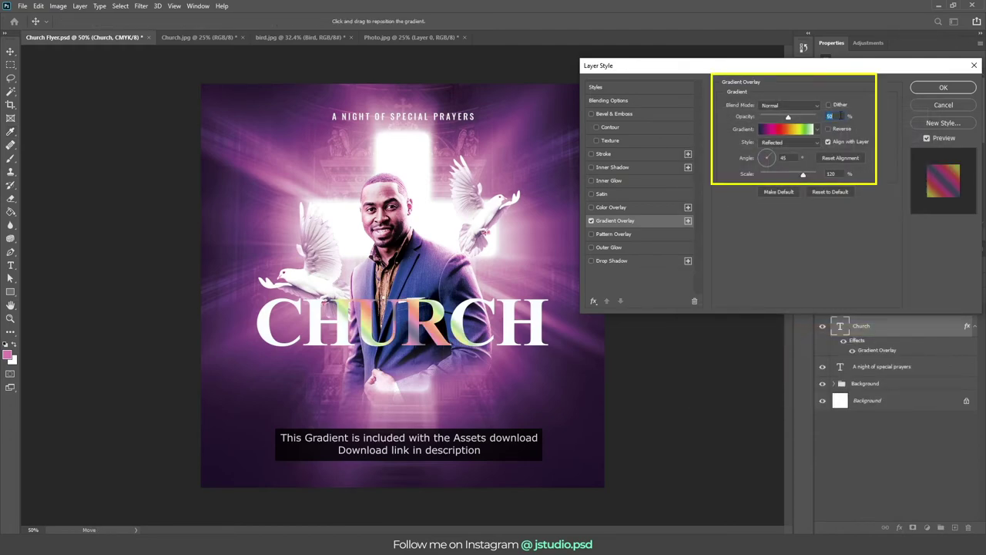
{"action": "type", "text": "15"}
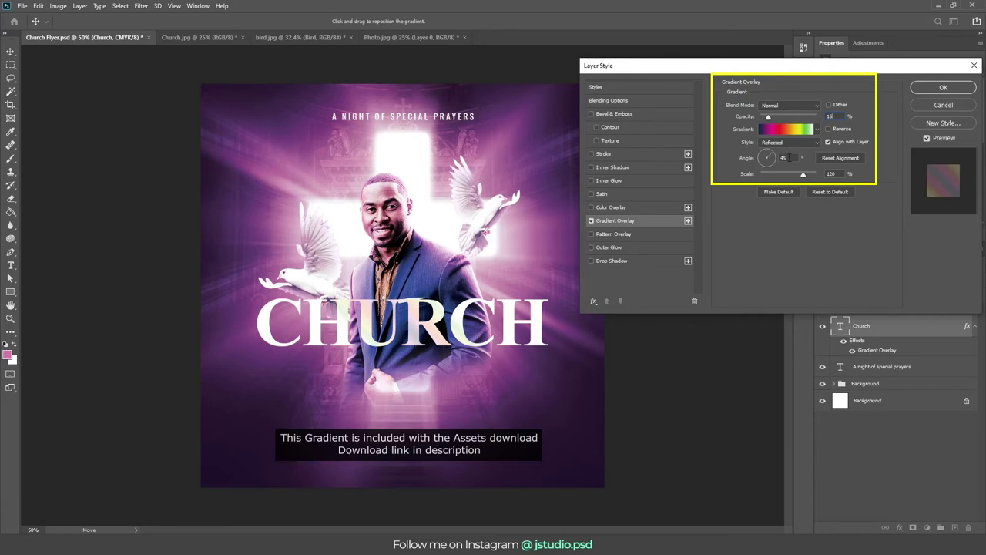
{"action": "left_click", "coordinate": [940, 88]}
{"action": "left_click_drag", "start_coordinate": [406, 320], "coordinate": [403, 325]}
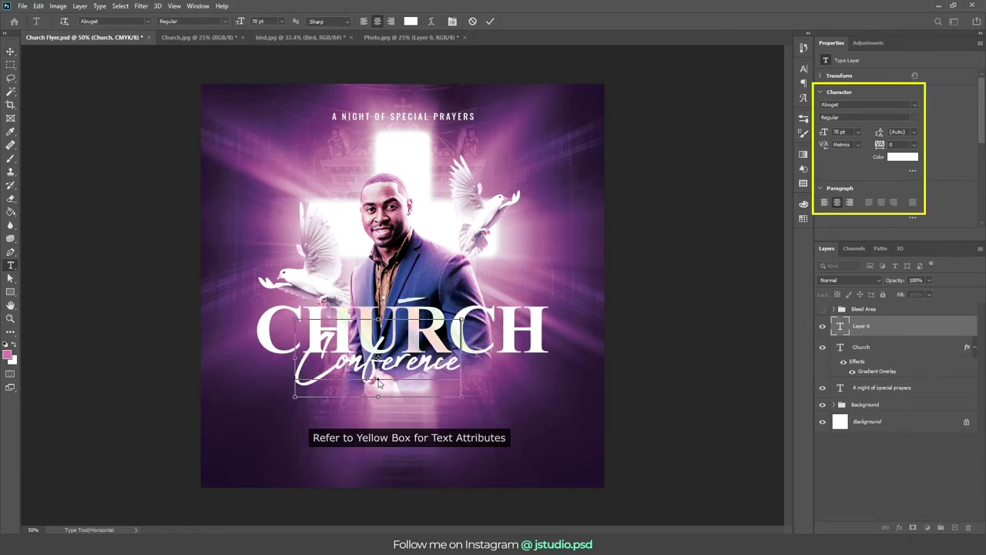
Step: Commit the Conference script, colour it yellow and shift it slightly right and up
{"action": "key", "text": "ctrl+Return"}
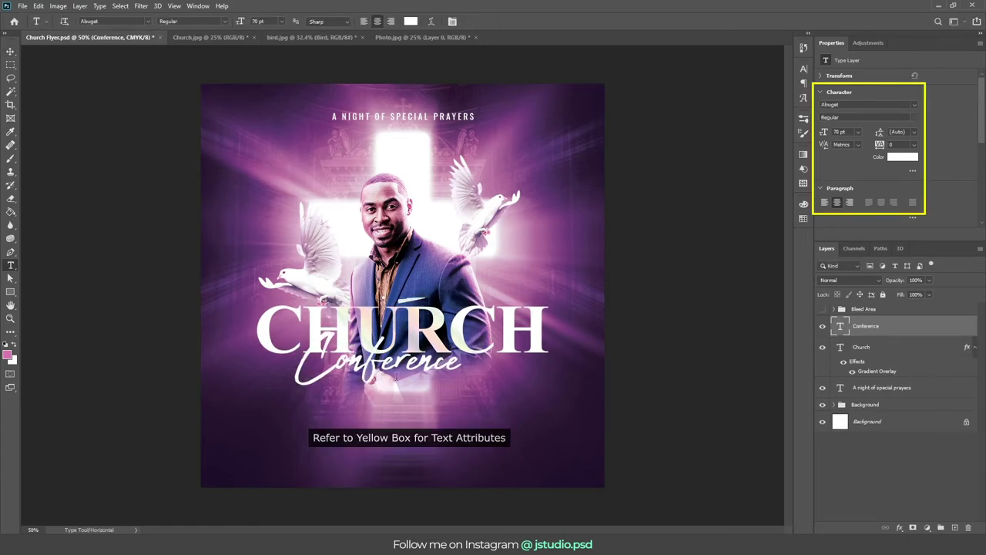
{"action": "left_click", "coordinate": [902, 156]}
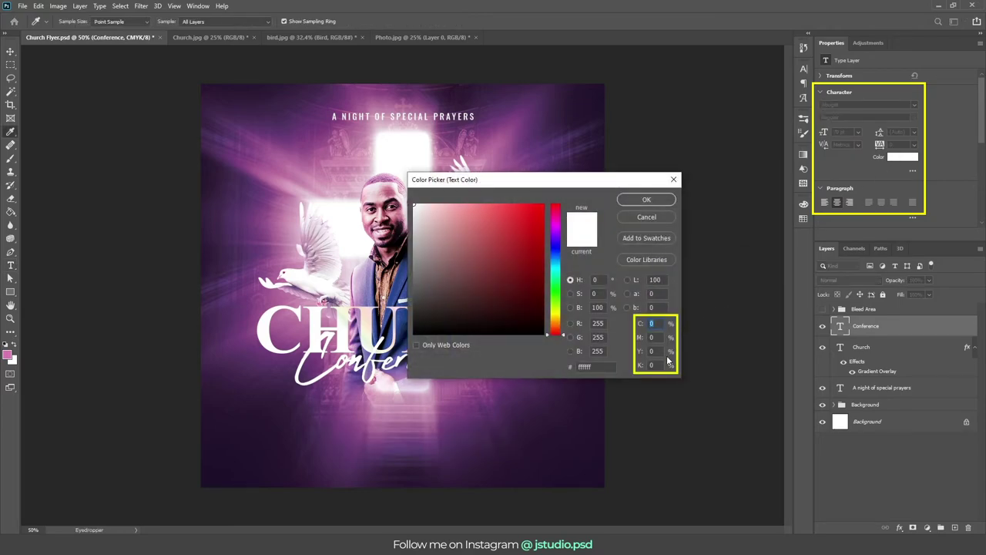
{"action": "type", "text": "100"}
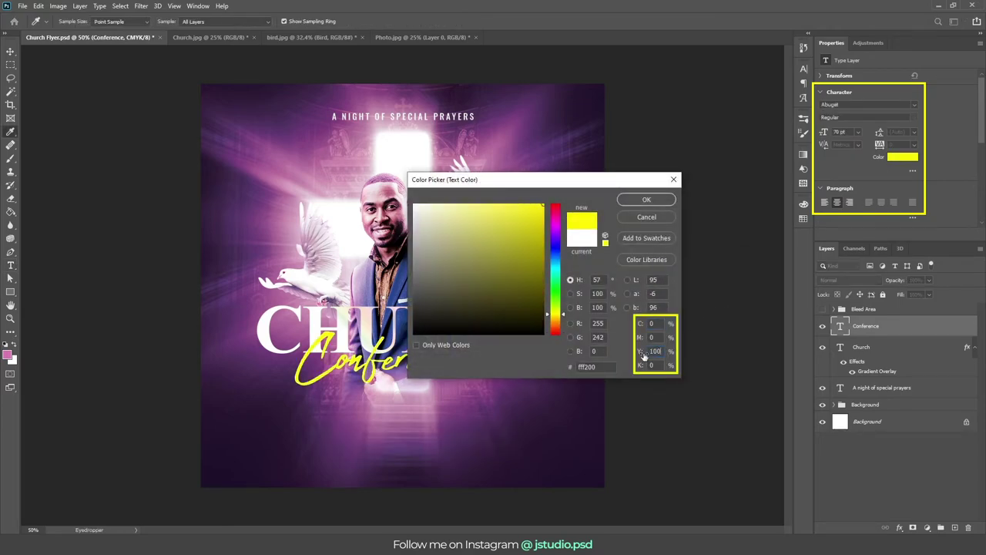
{"action": "key", "text": "Return"}
{"action": "key", "text": "v"}
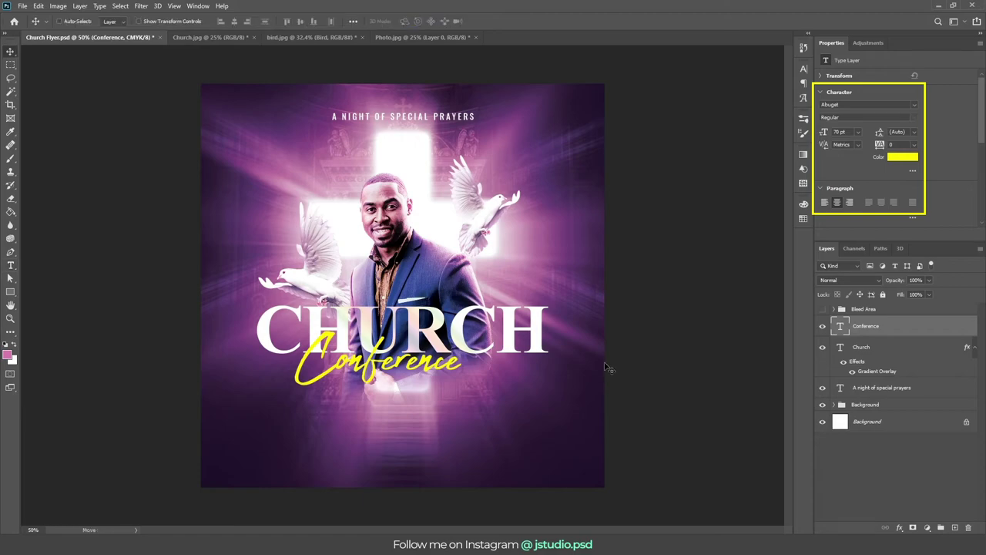
{"action": "key", "text": "ctrl+a"}
{"action": "key", "text": "ctrl+d"}
{"action": "left_click_drag", "start_coordinate": [409, 366], "coordinate": [434, 366]}
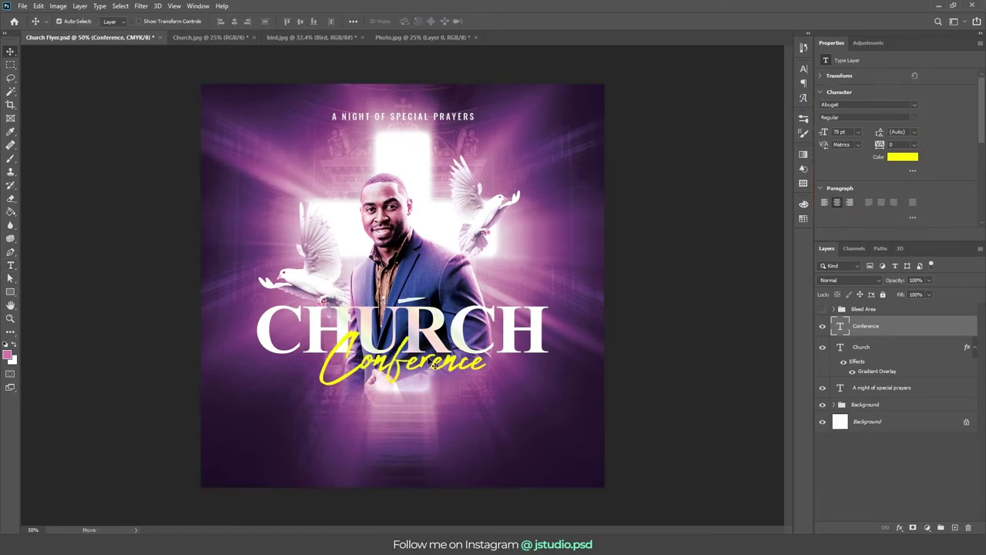
{"action": "key", "text": "Up"}
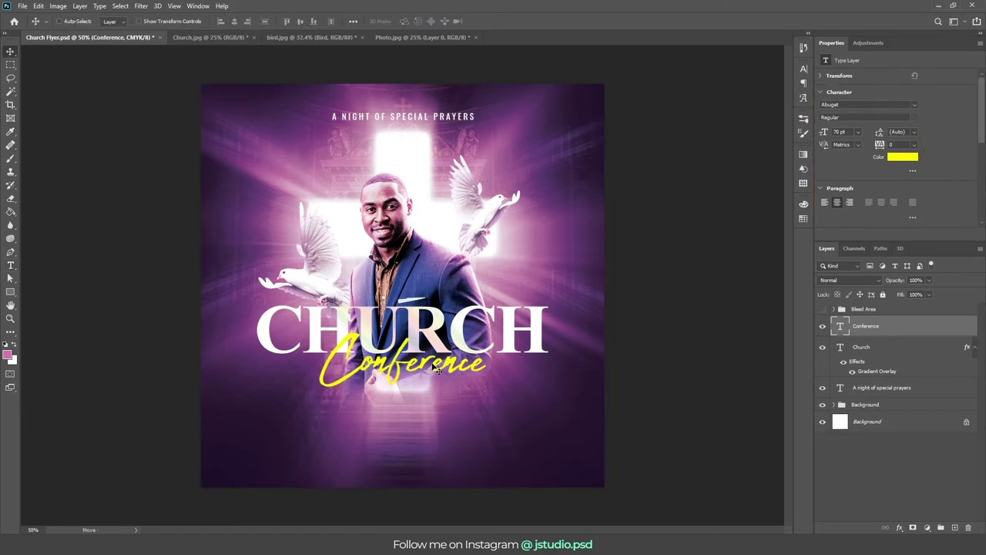
Step: Give Conference a pink (C0 M75 Y0 K0) drop shadow with 5 px distance and size
{"action": "left_click", "coordinate": [900, 528]}
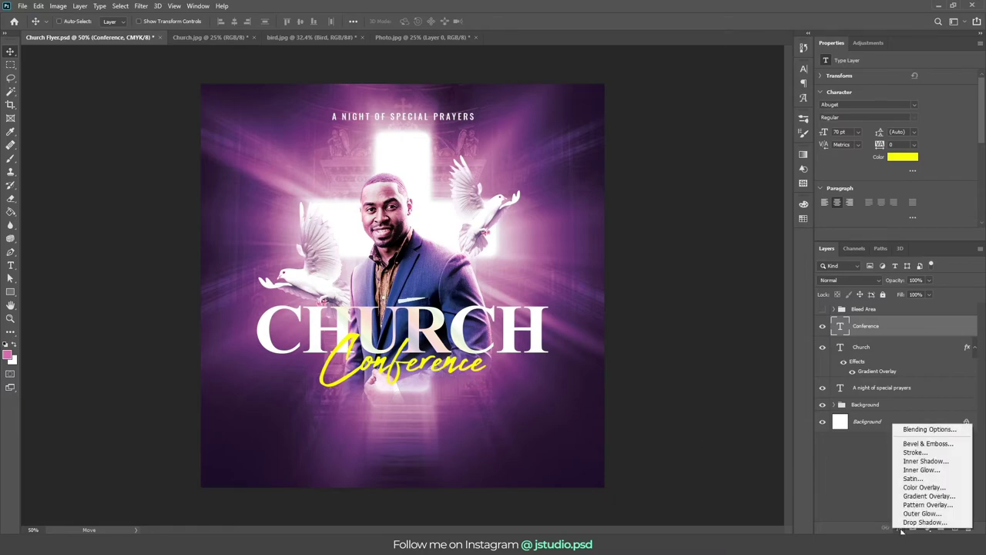
{"action": "left_click", "coordinate": [897, 513]}
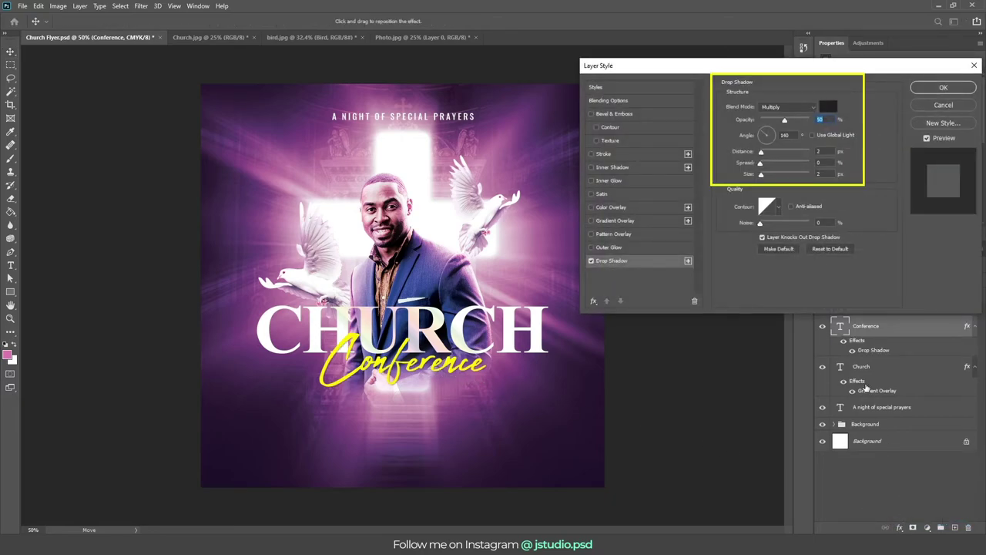
{"action": "left_click", "coordinate": [828, 110]}
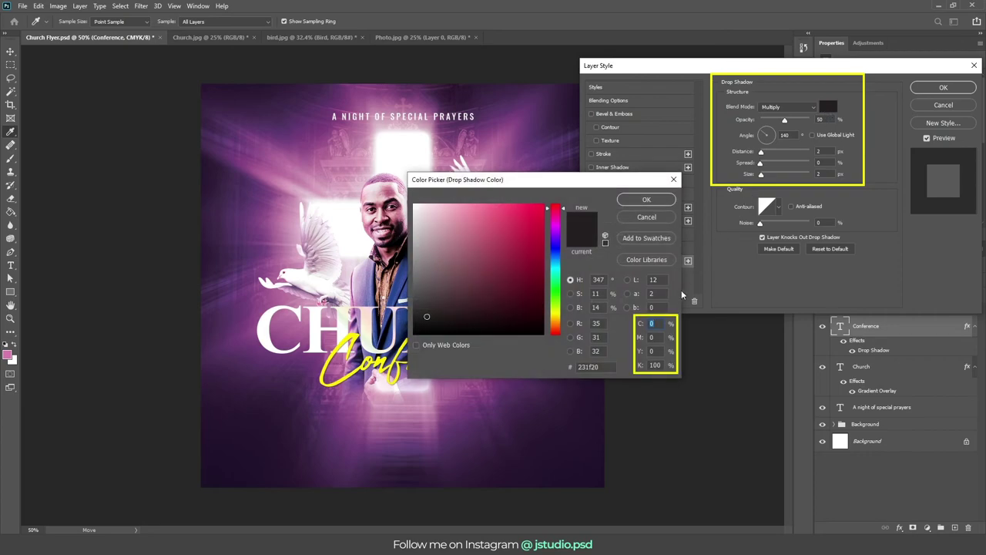
{"action": "type", "text": "75"}
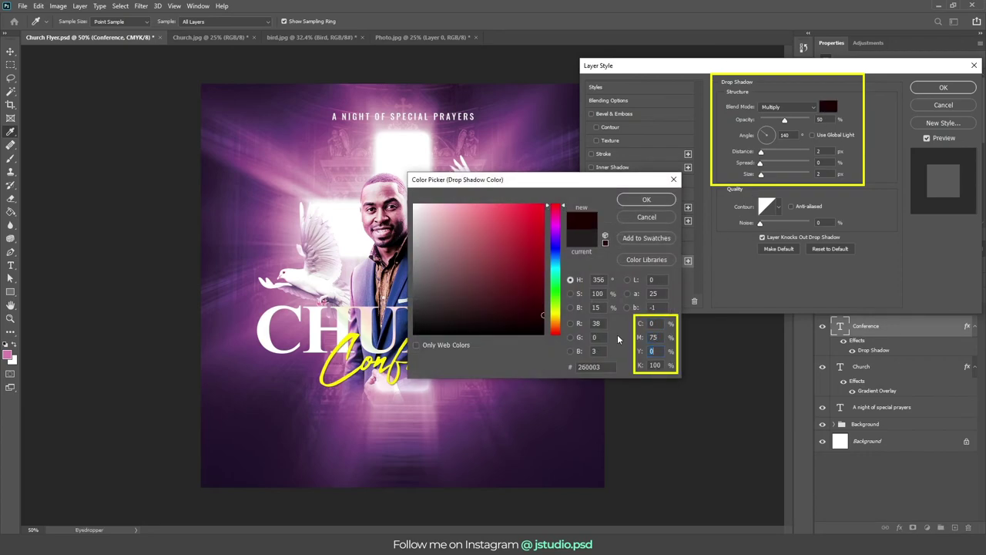
{"action": "key", "text": "Tab"}
{"action": "key", "text": "Tab"}
{"action": "type", "text": "0"}
{"action": "key", "text": "Return"}
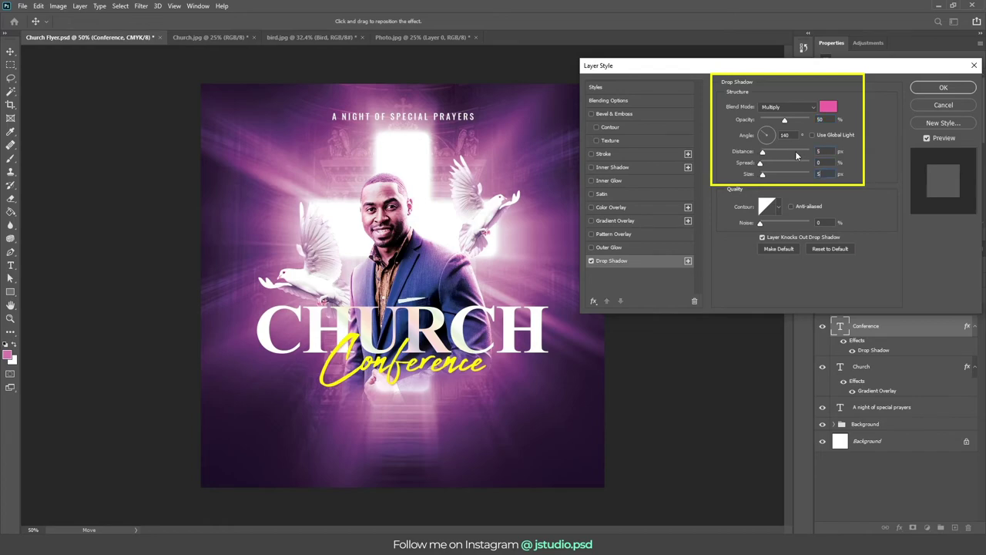
{"action": "left_click", "coordinate": [922, 89]}
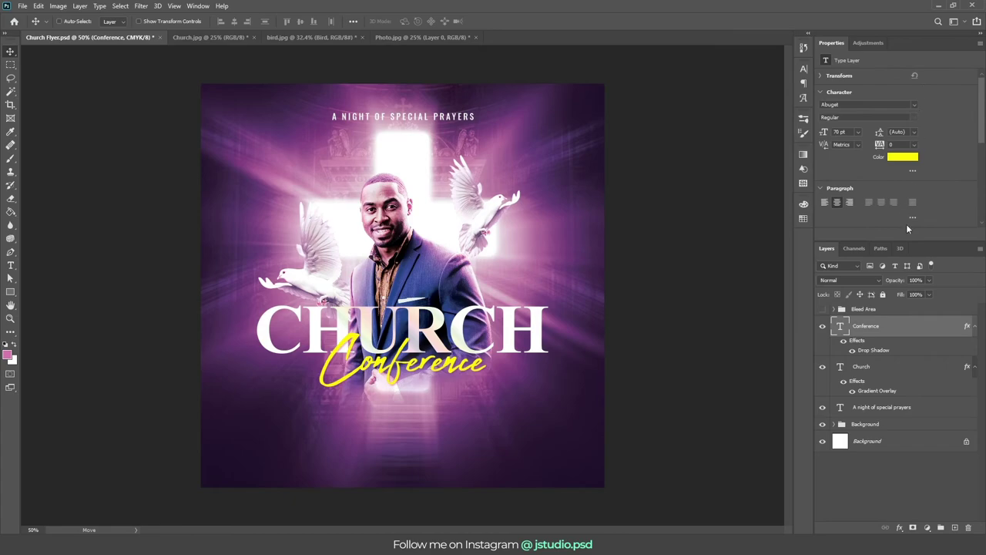
Step: Group the CHURCH and Conference text layers as Headline
{"action": "left_click", "coordinate": [885, 365], "text": "shift"}
{"action": "key", "text": "ctrl+g"}
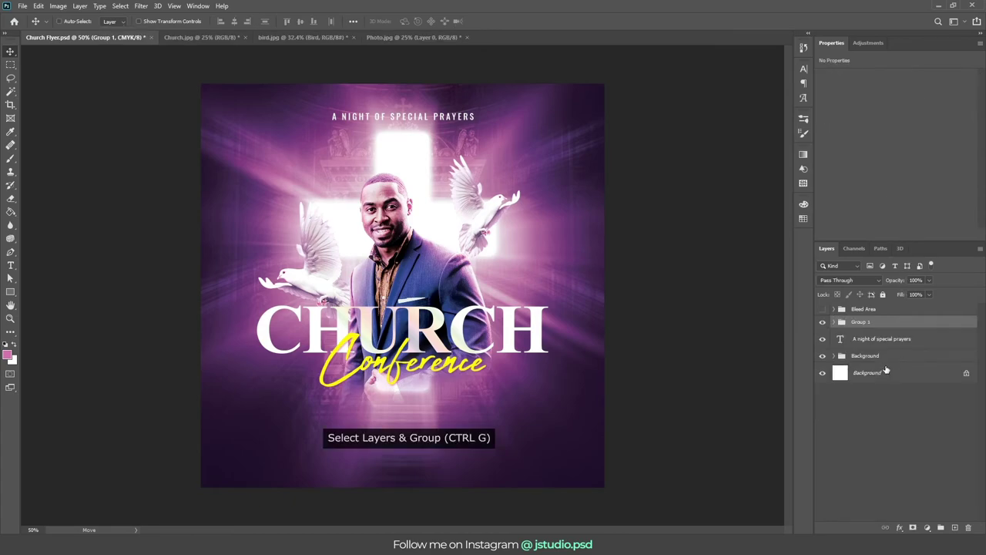
{"action": "double_click", "coordinate": [860, 321]}
{"action": "type", "text": "Headlin"}
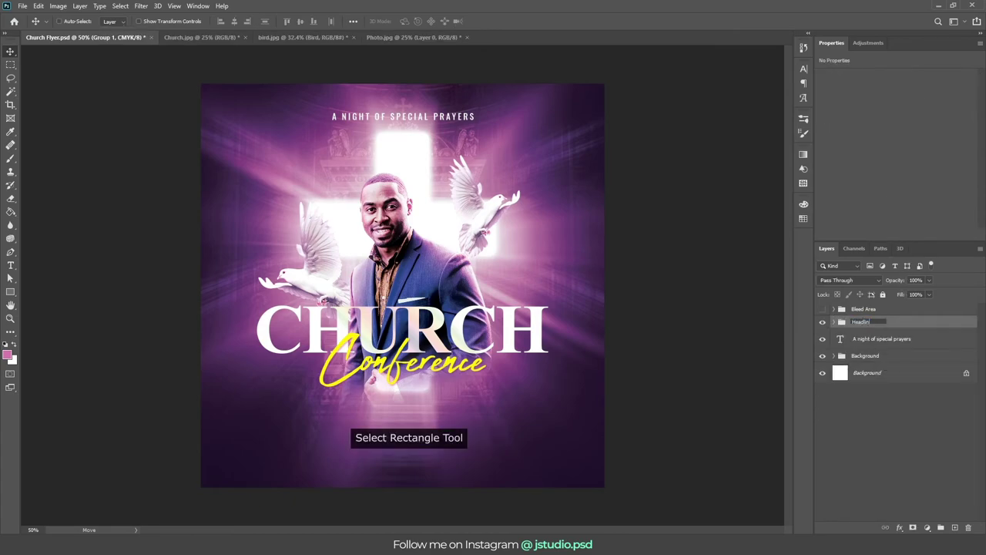
{"action": "type", "text": "e"}
{"action": "key", "text": "Return"}
Step: Draw a small square below Conference and fill it yellow (C0 M0 Y100)
{"action": "right_click", "coordinate": [10, 292]}
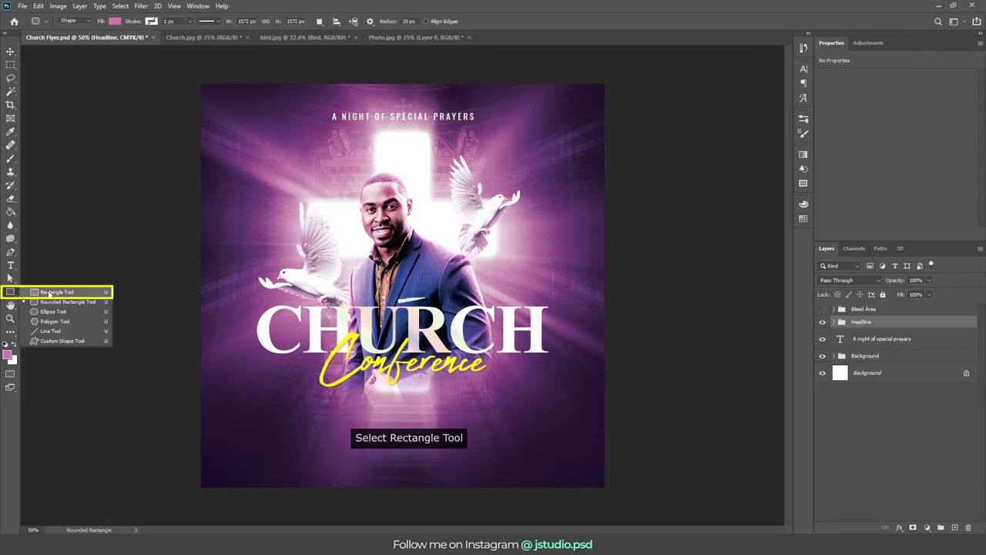
{"action": "left_click", "coordinate": [49, 293]}
{"action": "left_click_drag", "start_coordinate": [386, 392], "coordinate": [422, 416]}
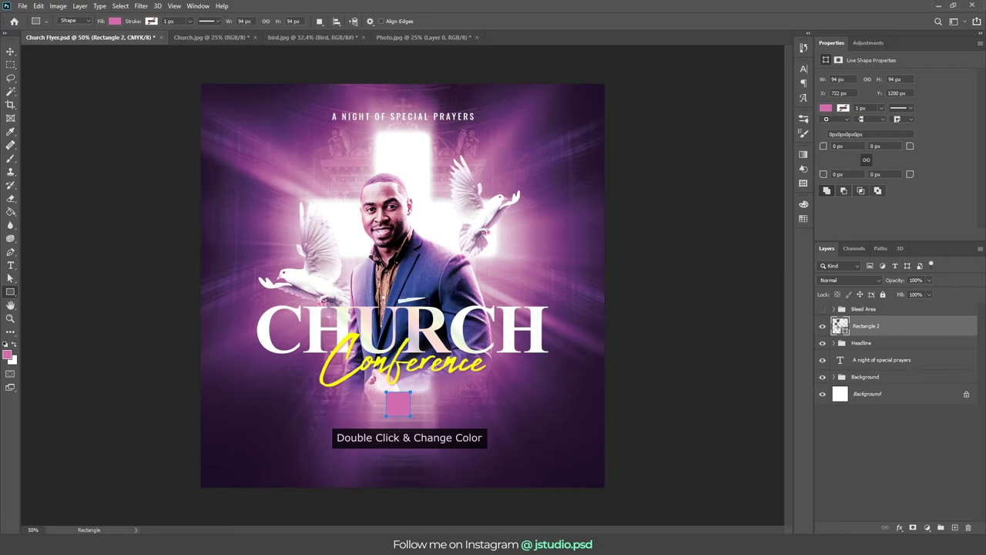
{"action": "double_click", "coordinate": [841, 328]}
{"action": "type", "text": "0"}
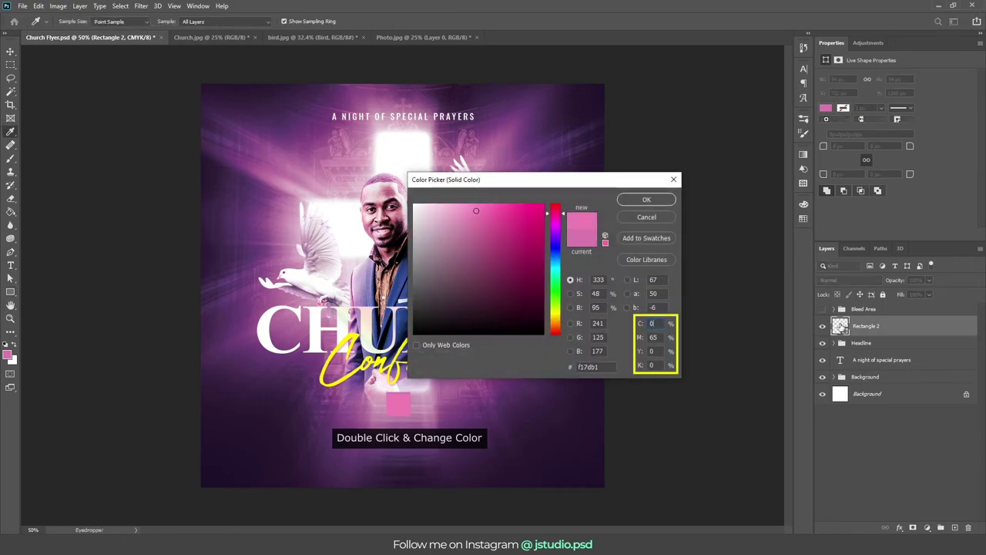
{"action": "key", "text": "Tab"}
{"action": "type", "text": "0"}
{"action": "key", "text": "Tab"}
{"action": "type", "text": "100"}
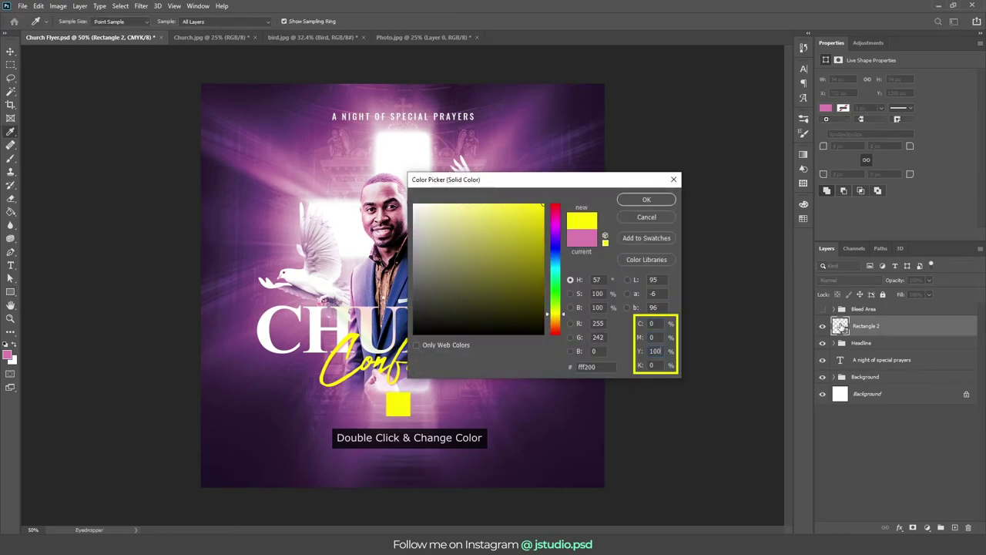
{"action": "key", "text": "Return"}
Step: Rotate the yellow square 45° into a diamond and resize it to 170 px
{"action": "key", "text": "v"}
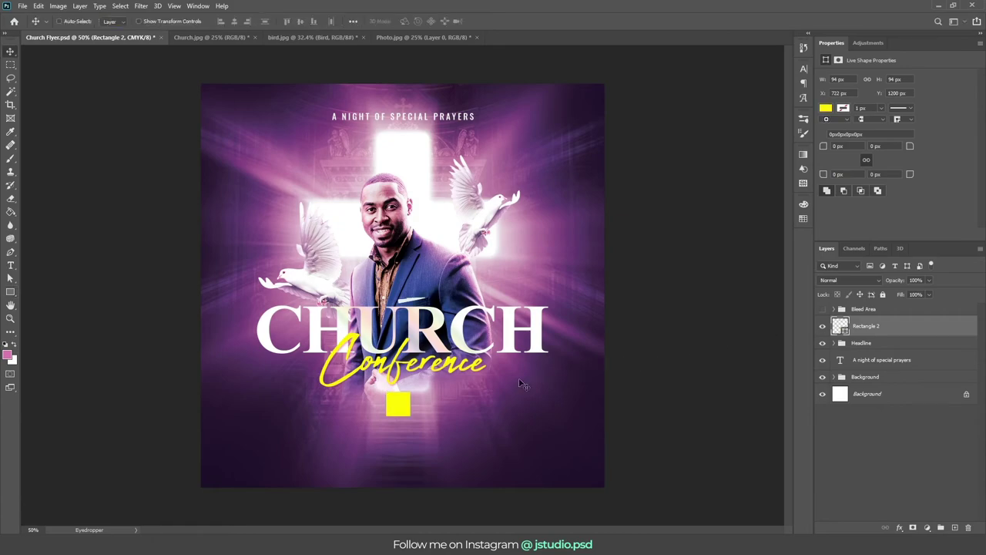
{"action": "key", "text": "ctrl+t"}
{"action": "left_click_drag", "start_coordinate": [428, 406], "coordinate": [423, 384]}
{"action": "key", "text": "Return"}
{"action": "key", "text": "a"}
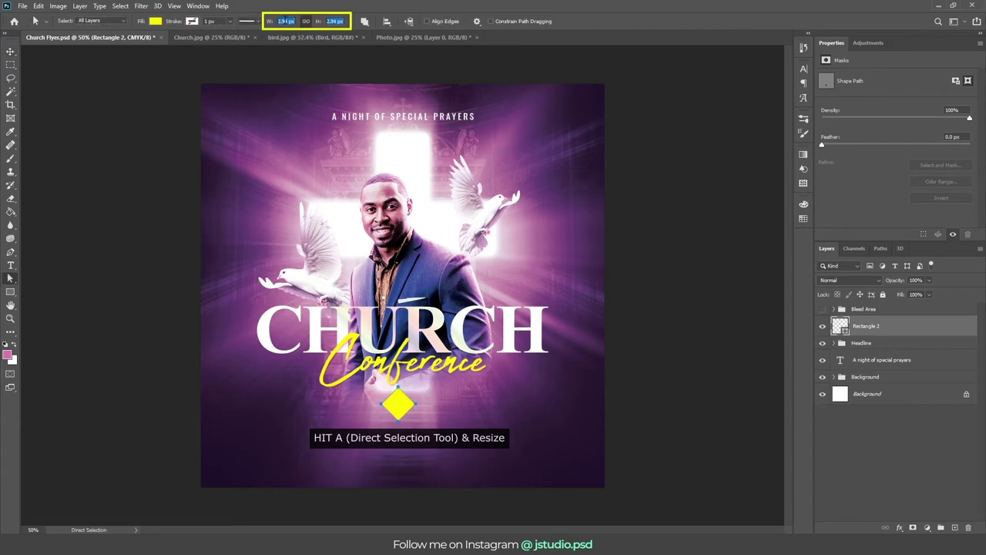
{"action": "type", "text": "170"}
{"action": "key", "text": "Return"}
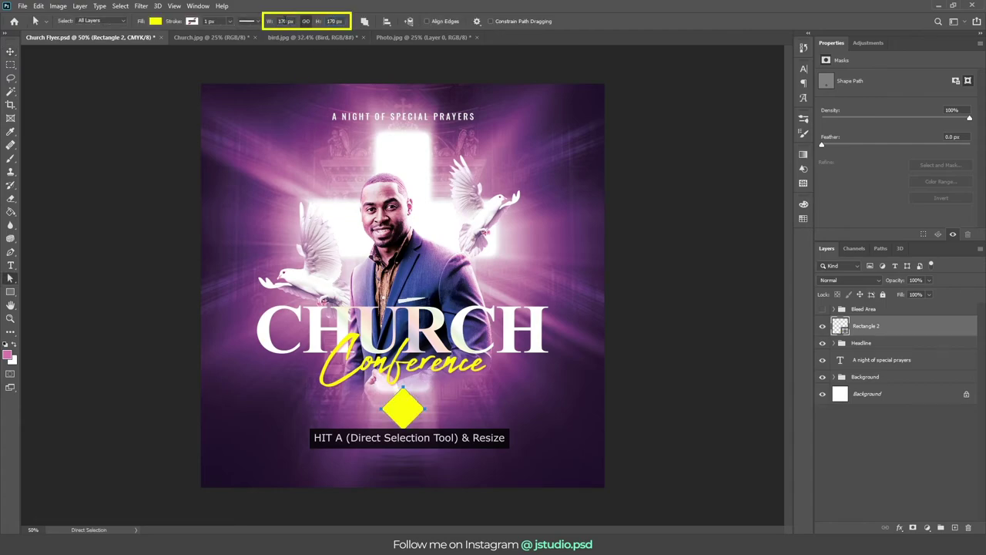
Step: Type 25 and move it onto the centre of the yellow diamond
{"action": "key", "text": "v"}
{"action": "key", "text": "t"}
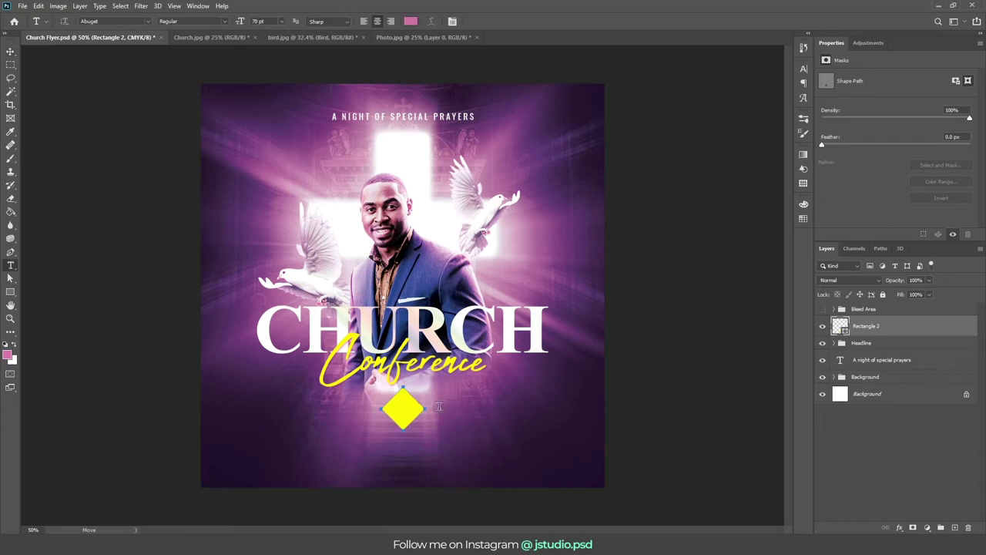
{"action": "left_click", "coordinate": [440, 398]}
{"action": "type", "text": "25"}
{"action": "key", "text": "ctrl+Return"}
{"action": "key", "text": "v"}
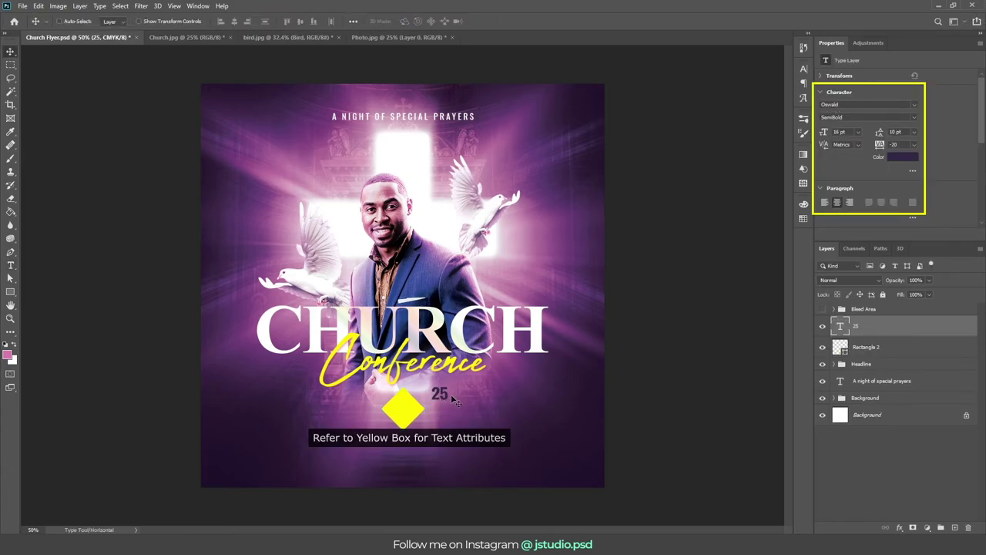
{"action": "left_click_drag", "start_coordinate": [441, 396], "coordinate": [403, 408]}
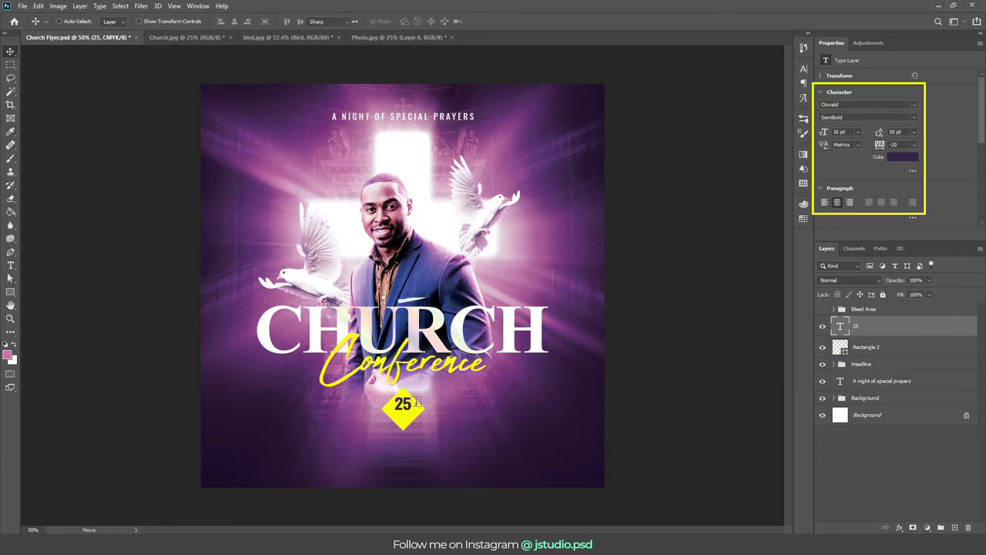
Step: Add MAY below 25 on the diamond in Medium weight at 8 pt
{"action": "key", "text": "t"}
{"action": "left_click", "coordinate": [447, 400]}
{"action": "type", "text": "MAY"}
{"action": "key", "text": "ctrl+Return"}
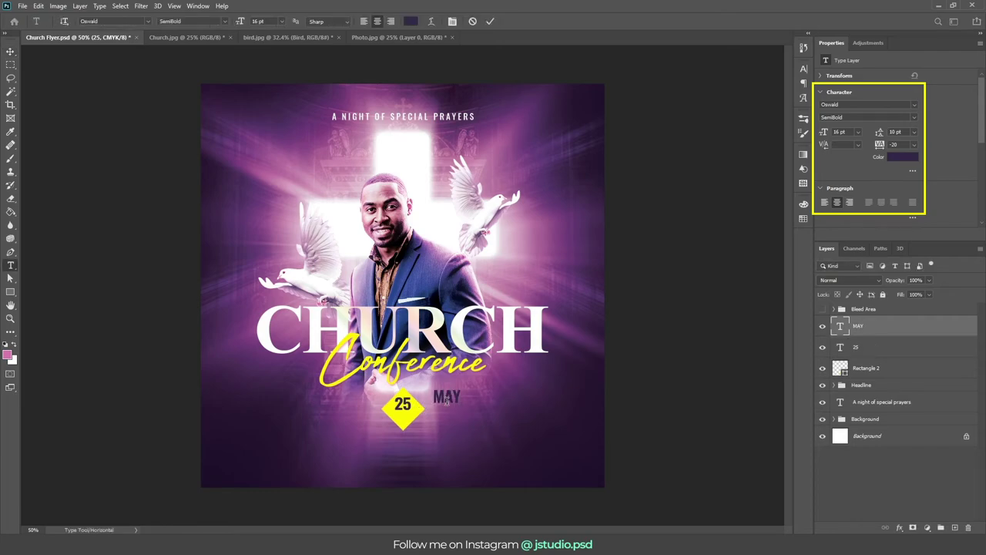
{"action": "key", "text": "v"}
{"action": "left_click_drag", "start_coordinate": [447, 400], "coordinate": [411, 422]}
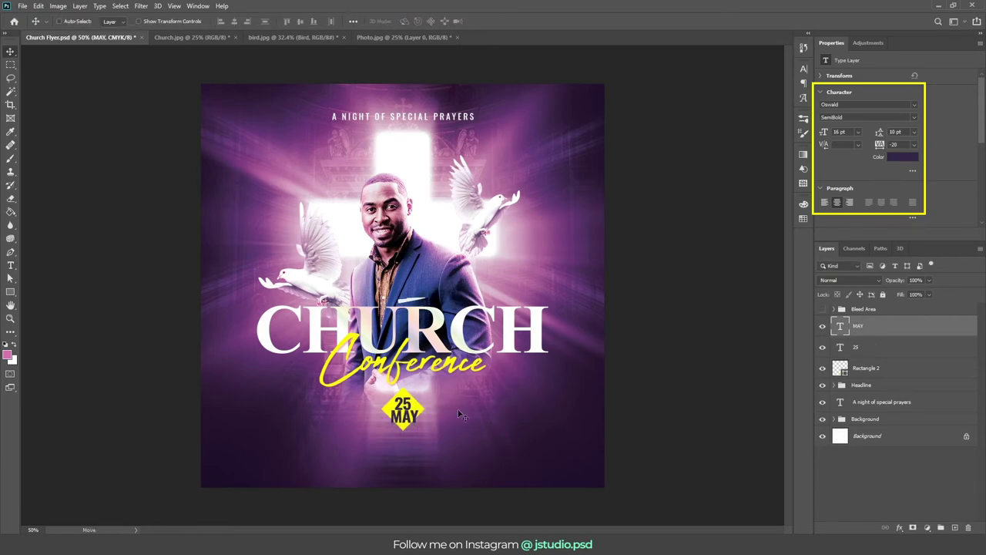
{"action": "left_click", "coordinate": [916, 119]}
{"action": "left_click", "coordinate": [869, 146]}
{"action": "key", "text": "Tab"}
{"action": "type", "text": "8"}
{"action": "key", "text": "Return"}
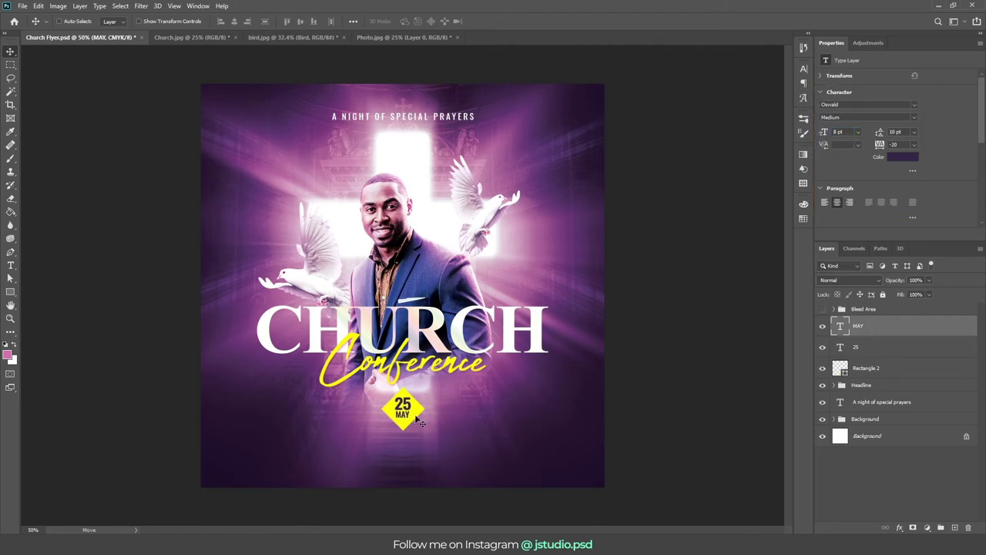
Step: Nudge 25 MAY down, align it with the diamond and group them as Date
{"action": "left_click", "coordinate": [893, 346], "text": "shift"}
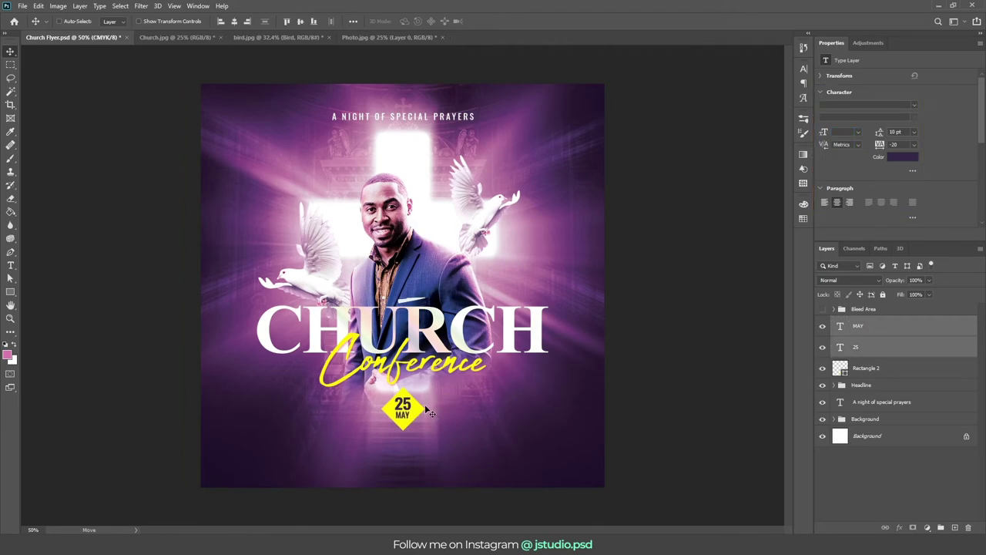
{"action": "key", "text": "Down"}
{"action": "key", "text": "Down"}
{"action": "key", "text": "Down"}
{"action": "left_click", "coordinate": [889, 374], "text": "shift"}
{"action": "key", "text": "ctrl+a"}
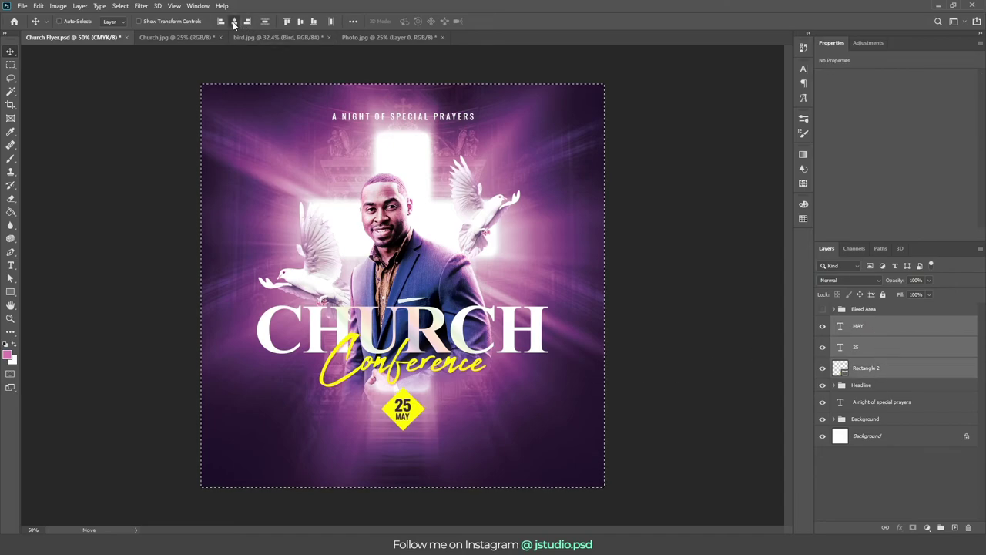
{"action": "key", "text": "ctrl+d"}
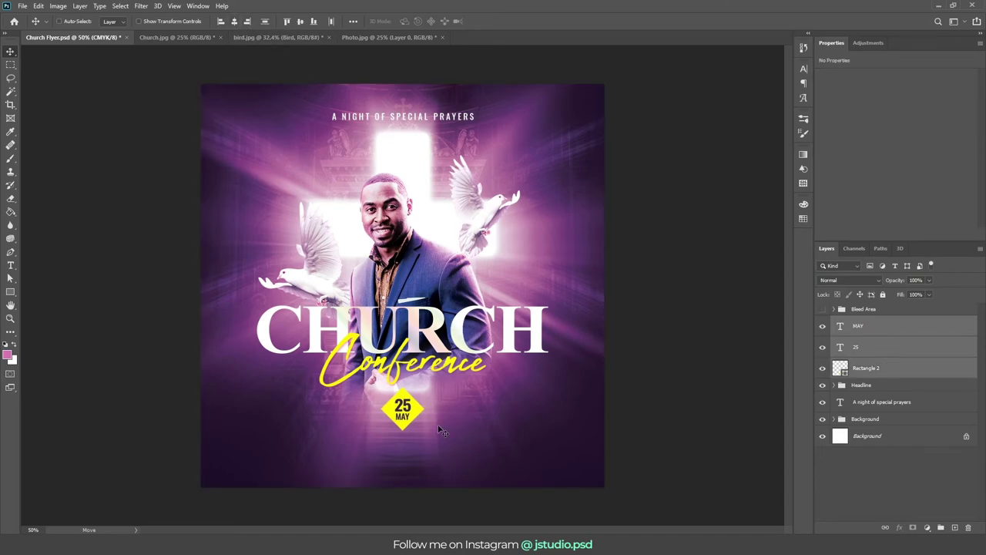
{"action": "key", "text": "ctrl+g"}
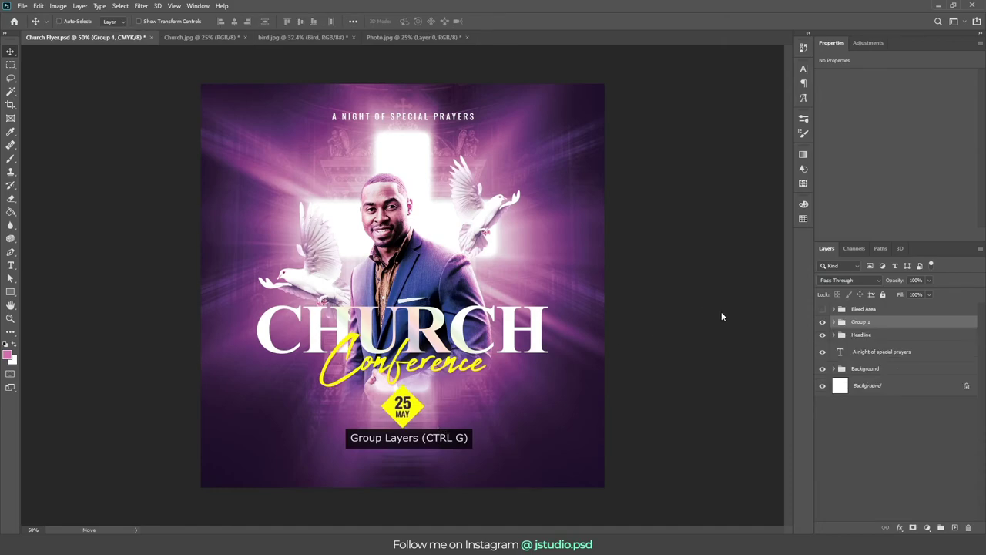
{"action": "double_click", "coordinate": [853, 322]}
{"action": "key", "text": "BackSpace"}
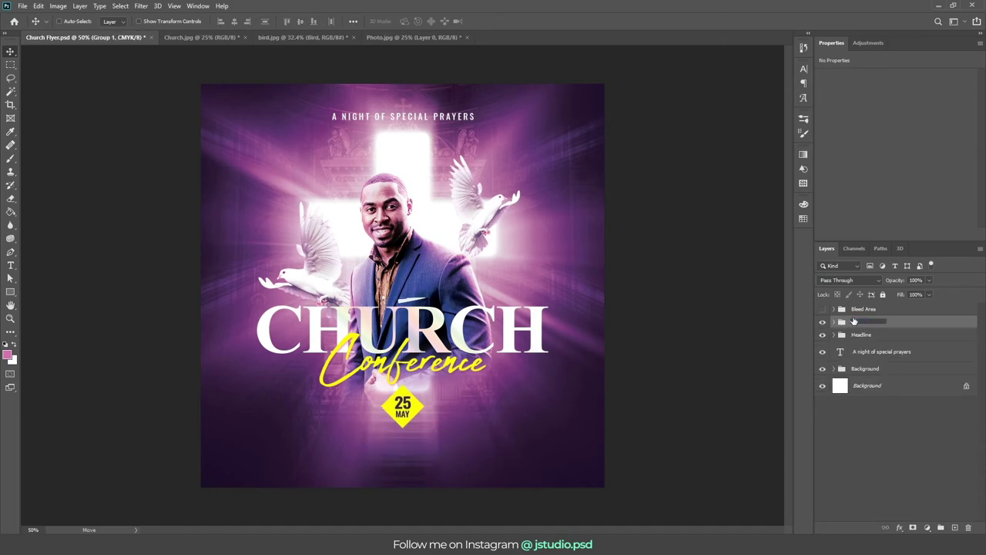
{"action": "type", "text": "Date"}
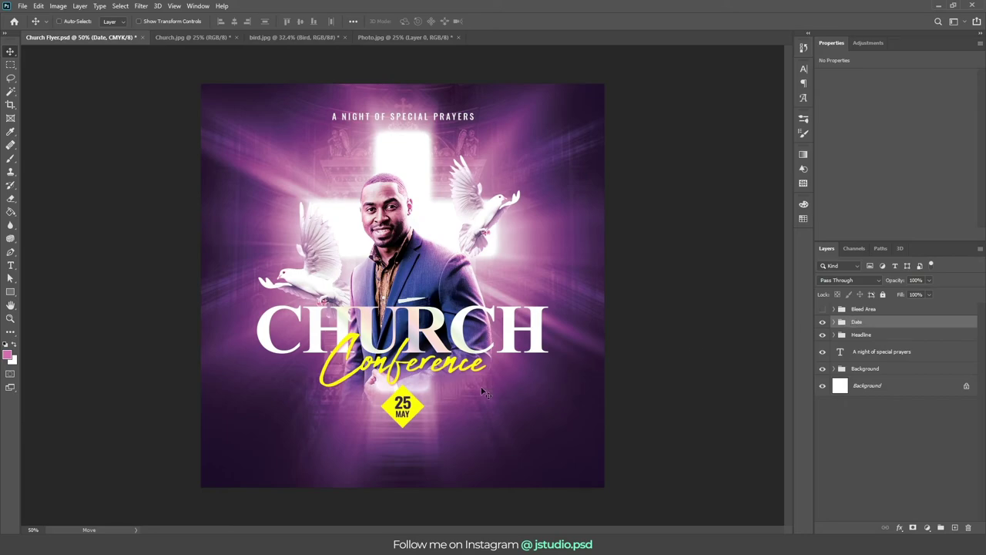
{"action": "type", "text": "t"}
Step: Add a 'PASTOR' text label beside the 25 MAY date badge
{"action": "left_click", "coordinate": [326, 406]}
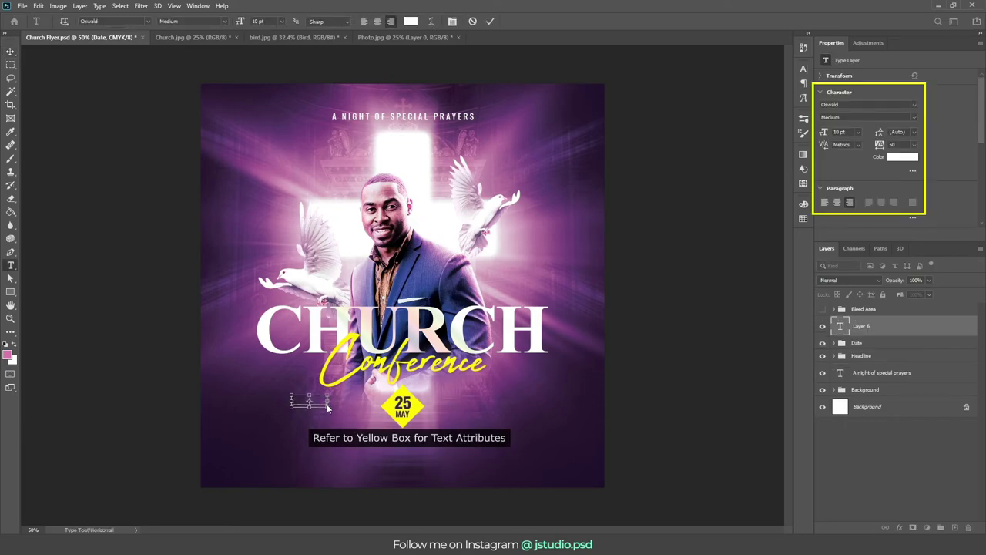
{"action": "type", "text": "PASTOR"}
{"action": "key", "text": "ctrl+Return"}
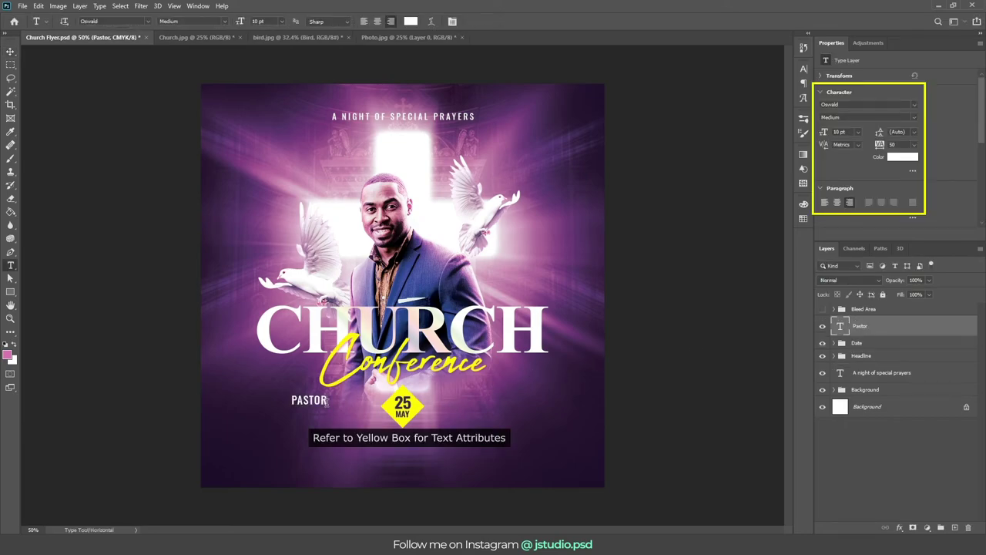
{"action": "key", "text": "v"}
{"action": "left_click_drag", "start_coordinate": [319, 409], "coordinate": [372, 412]}
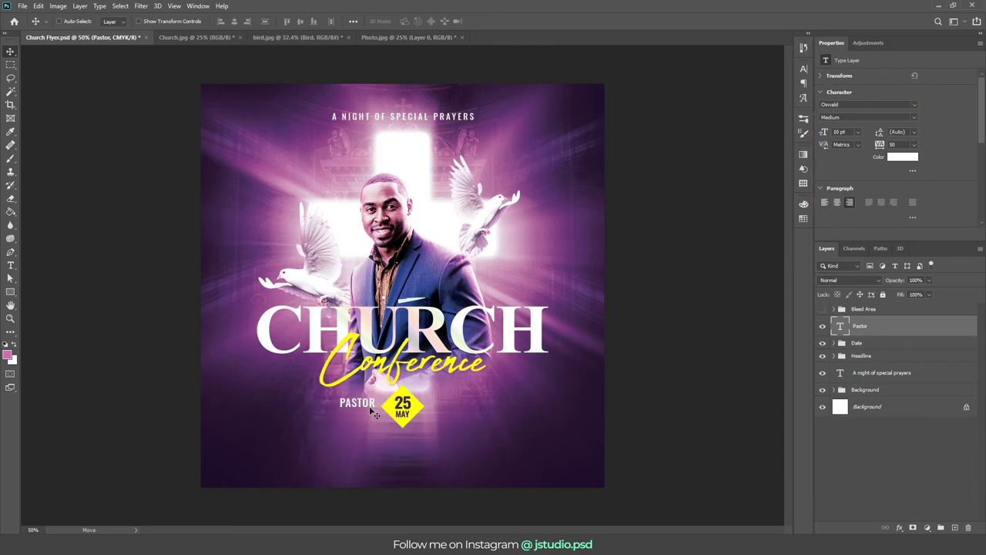
Step: Type the pastor's name under PASTOR at size 30 with -20 tracking
{"action": "key", "text": "t"}
{"action": "left_click", "coordinate": [349, 417]}
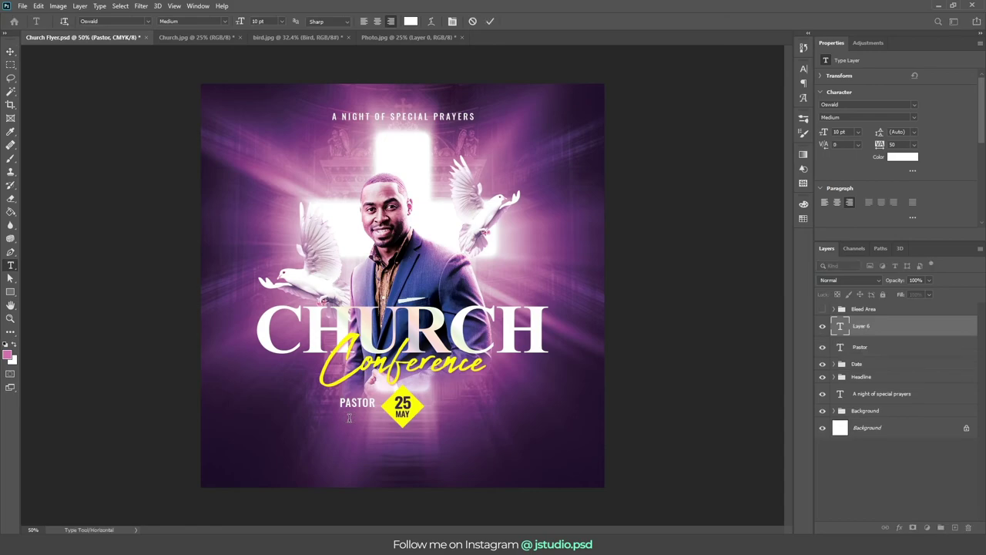
{"action": "type", "text": "John Penner"}
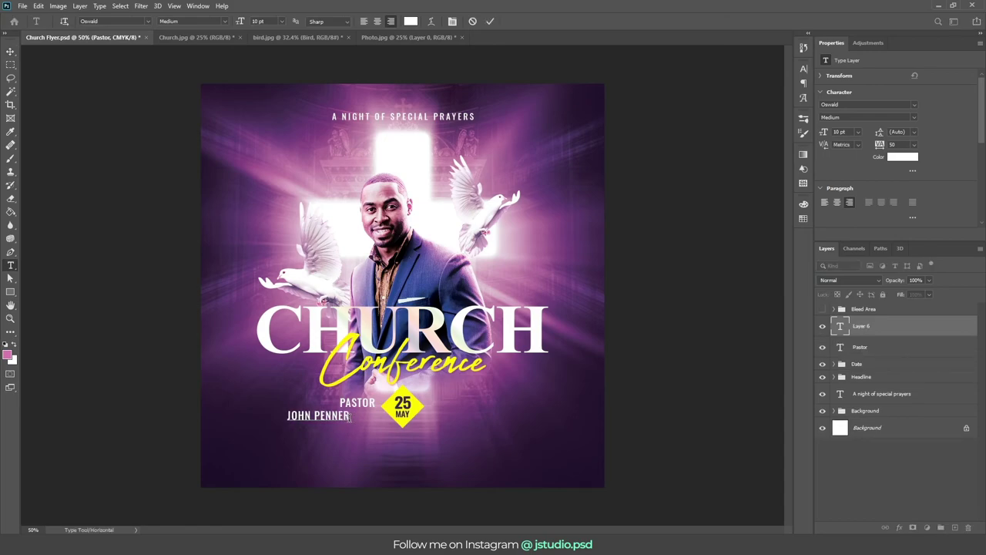
{"action": "key", "text": "ctrl+Return"}
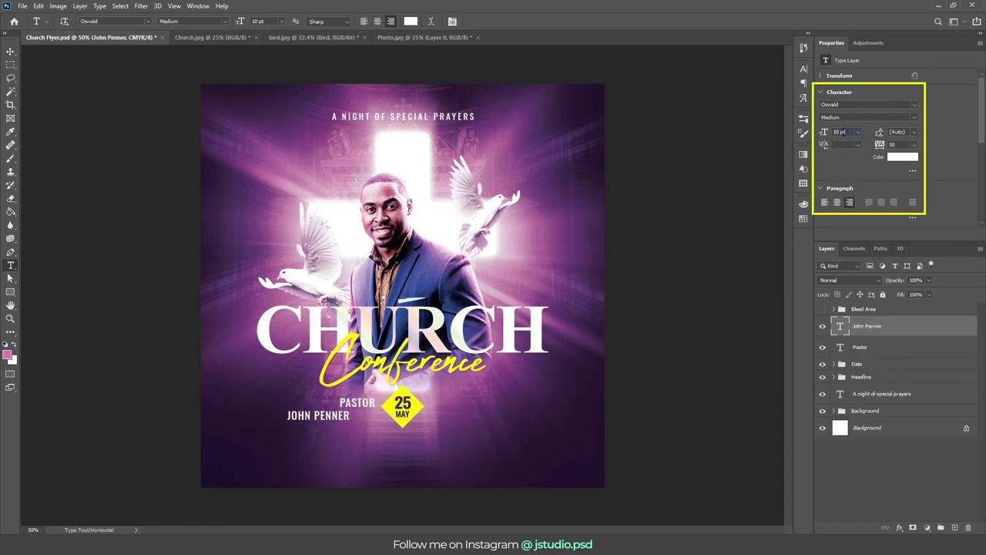
{"action": "left_click", "coordinate": [834, 131]}
{"action": "type", "text": "1830"}
{"action": "key", "text": "Tab"}
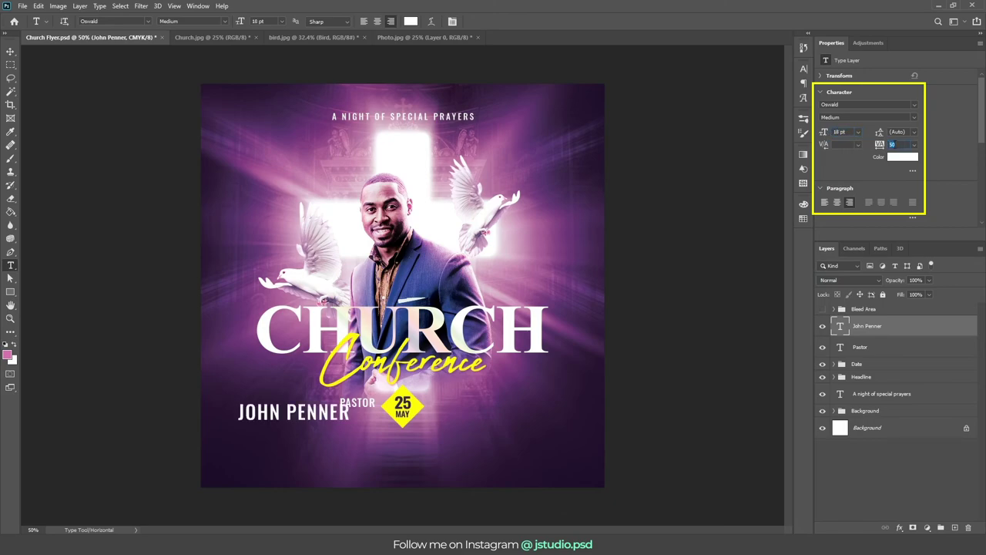
{"action": "type", "text": "-21"}
{"action": "type", "text": "-20"}
{"action": "key", "text": "Return"}
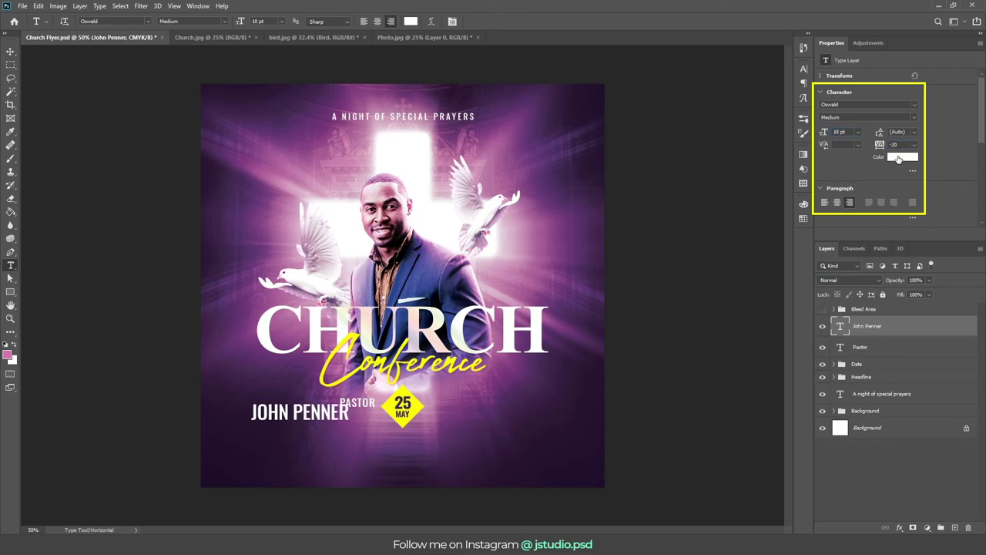
Step: Colour the name yellow sampled from the date diamond and place it under PASTOR
{"action": "left_click", "coordinate": [898, 158]}
{"action": "left_click", "coordinate": [416, 405]}
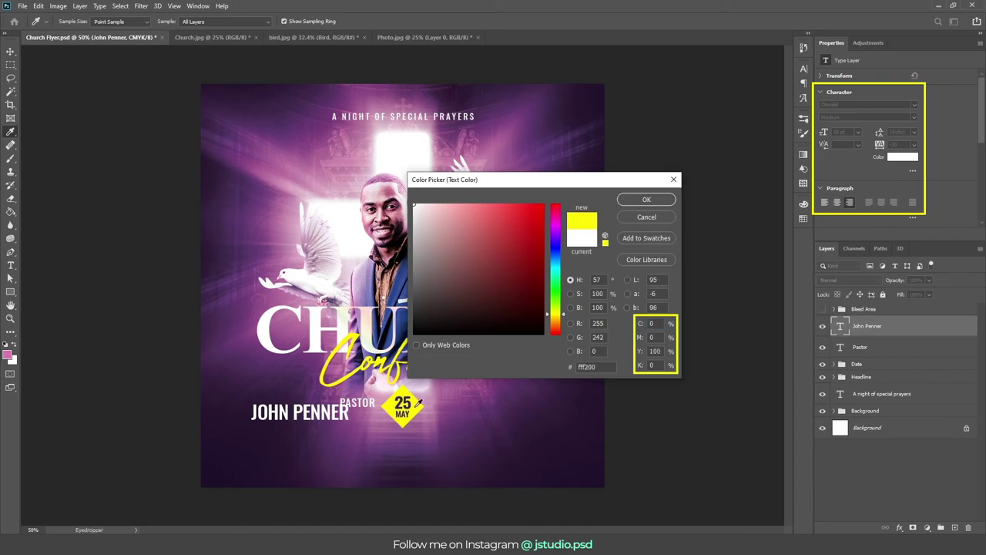
{"action": "key", "text": "Return"}
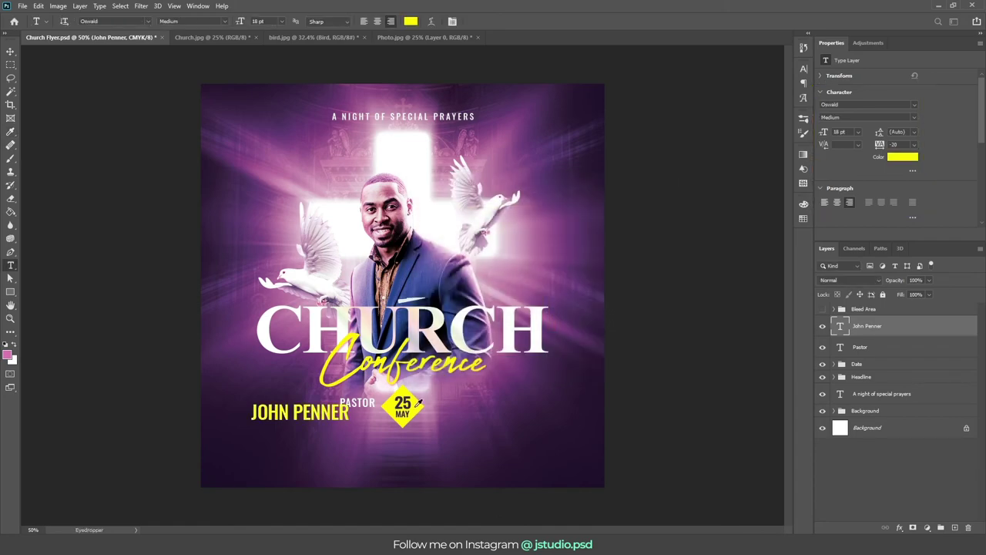
{"action": "key", "text": "v"}
{"action": "left_click_drag", "start_coordinate": [339, 421], "coordinate": [364, 426]}
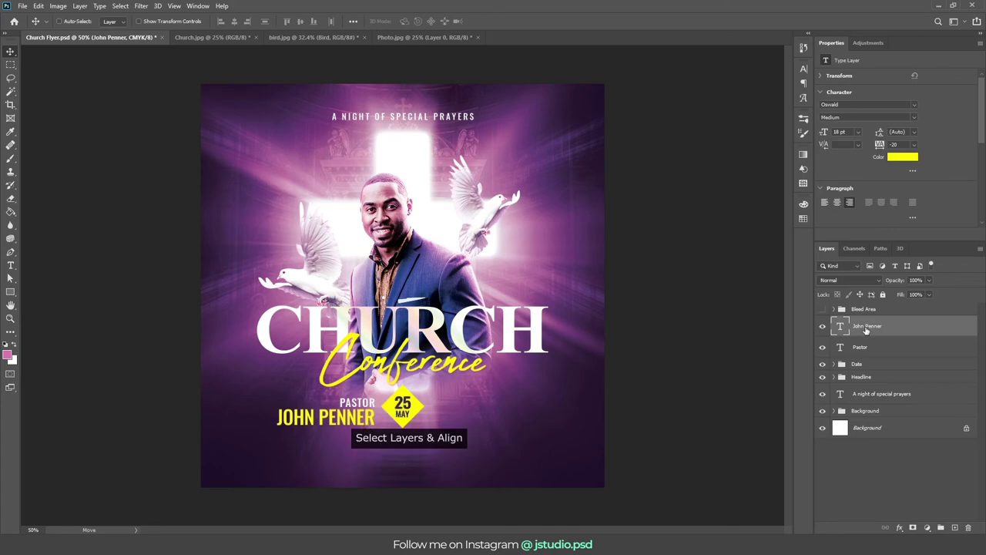
Step: Select the PASTOR and name layers, nudge them up, and duplicate both
{"action": "left_click", "coordinate": [879, 349], "text": "shift"}
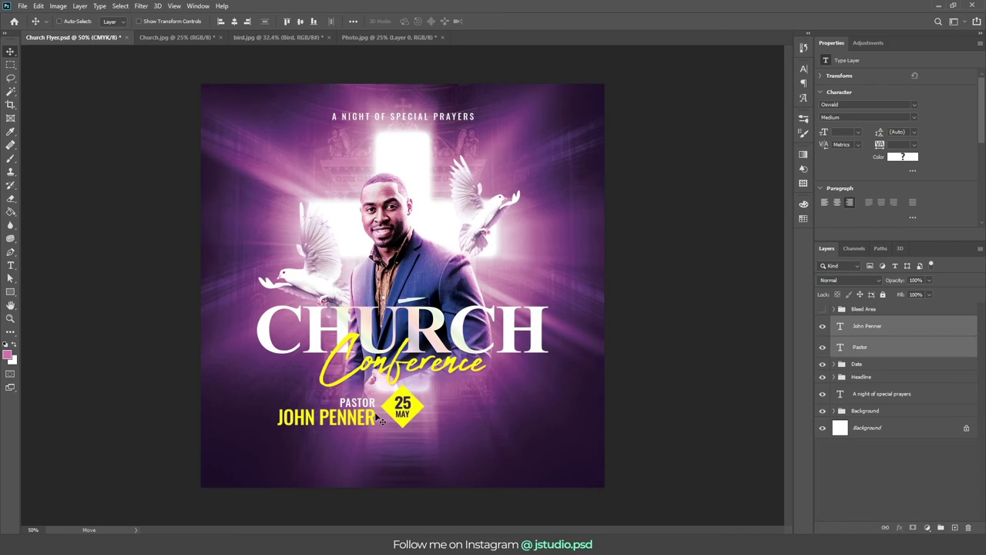
{"action": "left_click_drag", "start_coordinate": [381, 421], "coordinate": [385, 418]}
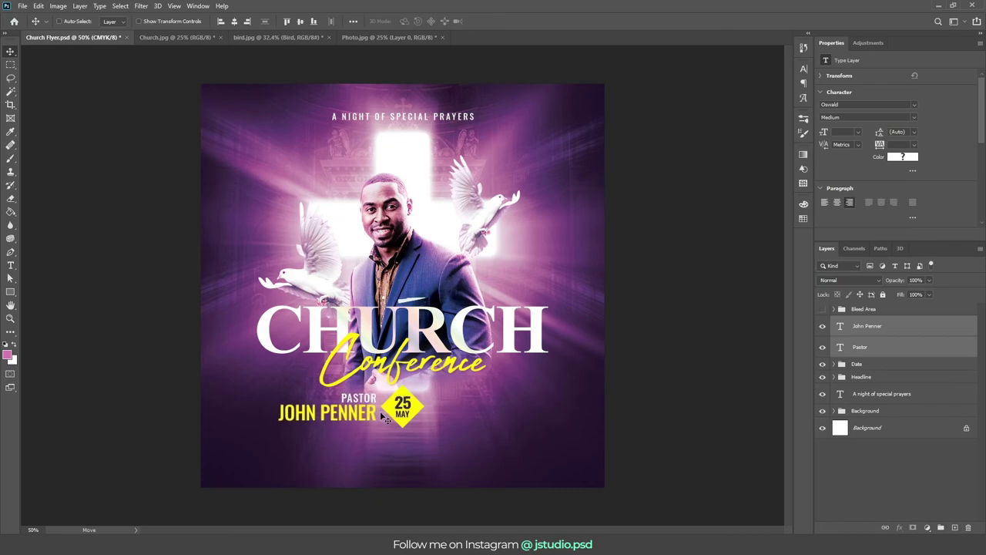
{"action": "left_click_drag", "start_coordinate": [901, 351], "coordinate": [955, 527]}
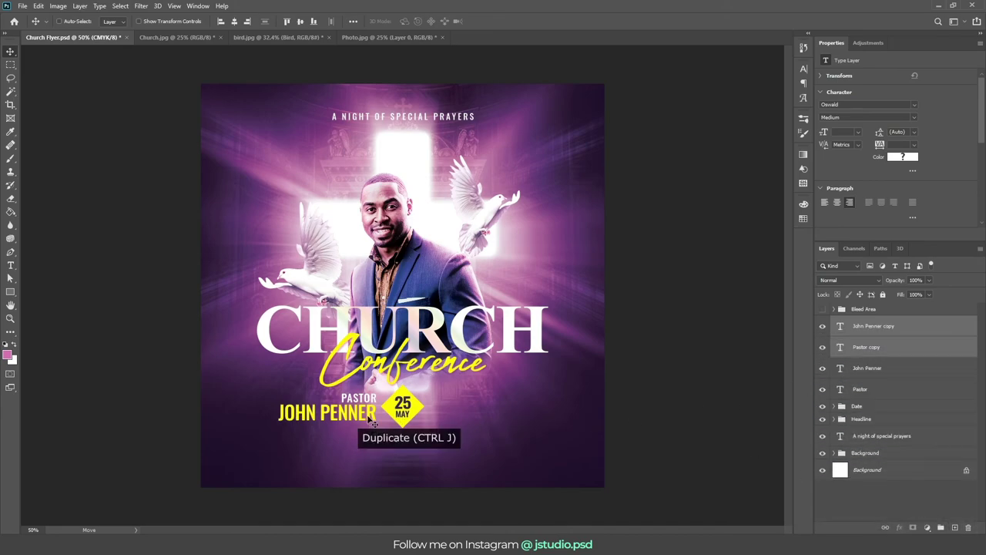
Step: Move the copied credit right of the date diamond and left-align its text
{"action": "mouse_move", "coordinate": [374, 420]}
{"action": "left_mouse_down"}
{"action": "mouse_move", "coordinate": [522, 417]}
{"action": "mouse_move", "coordinate": [517, 424]}
{"action": "left_mouse_up"}
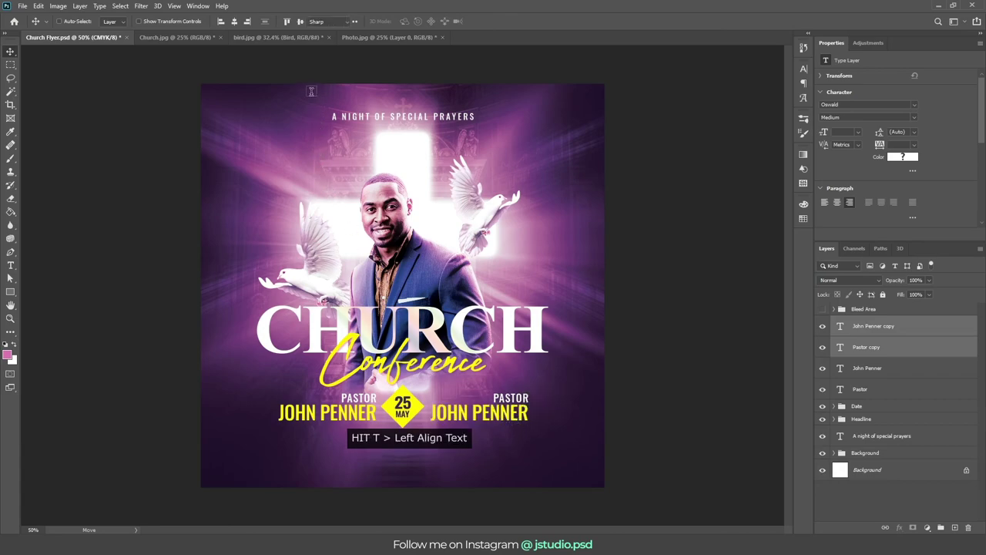
{"action": "key", "text": "t"}
{"action": "left_click", "coordinate": [366, 22]}
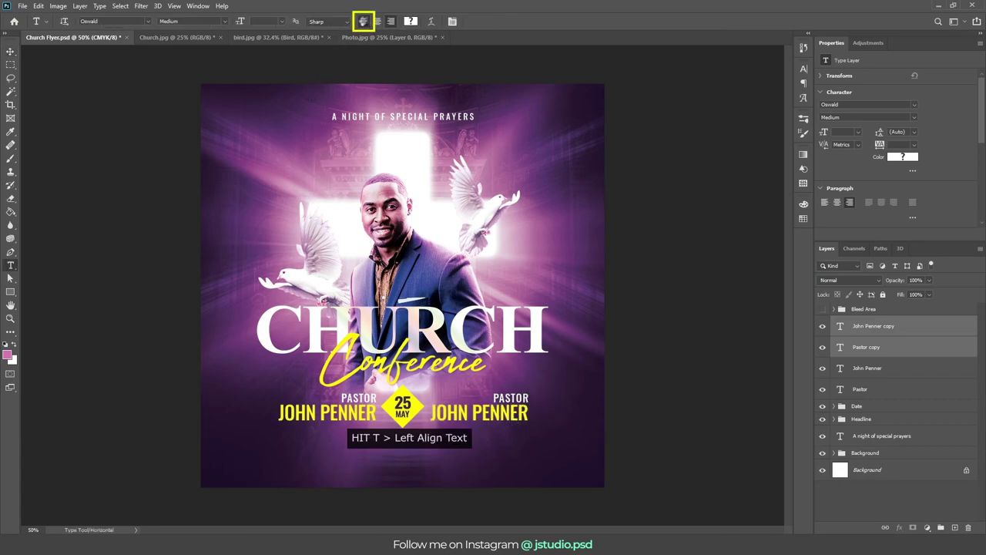
{"action": "key", "text": "v"}
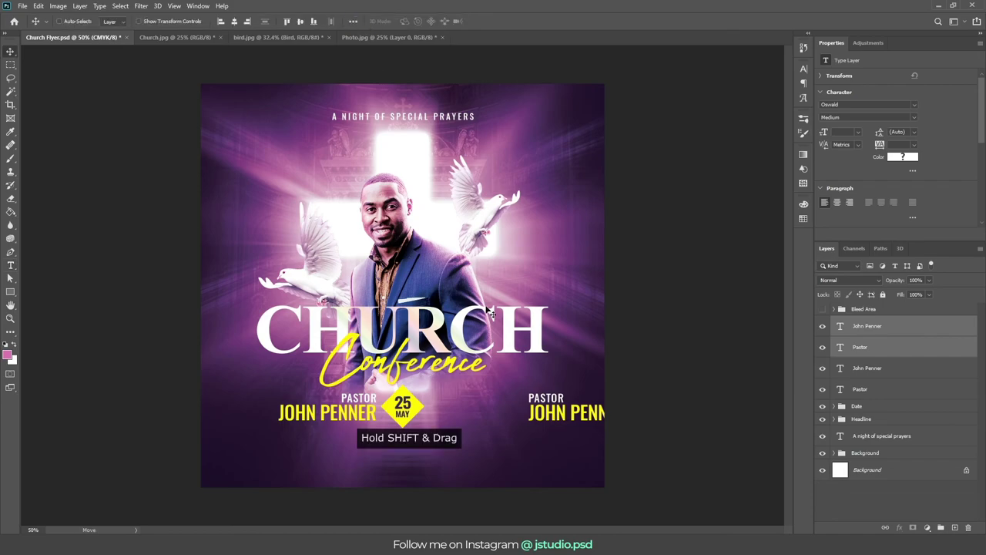
{"action": "mouse_move", "coordinate": [554, 424]}
{"action": "left_mouse_down"}
{"action": "mouse_move", "coordinate": [507, 416]}
{"action": "mouse_move", "coordinate": [463, 430]}
{"action": "left_mouse_up"}
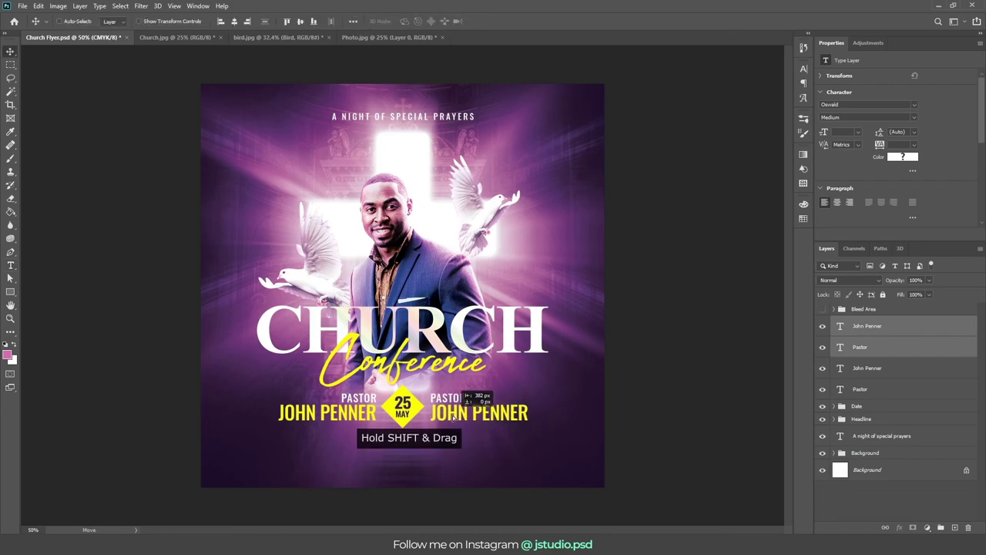
Step: Change the copied title to REVEREND and replace the name with the second speaker's name
{"action": "key", "text": "t"}
{"action": "double_click", "coordinate": [444, 398]}
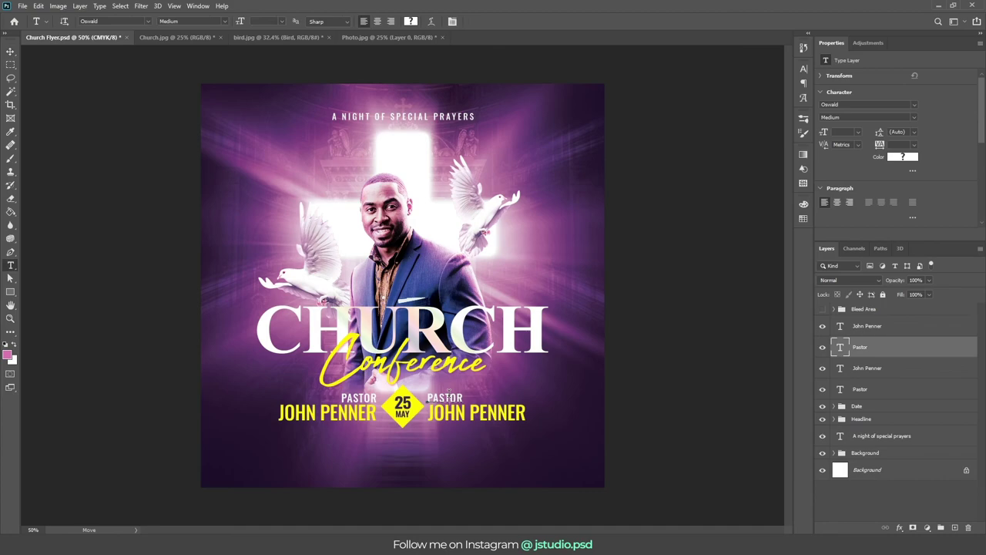
{"action": "type", "text": "REVEREND"}
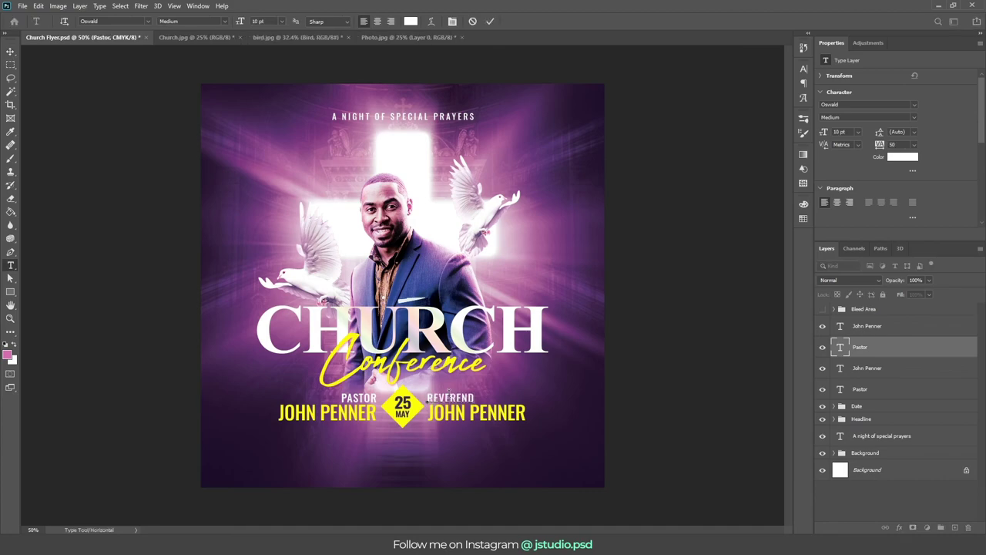
{"action": "key", "text": "ctrl+Return"}
{"action": "left_click", "coordinate": [449, 413]}
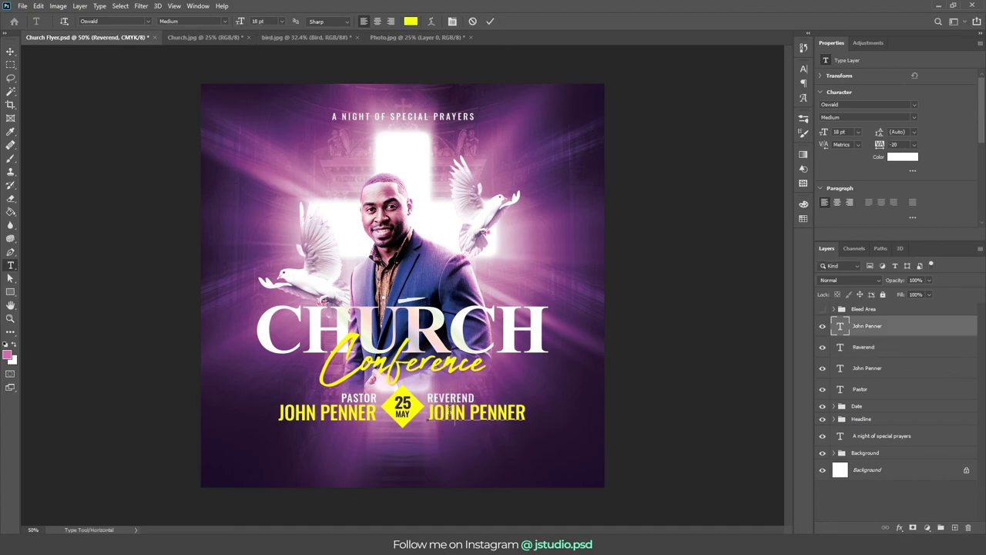
{"action": "key", "text": "ctrl+a"}
{"action": "type", "text": "David Jones"}
{"action": "key", "text": "ctrl+Return"}
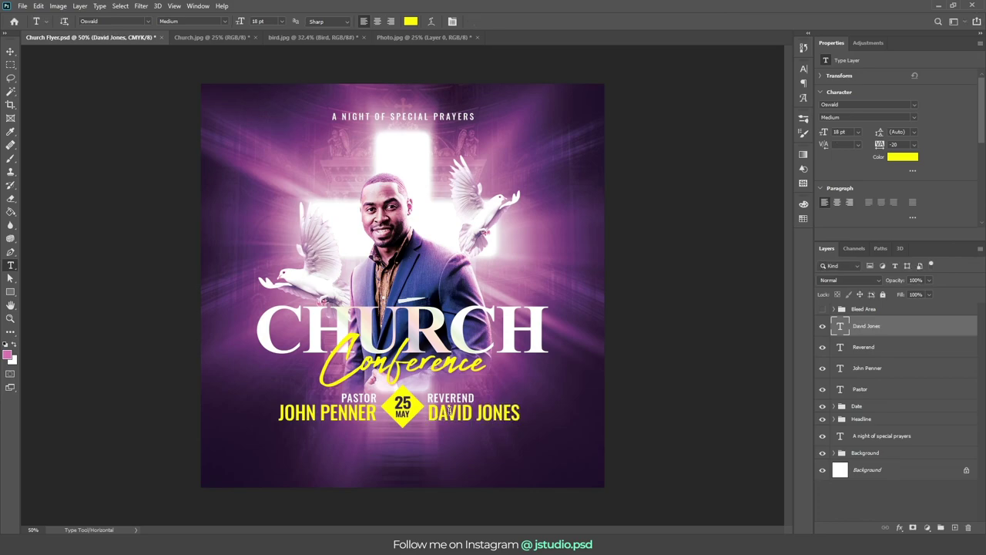
Step: Select both REVEREND credit lines and nudge them slightly right
{"action": "left_click", "coordinate": [874, 347], "text": "ctrl"}
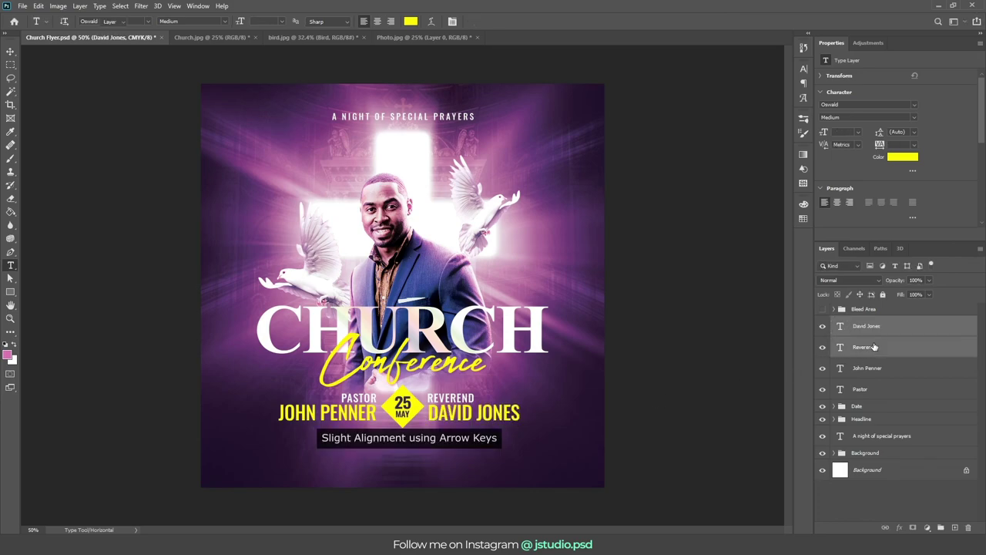
{"action": "key", "text": "v"}
{"action": "key", "text": "Right"}
{"action": "key", "text": "Right"}
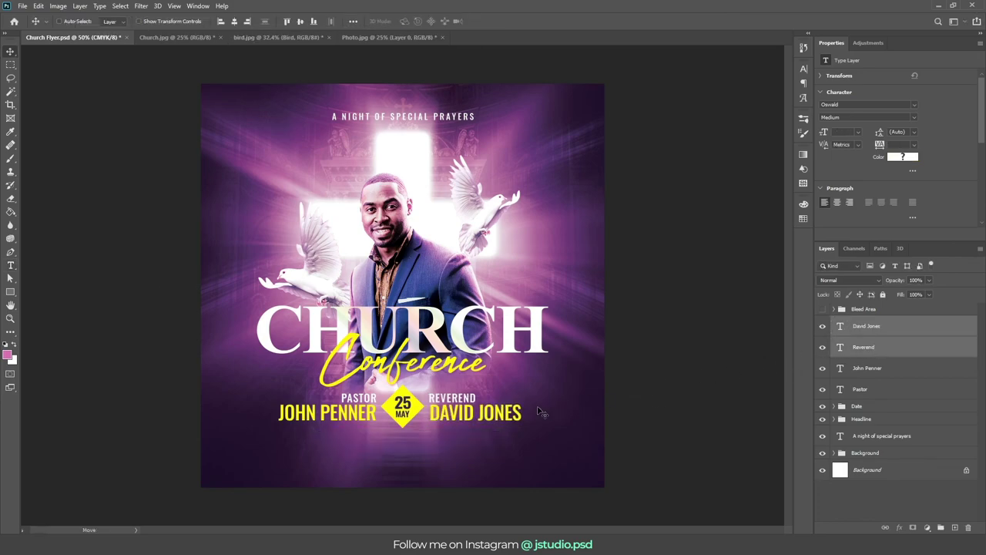
Step: Paste the two-line address and RSVP text below the speakers
{"action": "key", "text": "t"}
{"action": "left_click", "coordinate": [398, 443]}
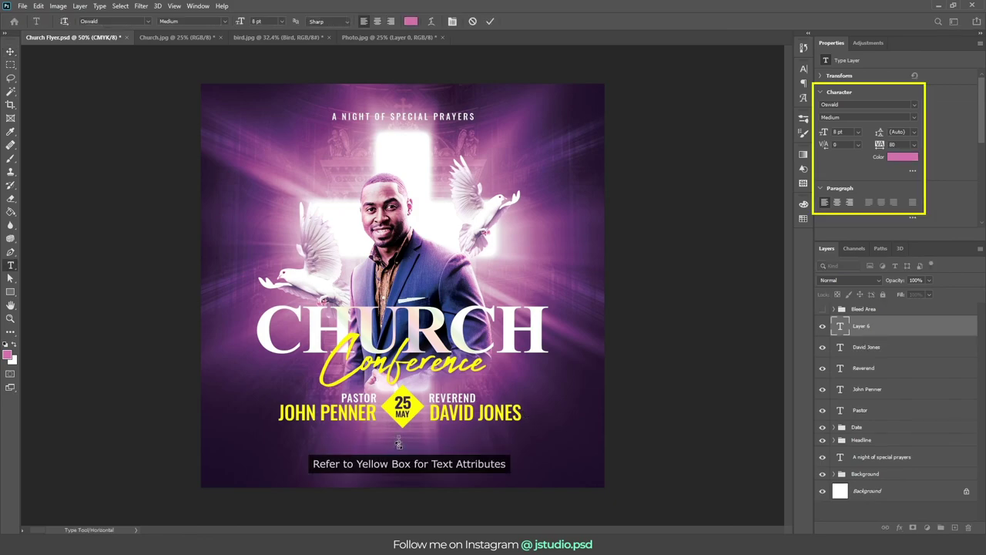
{"action": "key", "text": "ctrl+v"}
{"action": "key", "text": "ctrl+Return"}
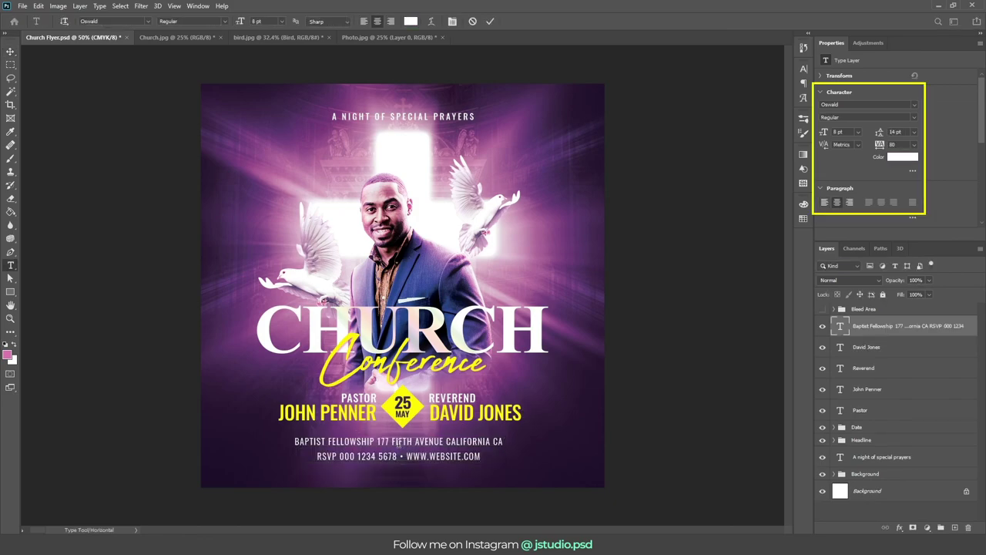
Step: Centre the footer horizontally on the canvas and nudge it slightly up
{"action": "key", "text": "v"}
{"action": "key", "text": "ctrl+a"}
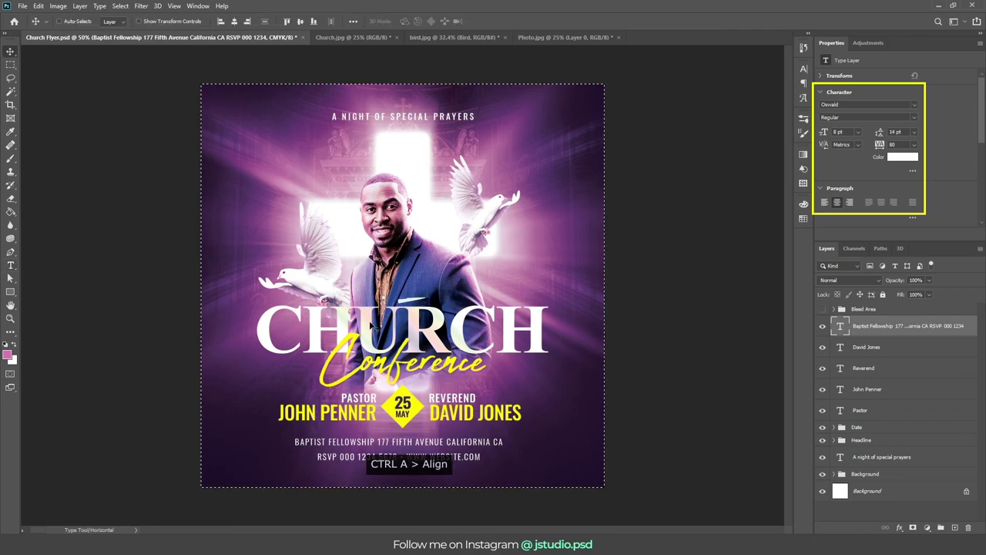
{"action": "left_click", "coordinate": [235, 22]}
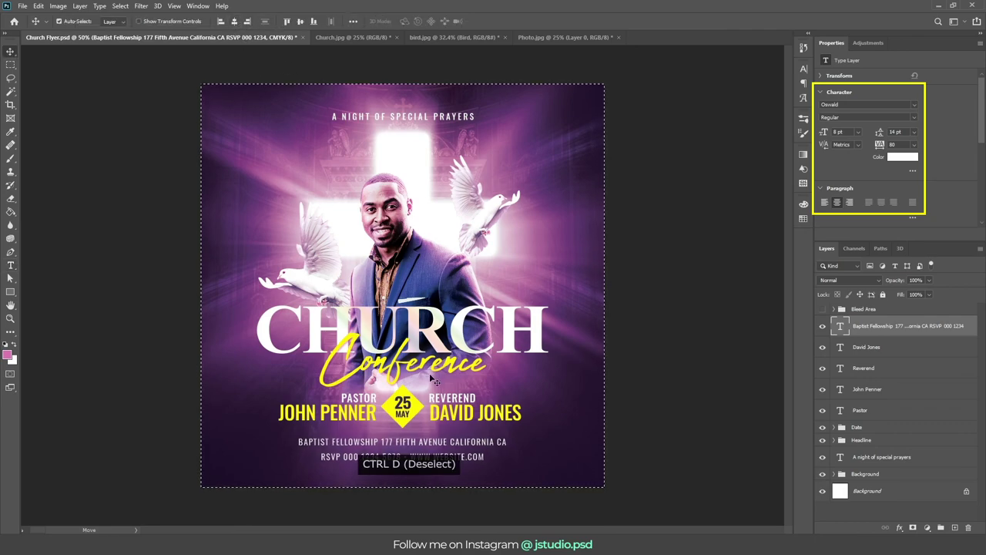
{"action": "key", "text": "ctrl+d"}
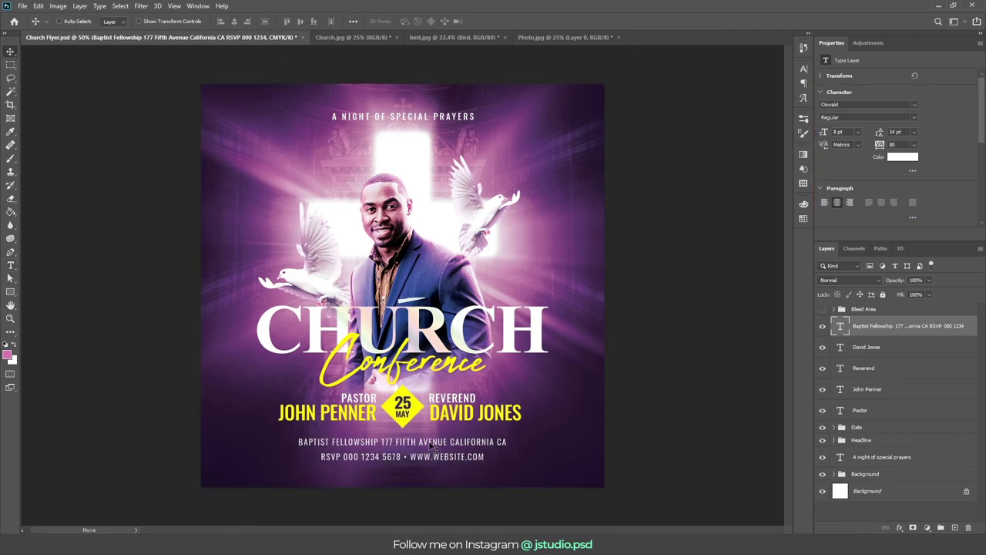
{"action": "left_click_drag", "start_coordinate": [431, 445], "coordinate": [432, 441]}
Step: Group all speaker and footer text layers into a group named Footer
{"action": "left_click", "coordinate": [869, 408], "text": "shift"}
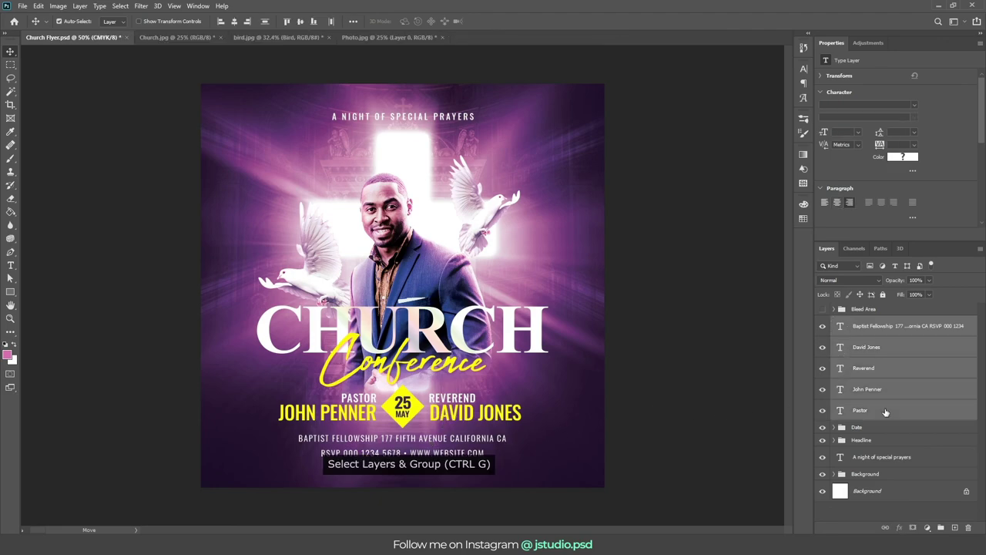
{"action": "key", "text": "ctrl+g"}
{"action": "double_click", "coordinate": [862, 322]}
{"action": "type", "text": "Footer"}
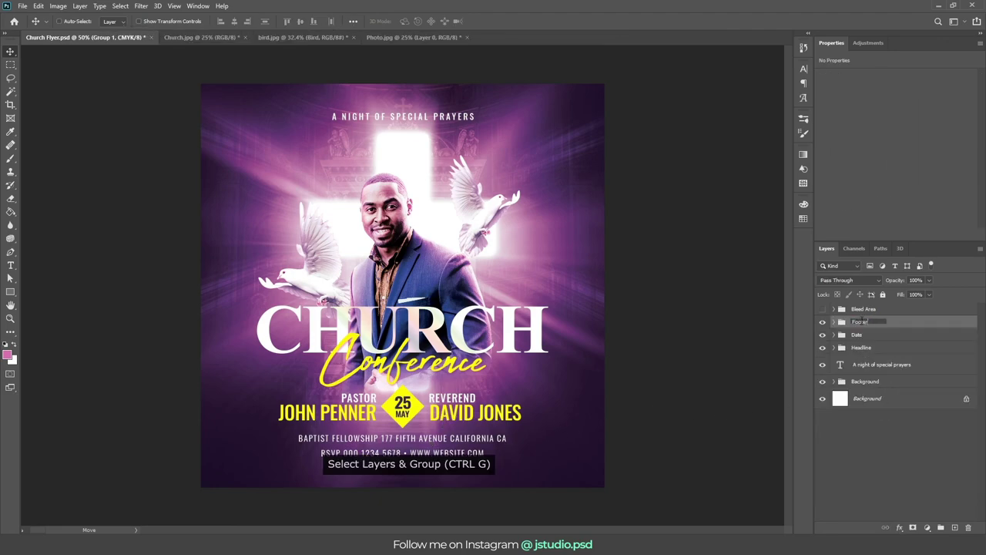
{"action": "key", "text": "Return"}
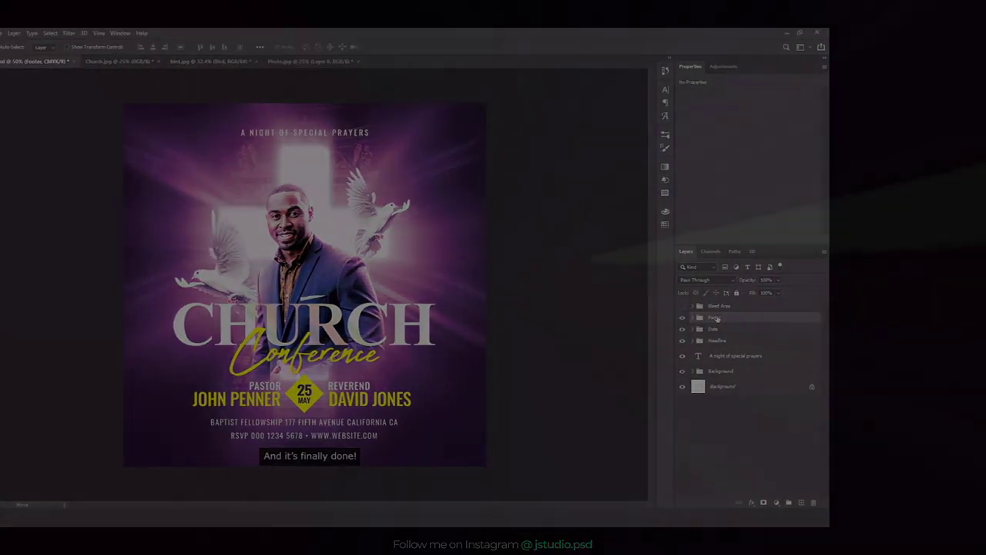